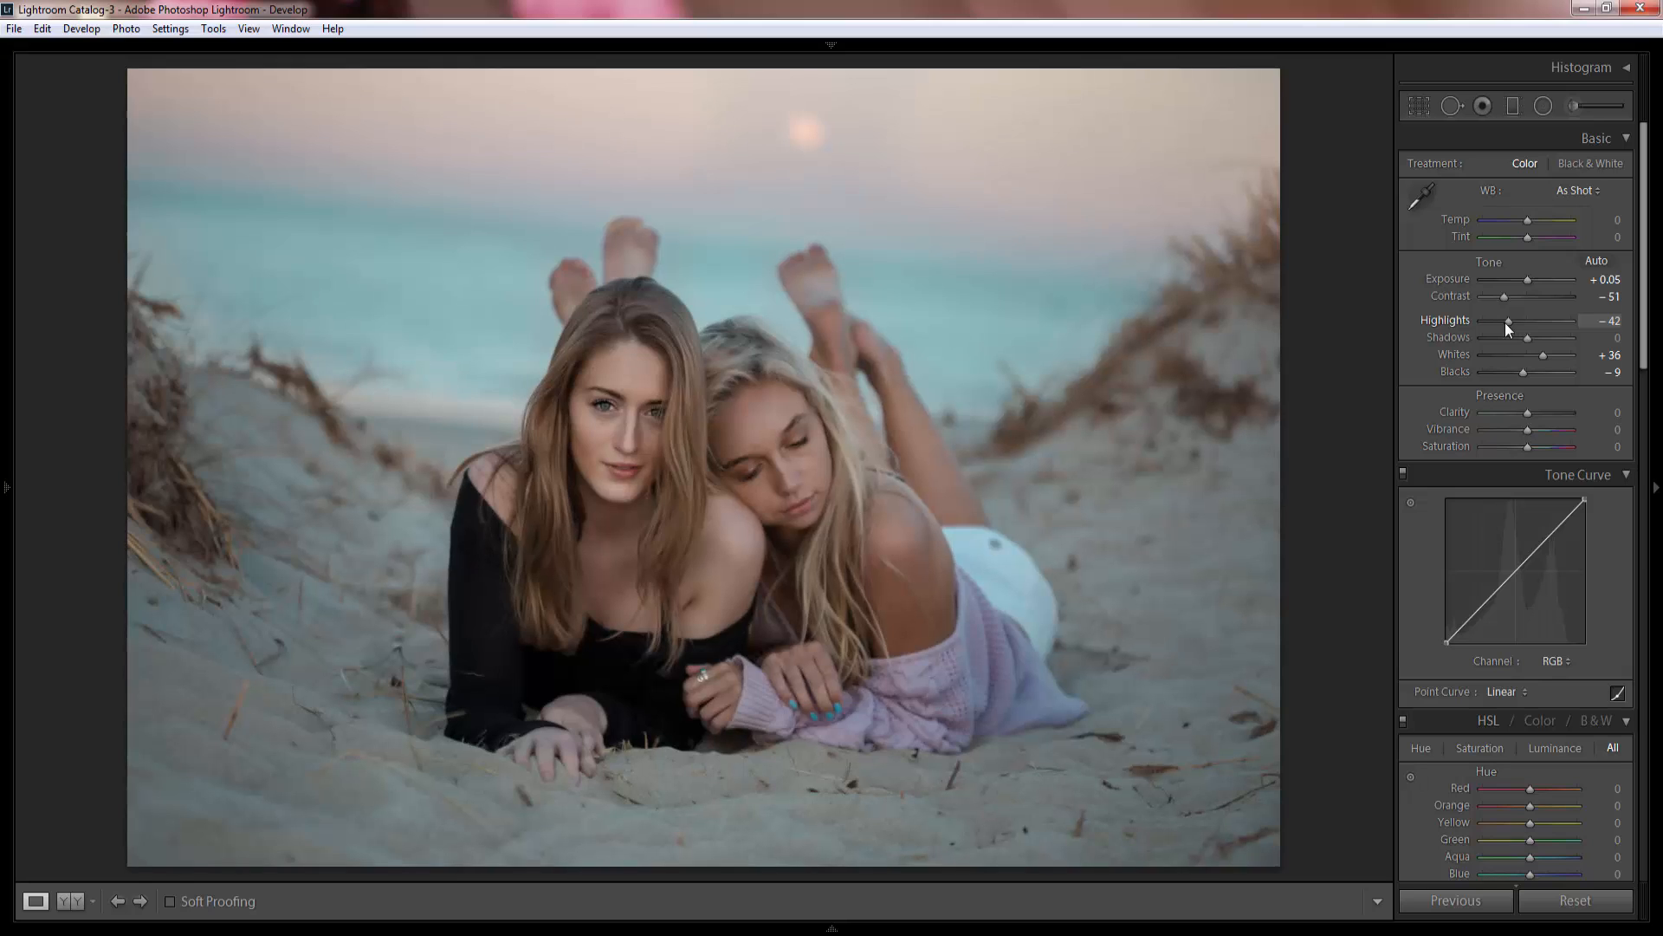
Set Highlights to −65, Shadows to +37, Whites to +15 and Blacks to −61, and widen the adjustments panel.
drag(1504, 324, 1501, 324)
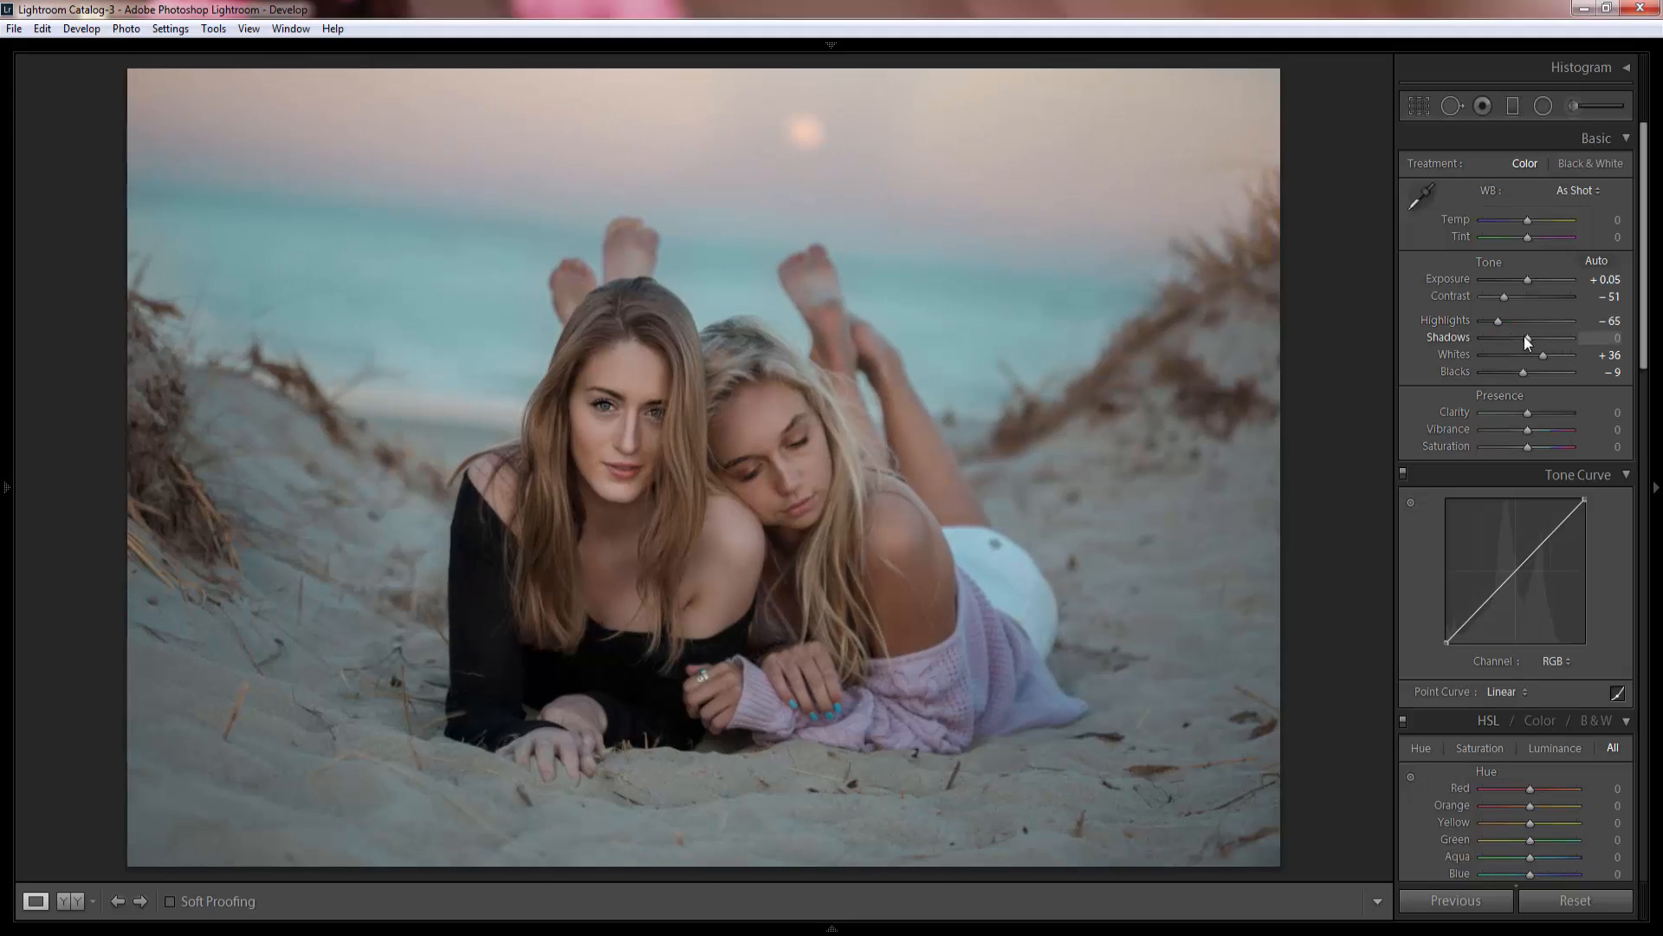
drag(1527, 340, 1541, 341)
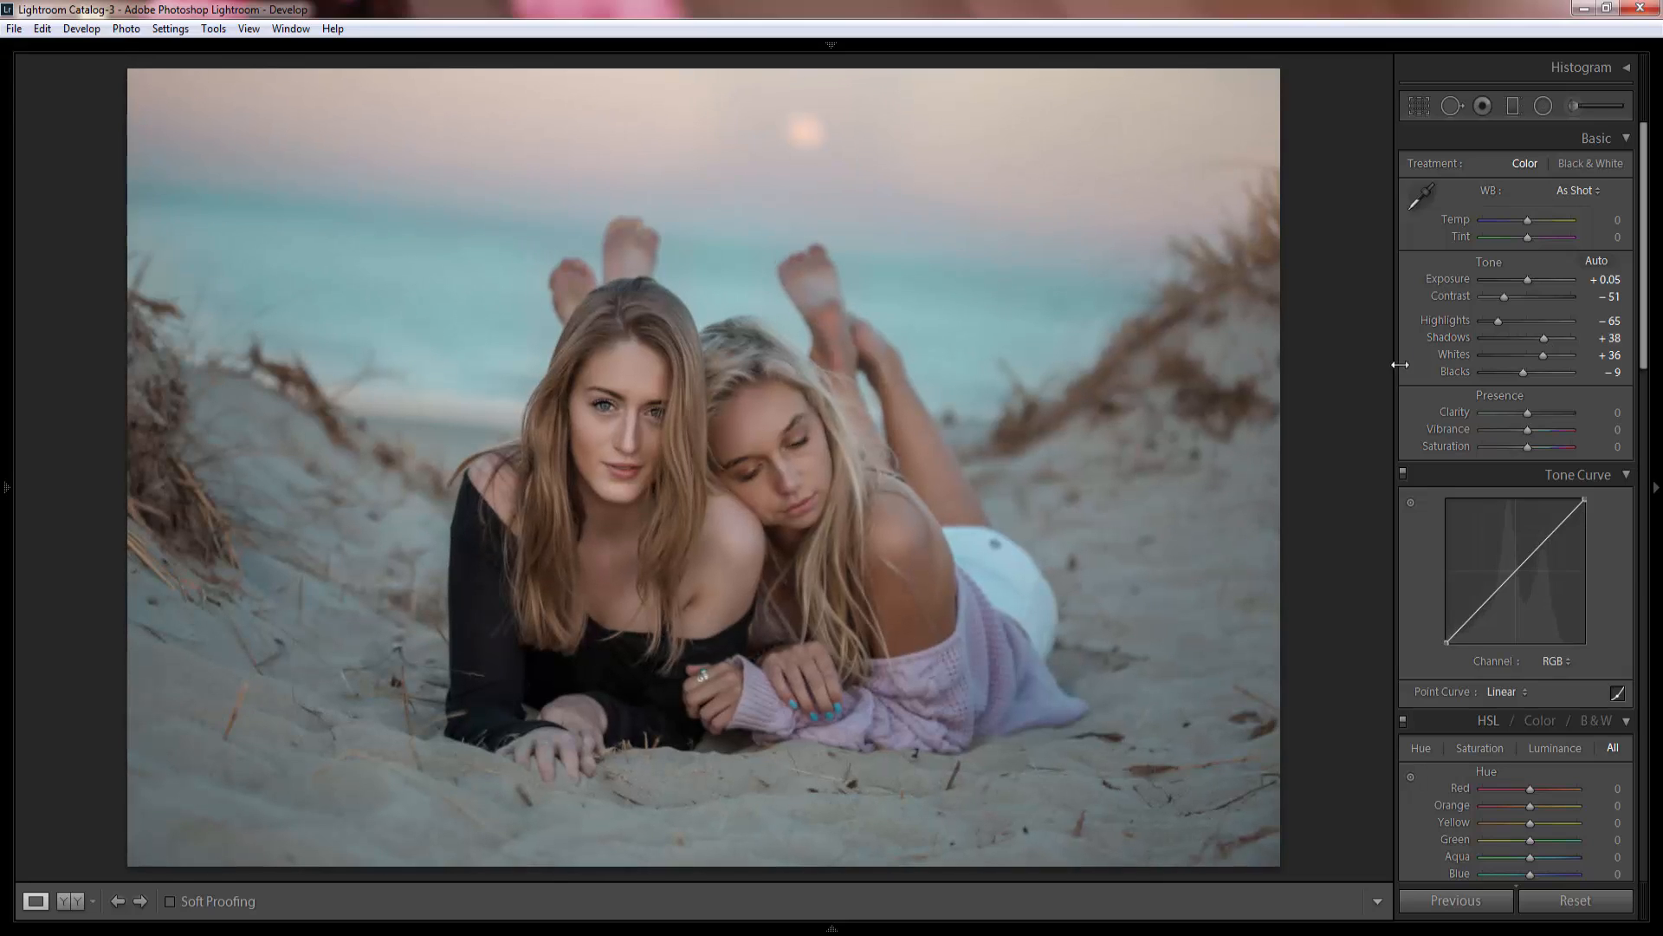
drag(1396, 365, 1302, 345)
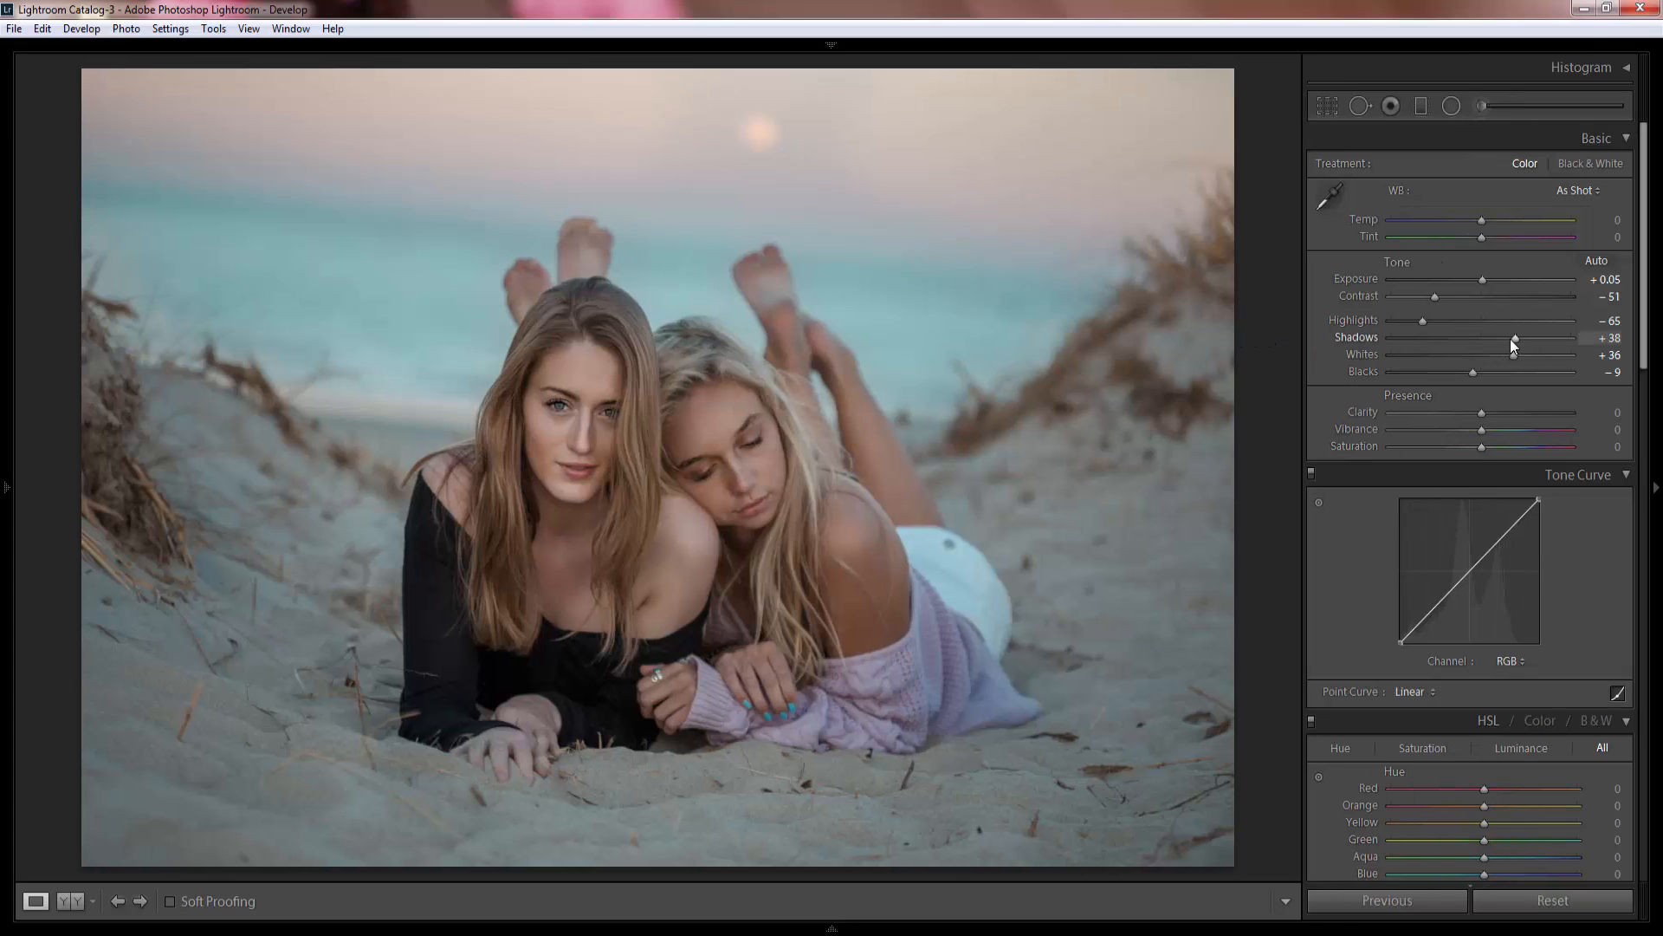
drag(1509, 339, 1424, 374)
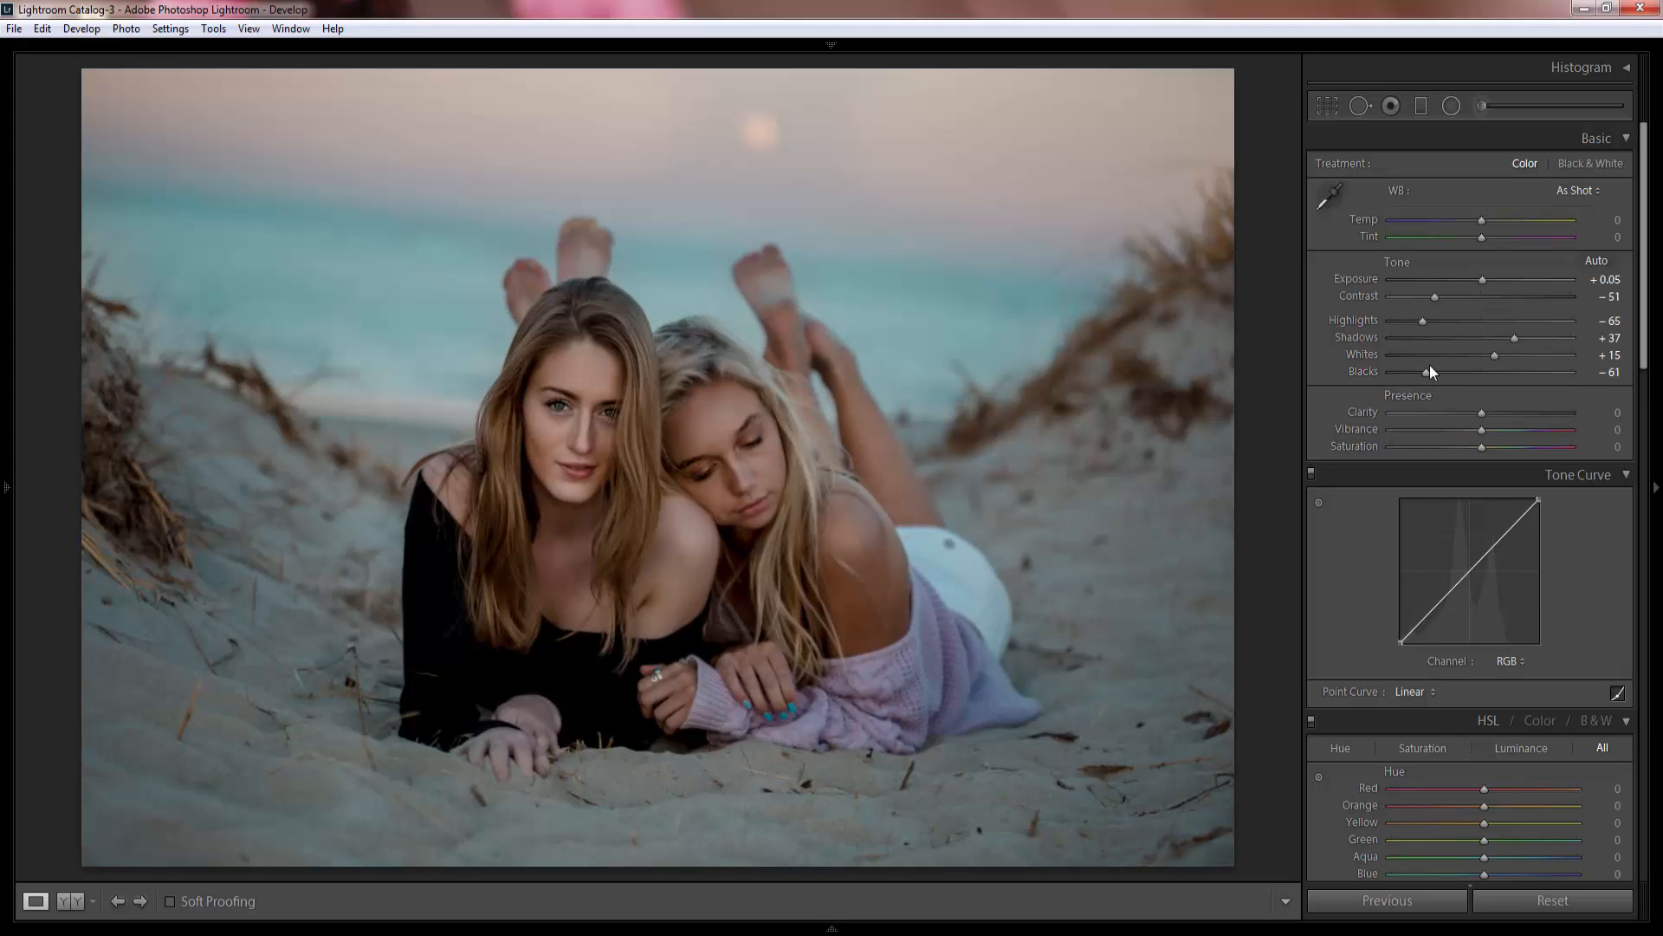
Set Clarity to +22 and compare the photo with its unedited version.
drag(1481, 413, 1500, 418)
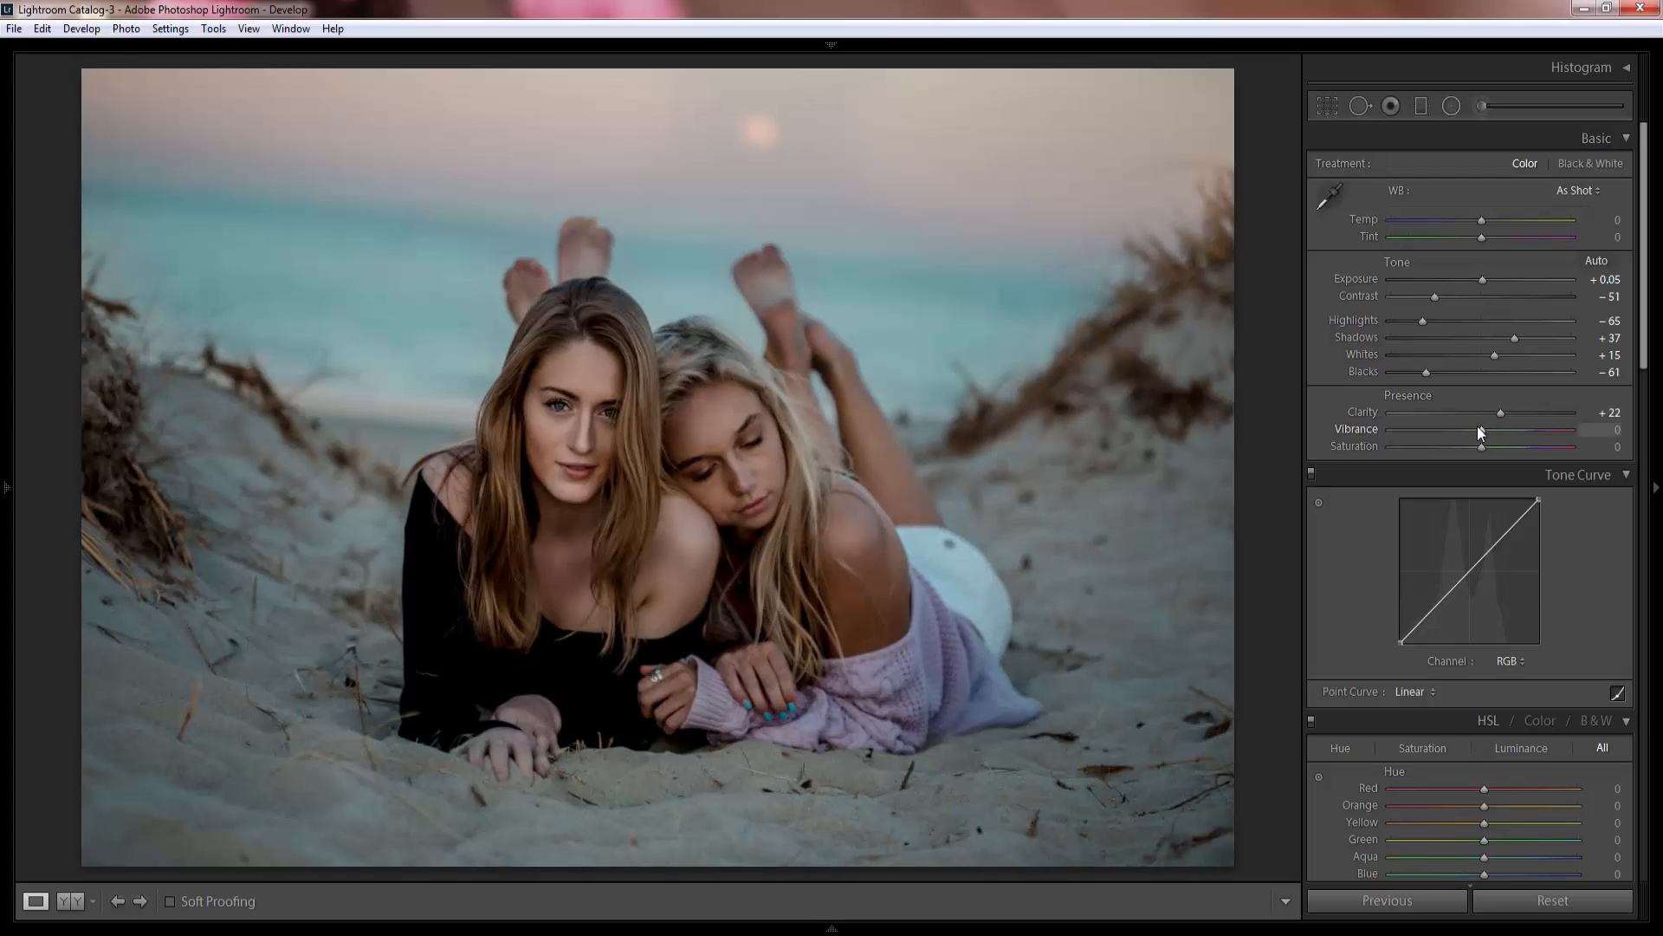
key(backslash)
key(backslash)
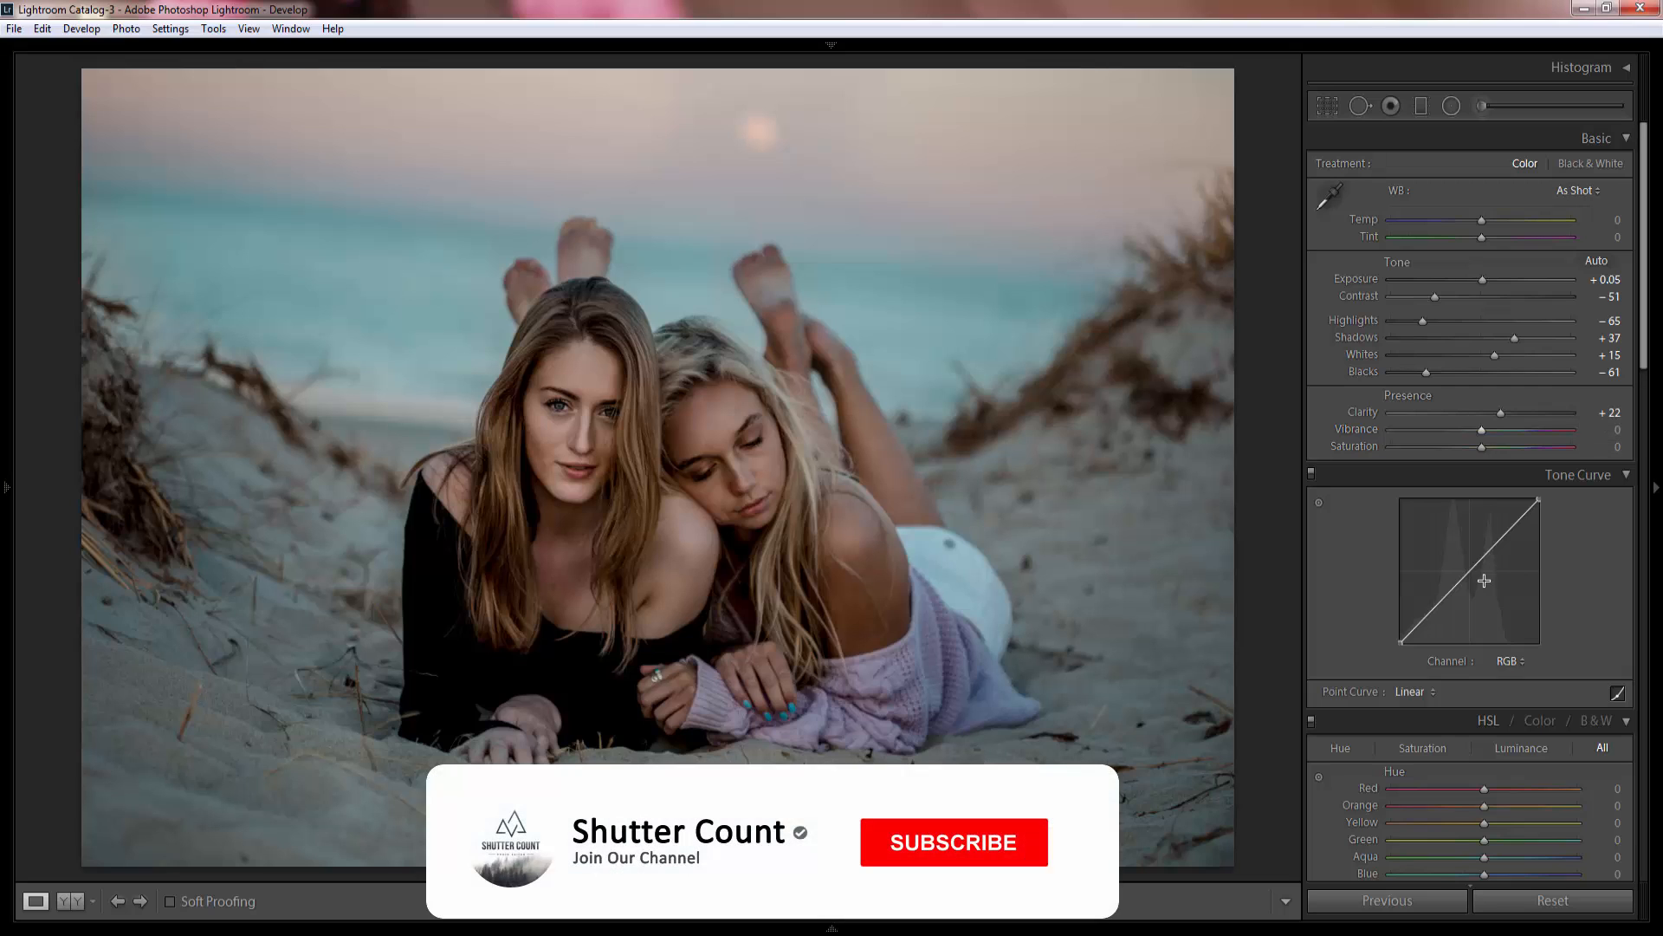
Add three points to the RGB tone curve, one each in the shadows, midtones and highlights.
click(1436, 609)
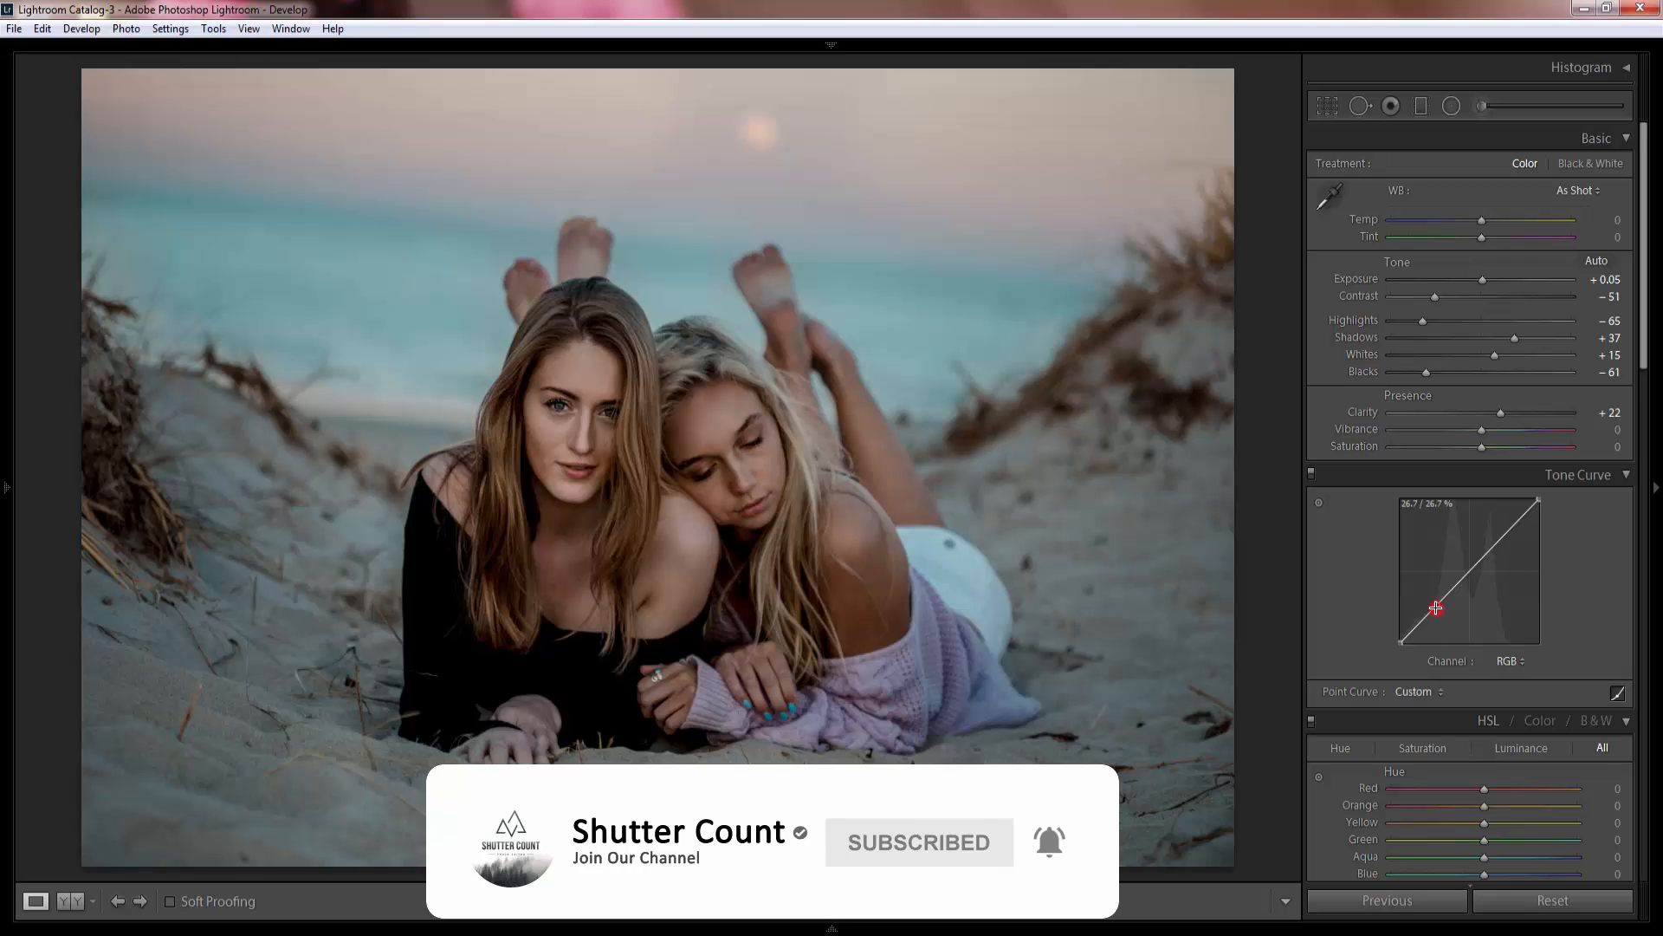
click(1470, 571)
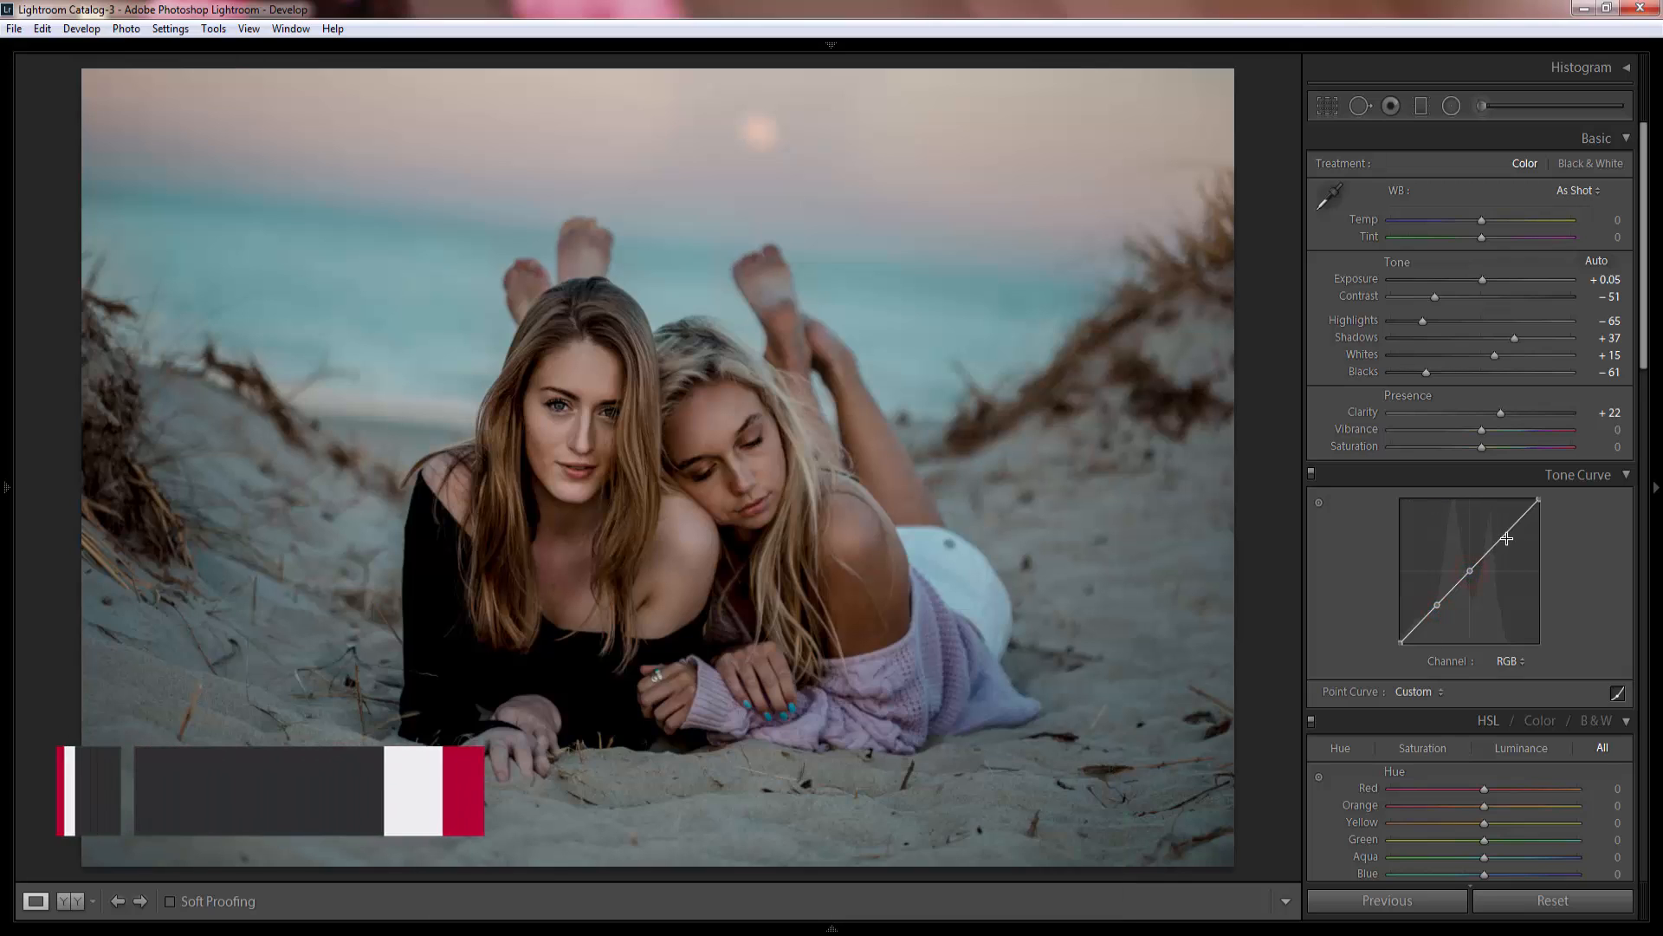
click(1507, 532)
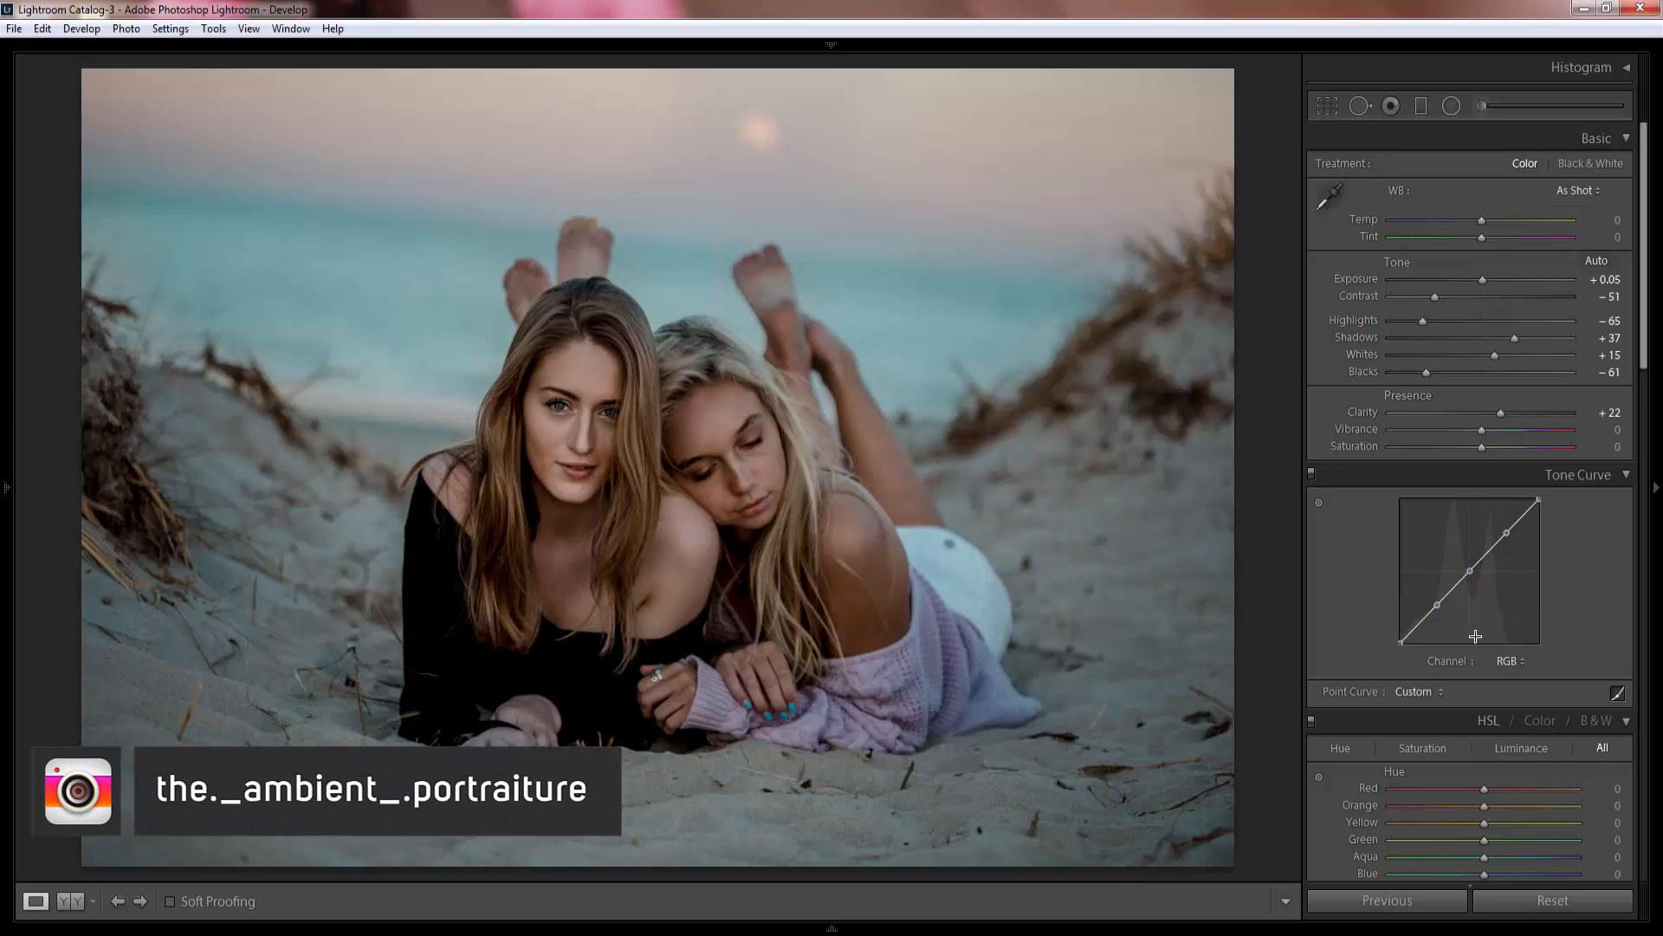
Shape the RGB tone curve into a gentle S by lowering the shadow and midtone points, raising the highlights and slightly lifting the black point.
drag(1436, 608, 1438, 610)
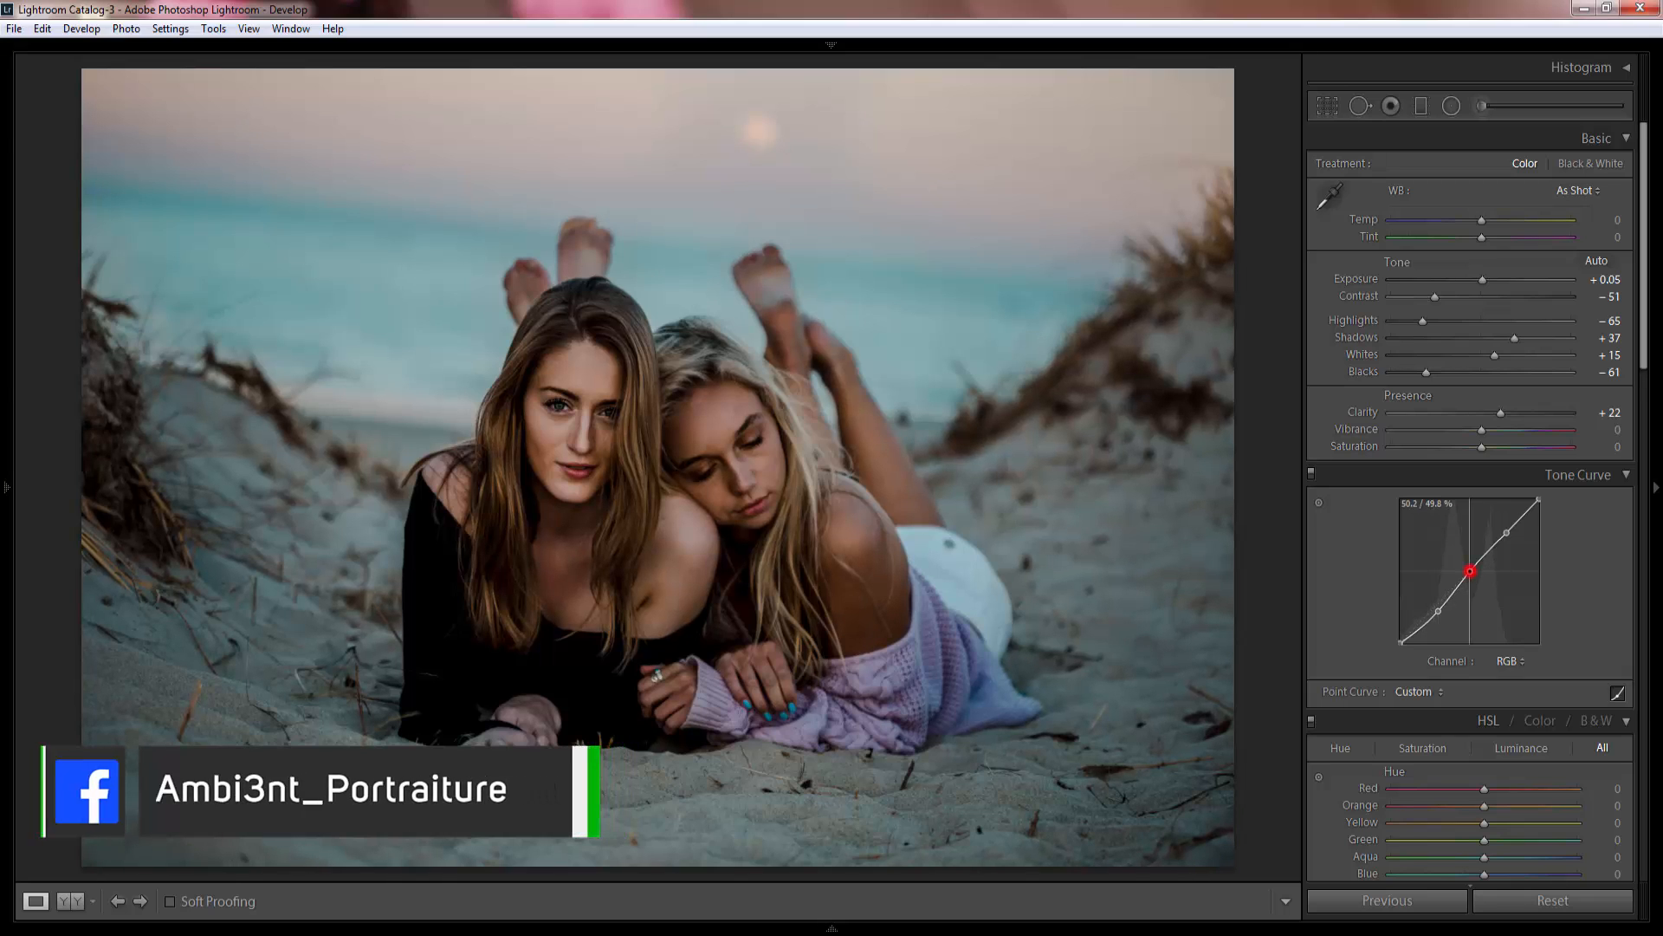
drag(1470, 570, 1472, 574)
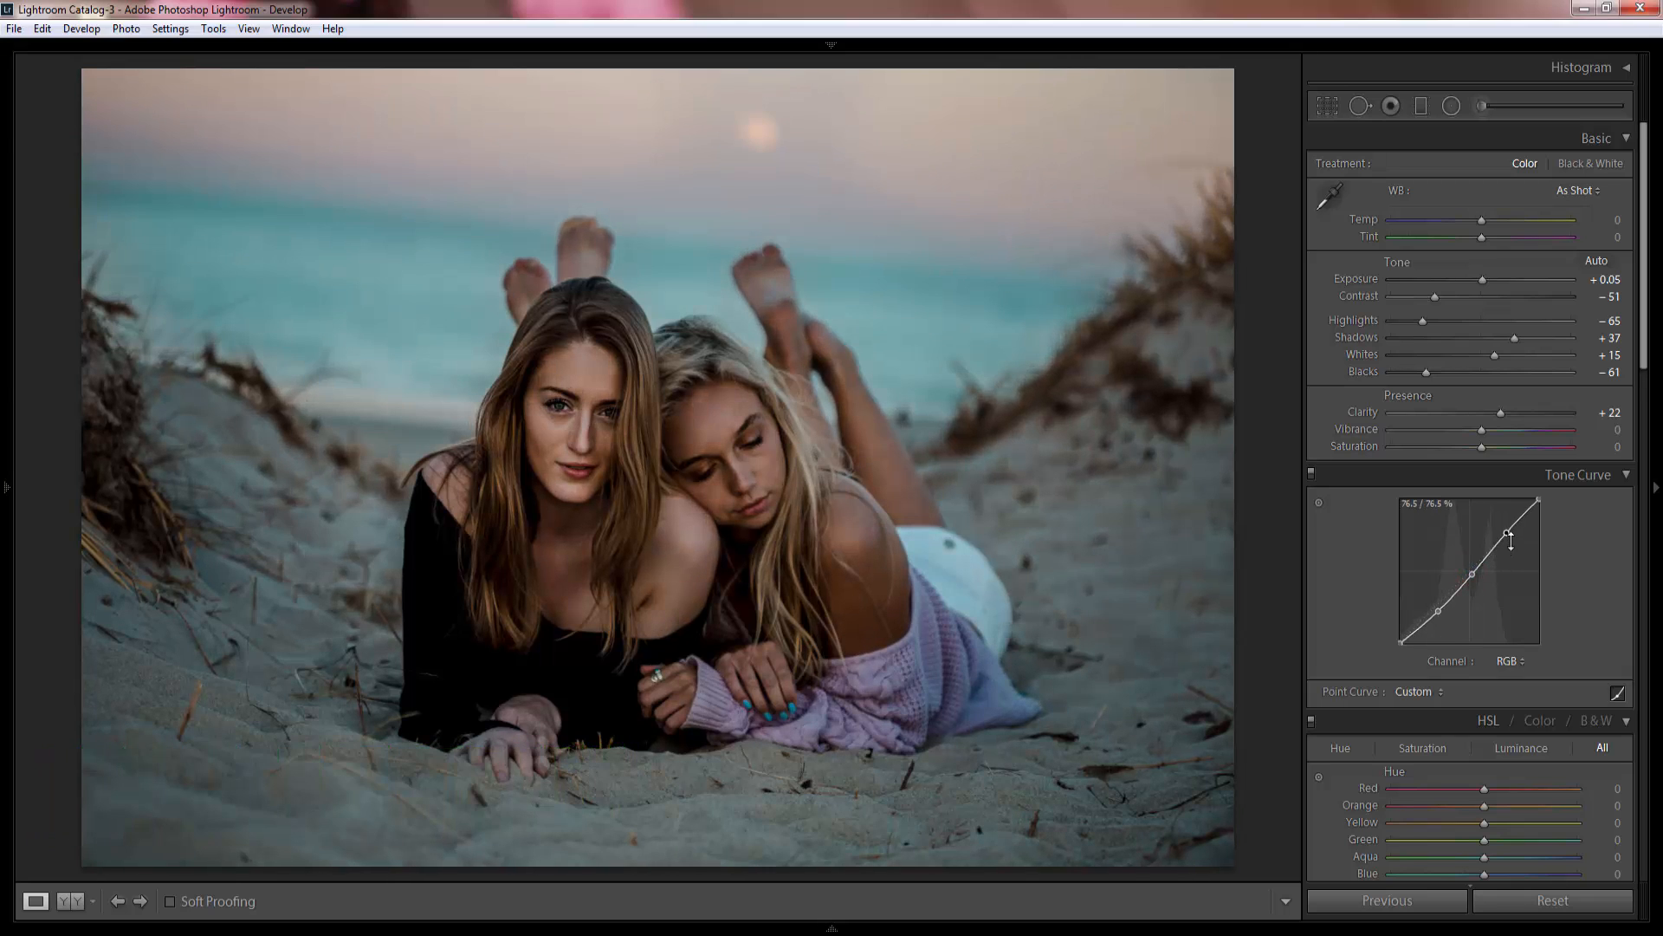
drag(1507, 534, 1505, 528)
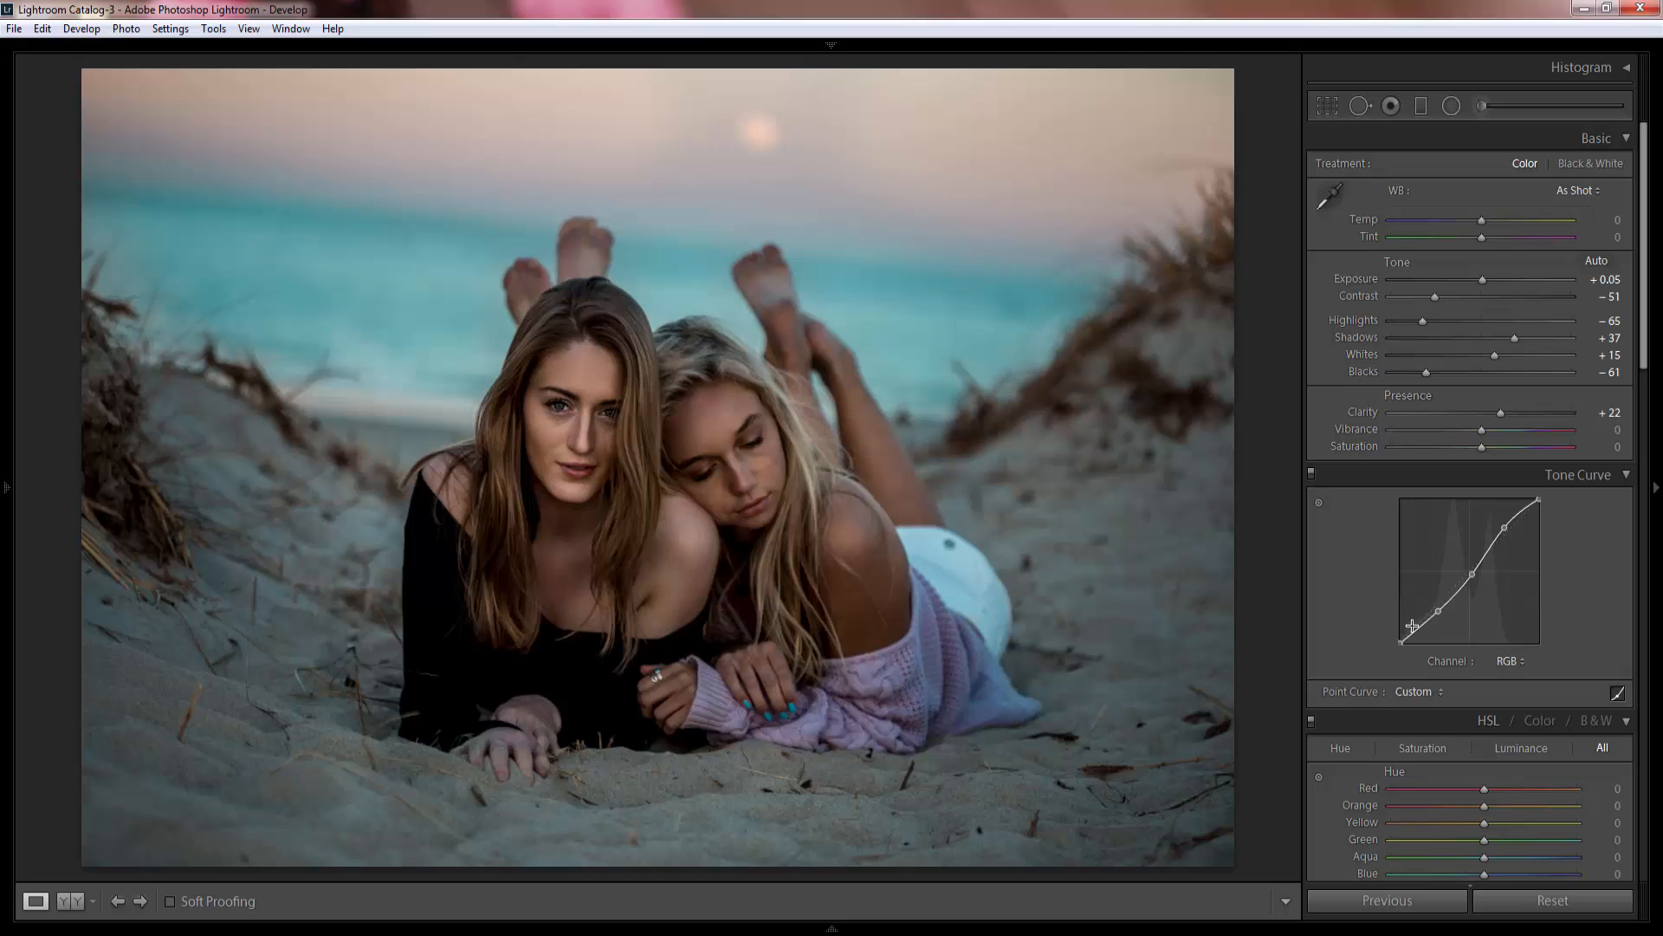
drag(1400, 642, 1400, 638)
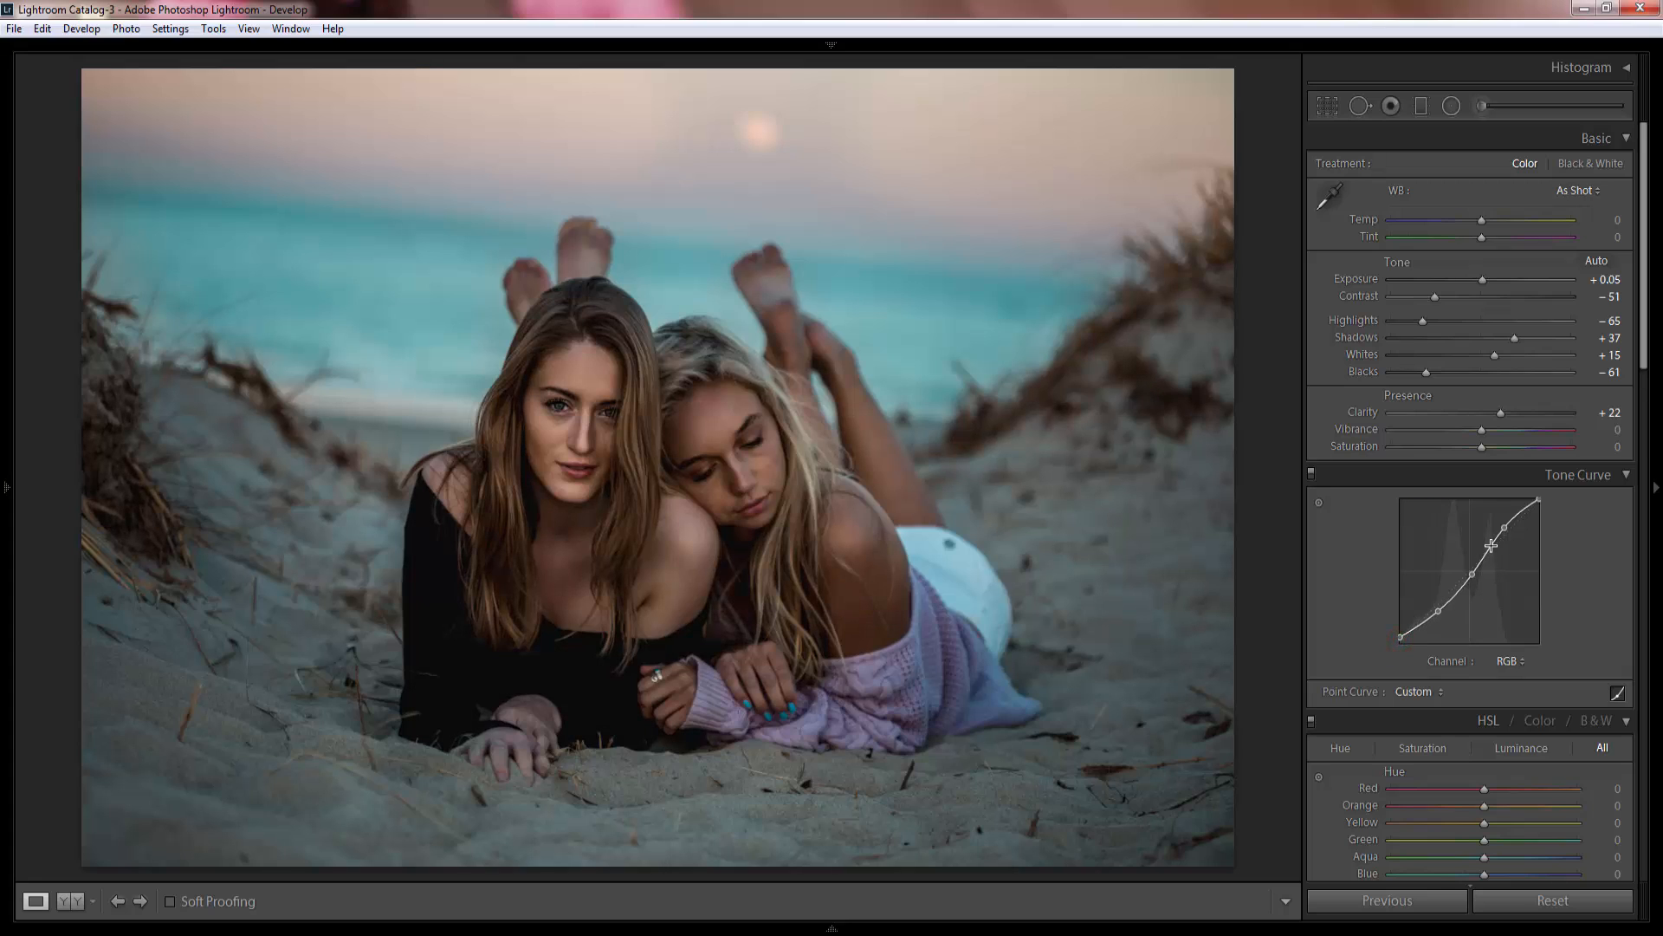
drag(1505, 525, 1500, 533)
click(1472, 575)
drag(1473, 574, 1437, 609)
Set the HSL hue of Red to +6, Orange to +15, and Yellow, Green, Aqua and Blue to −100.
scroll(1561, 638, down, 4)
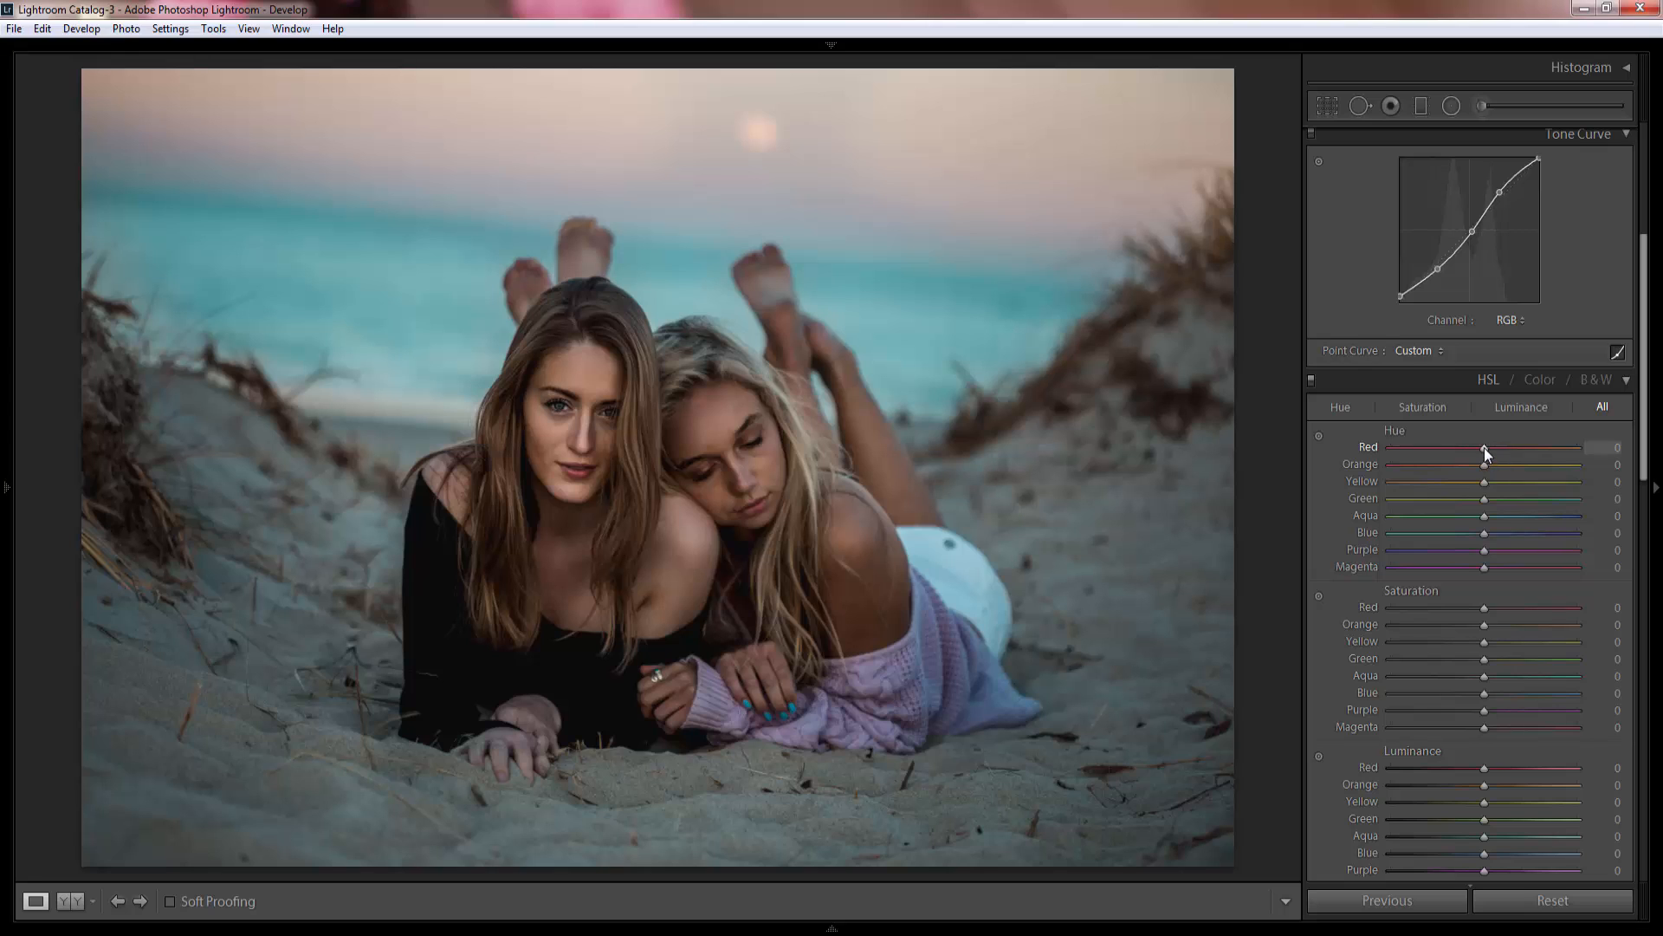
drag(1485, 450, 1483, 452)
drag(1484, 466, 1333, 525)
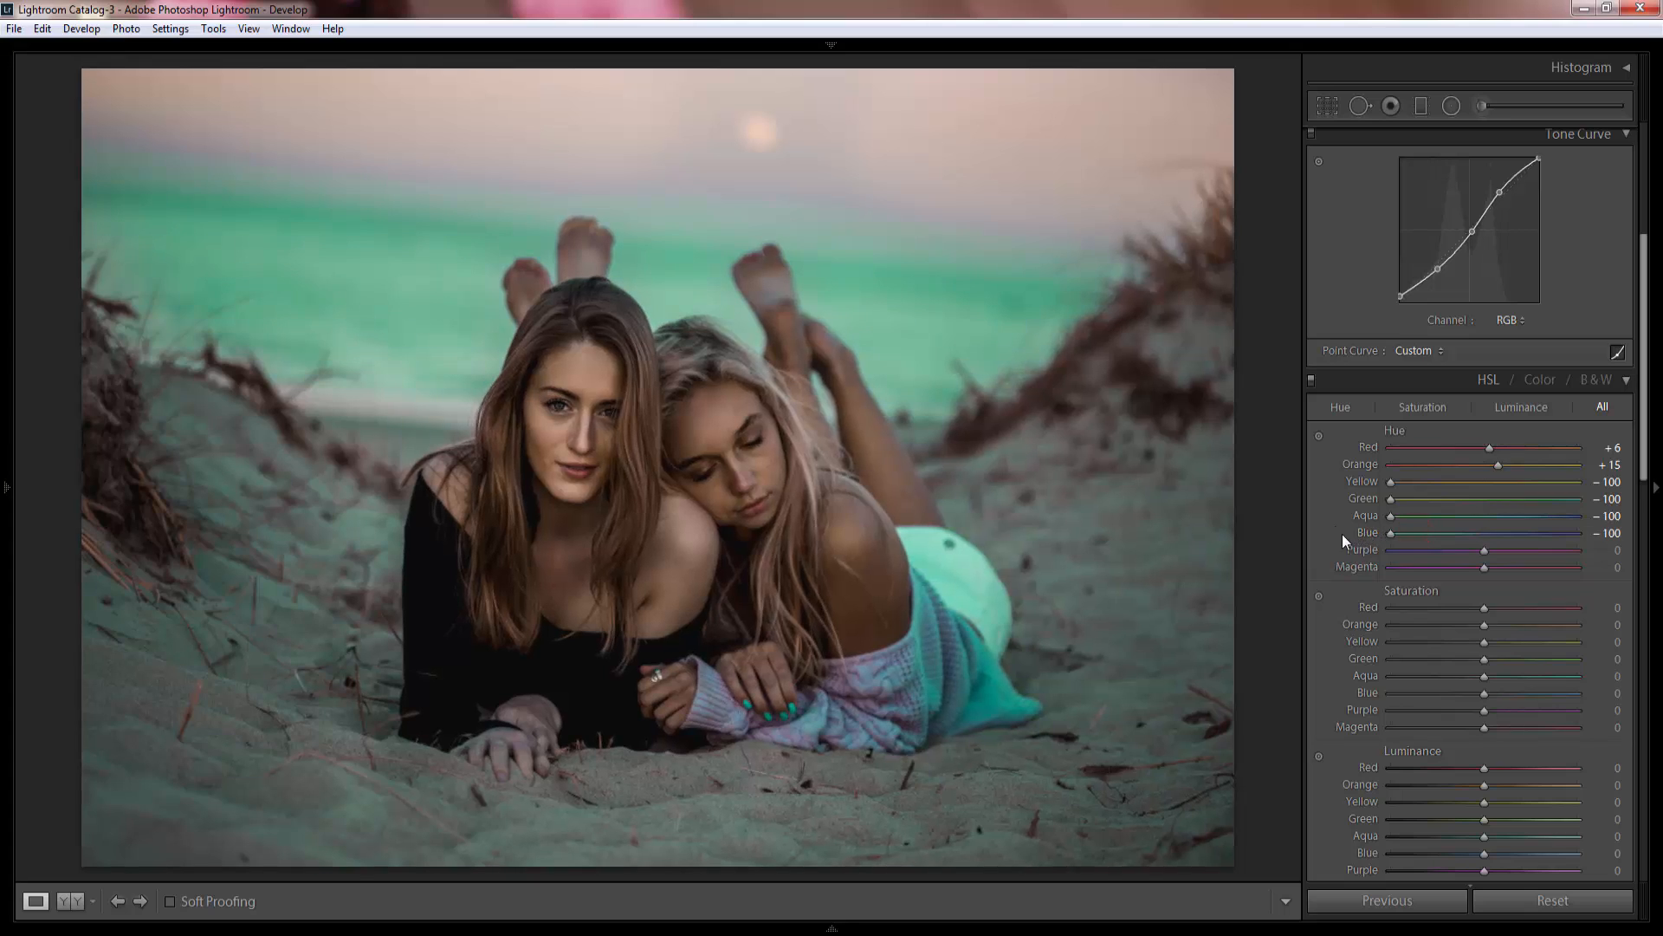
Try a Magenta hue of +100 and a Purple hue of +44.
drag(1515, 569, 1628, 571)
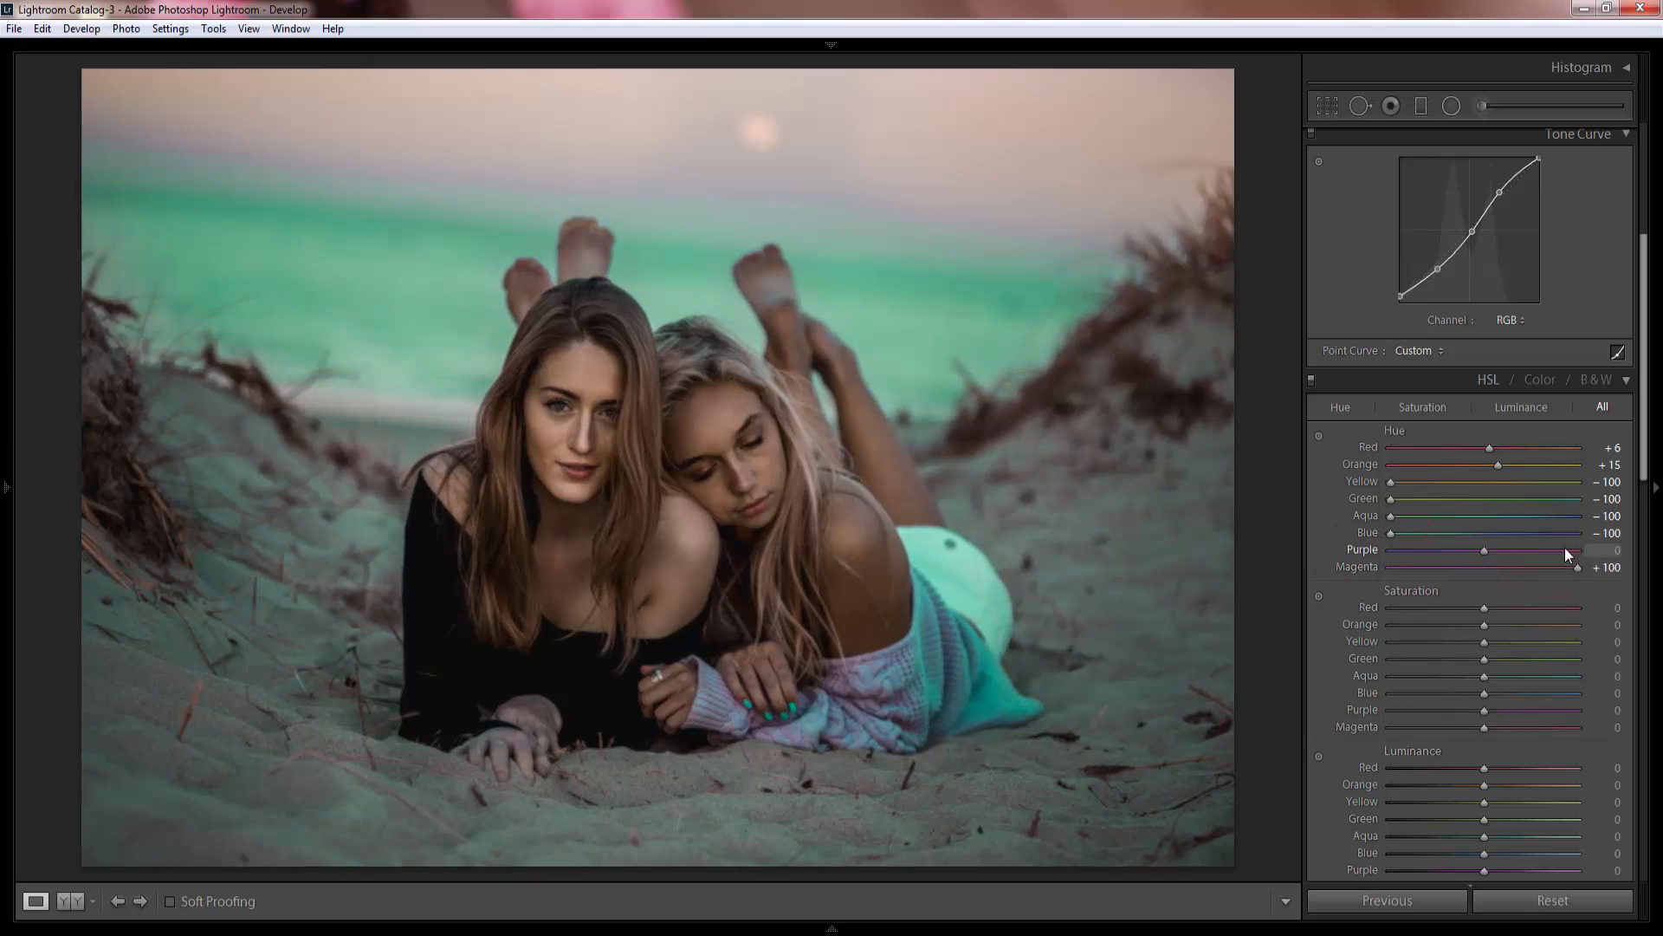
drag(1503, 550, 1526, 546)
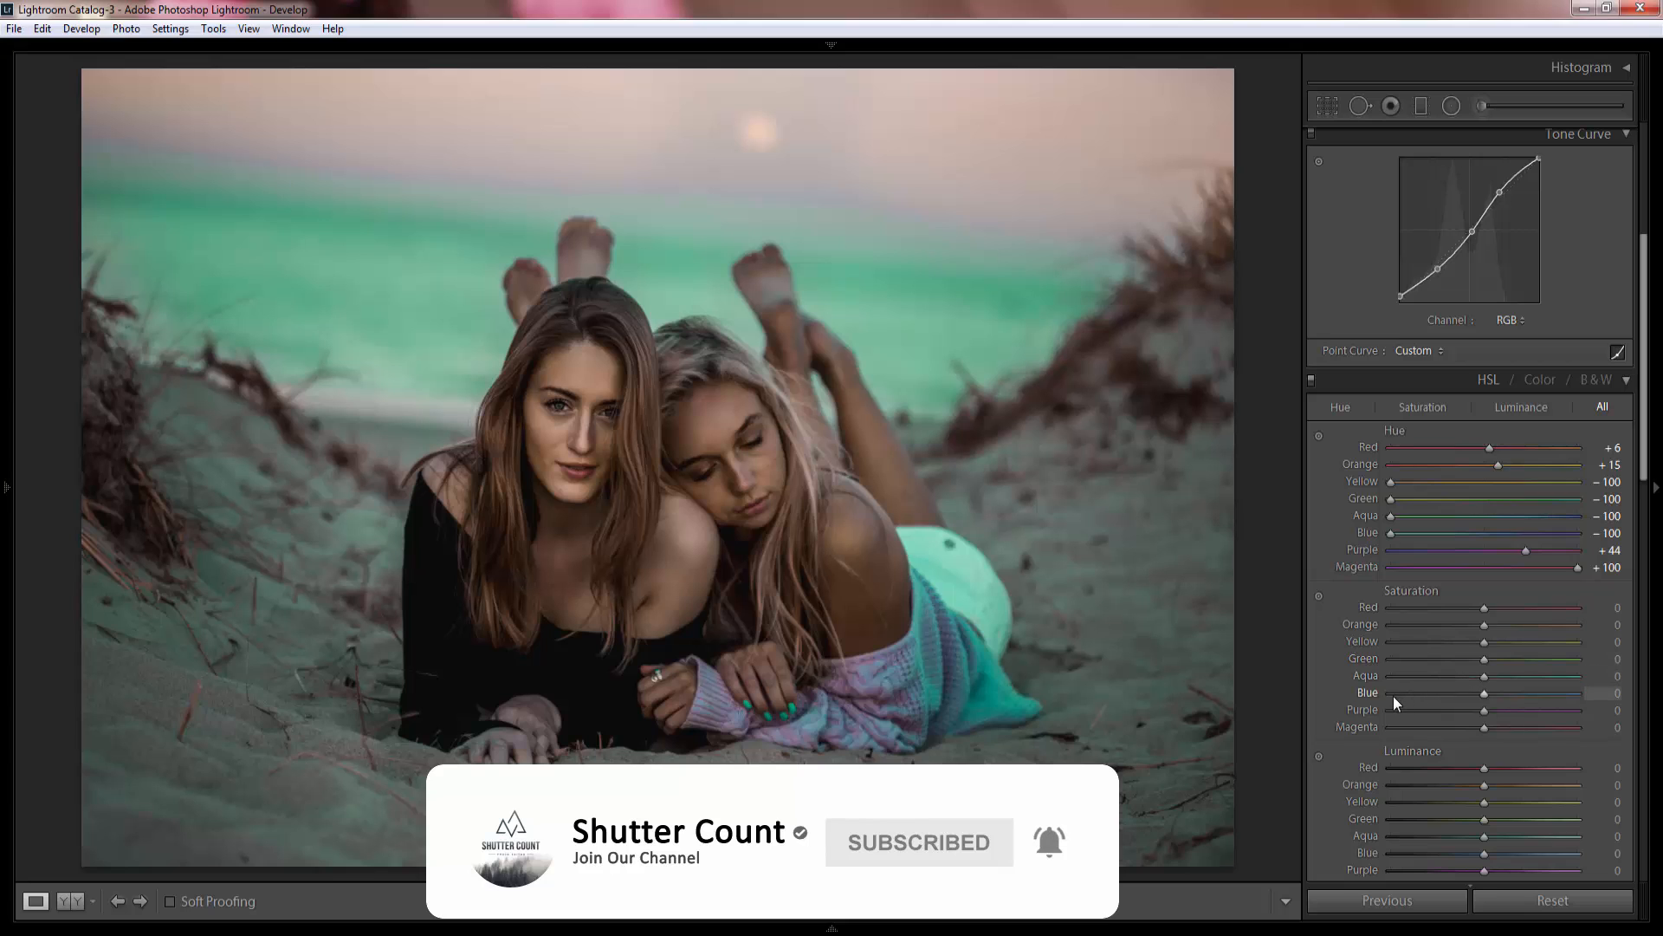
Set HSL saturation to −100 for Green, Aqua, Blue and Purple, +100 for Yellow and −46 for Magenta.
mouse_move(1393, 694)
mouse_down()
mouse_move(1375, 694)
mouse_move(1377, 676)
mouse_up()
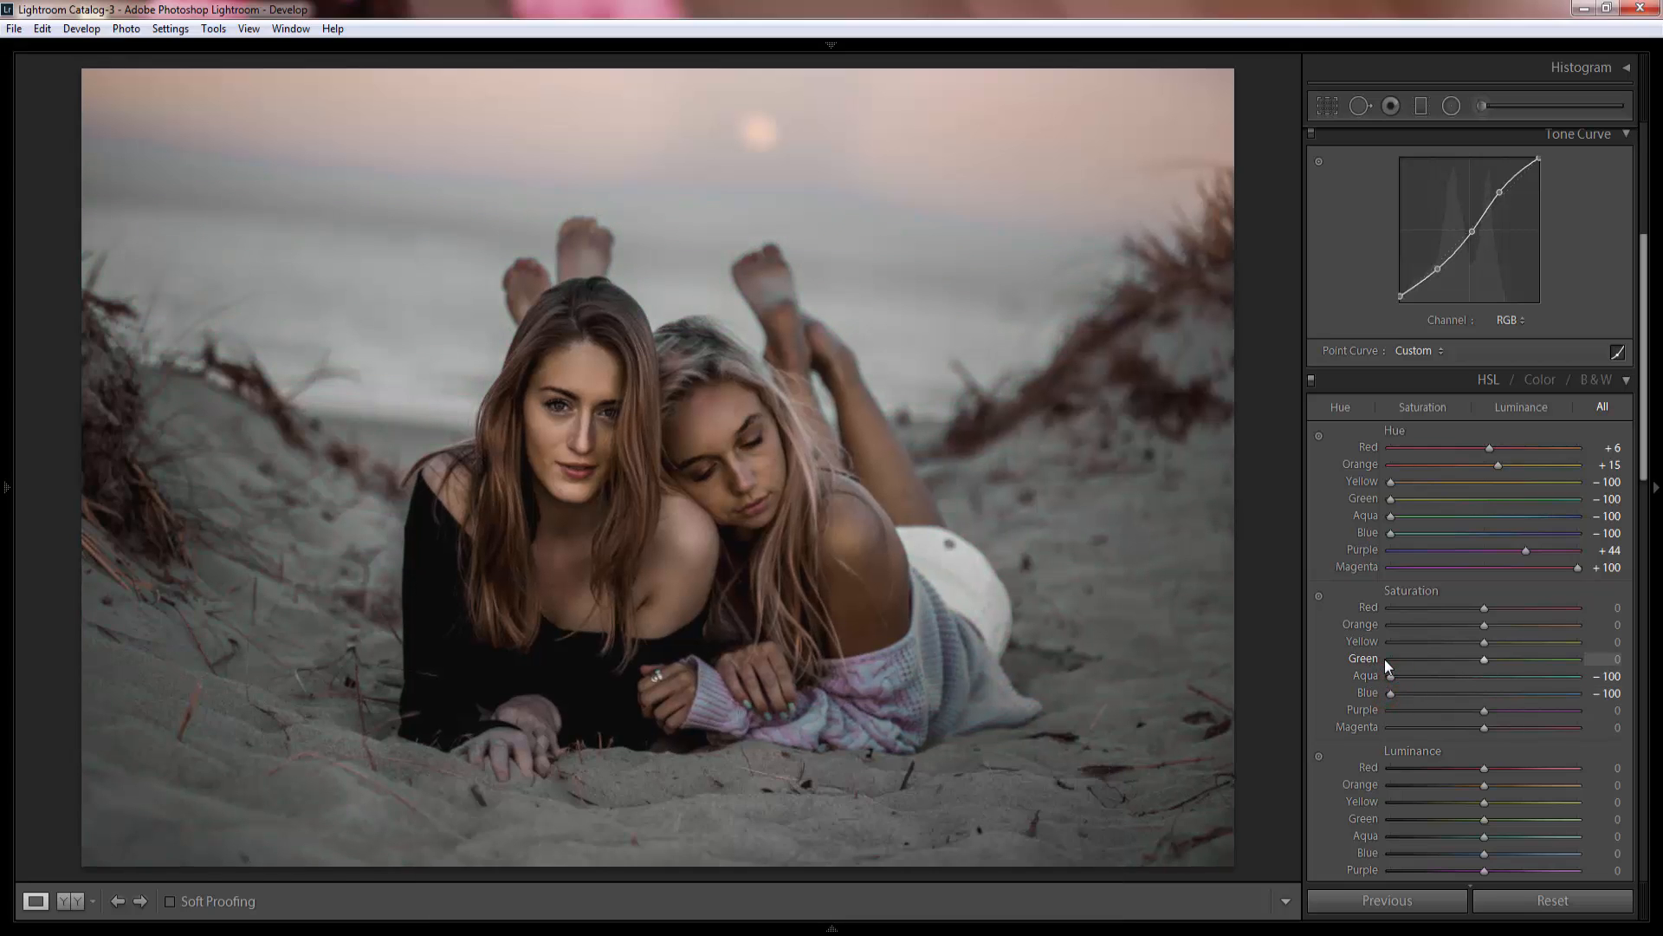
drag(1523, 641, 1623, 643)
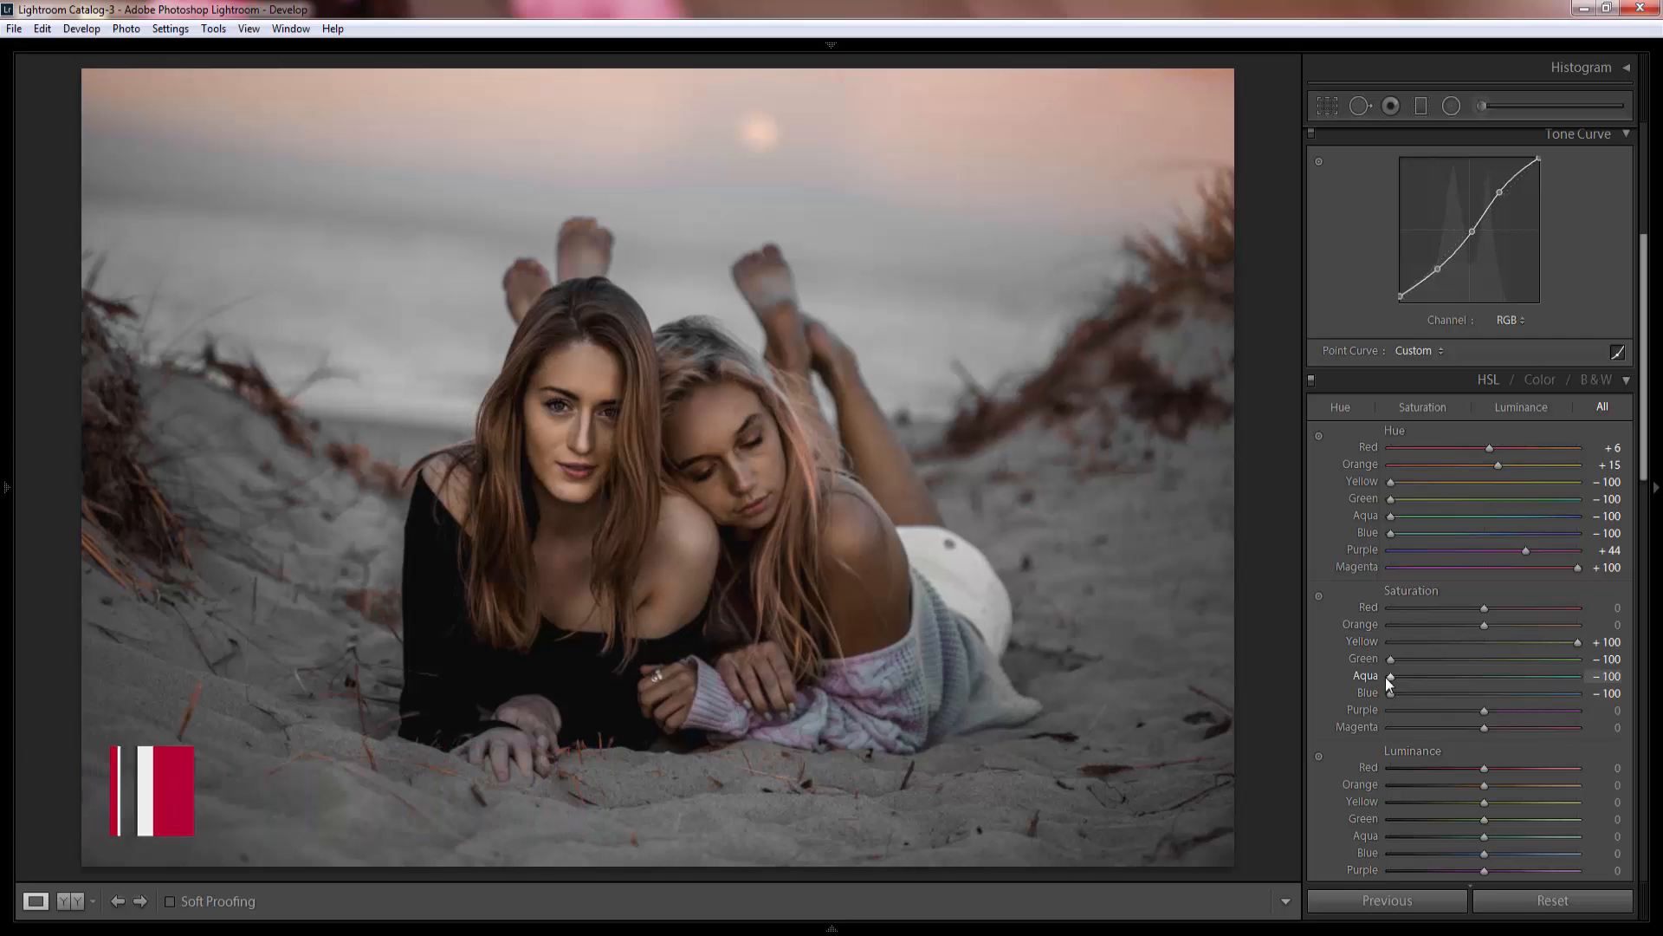
mouse_move(1422, 707)
mouse_down()
mouse_move(1360, 708)
mouse_move(1379, 727)
mouse_move(1440, 728)
mouse_up()
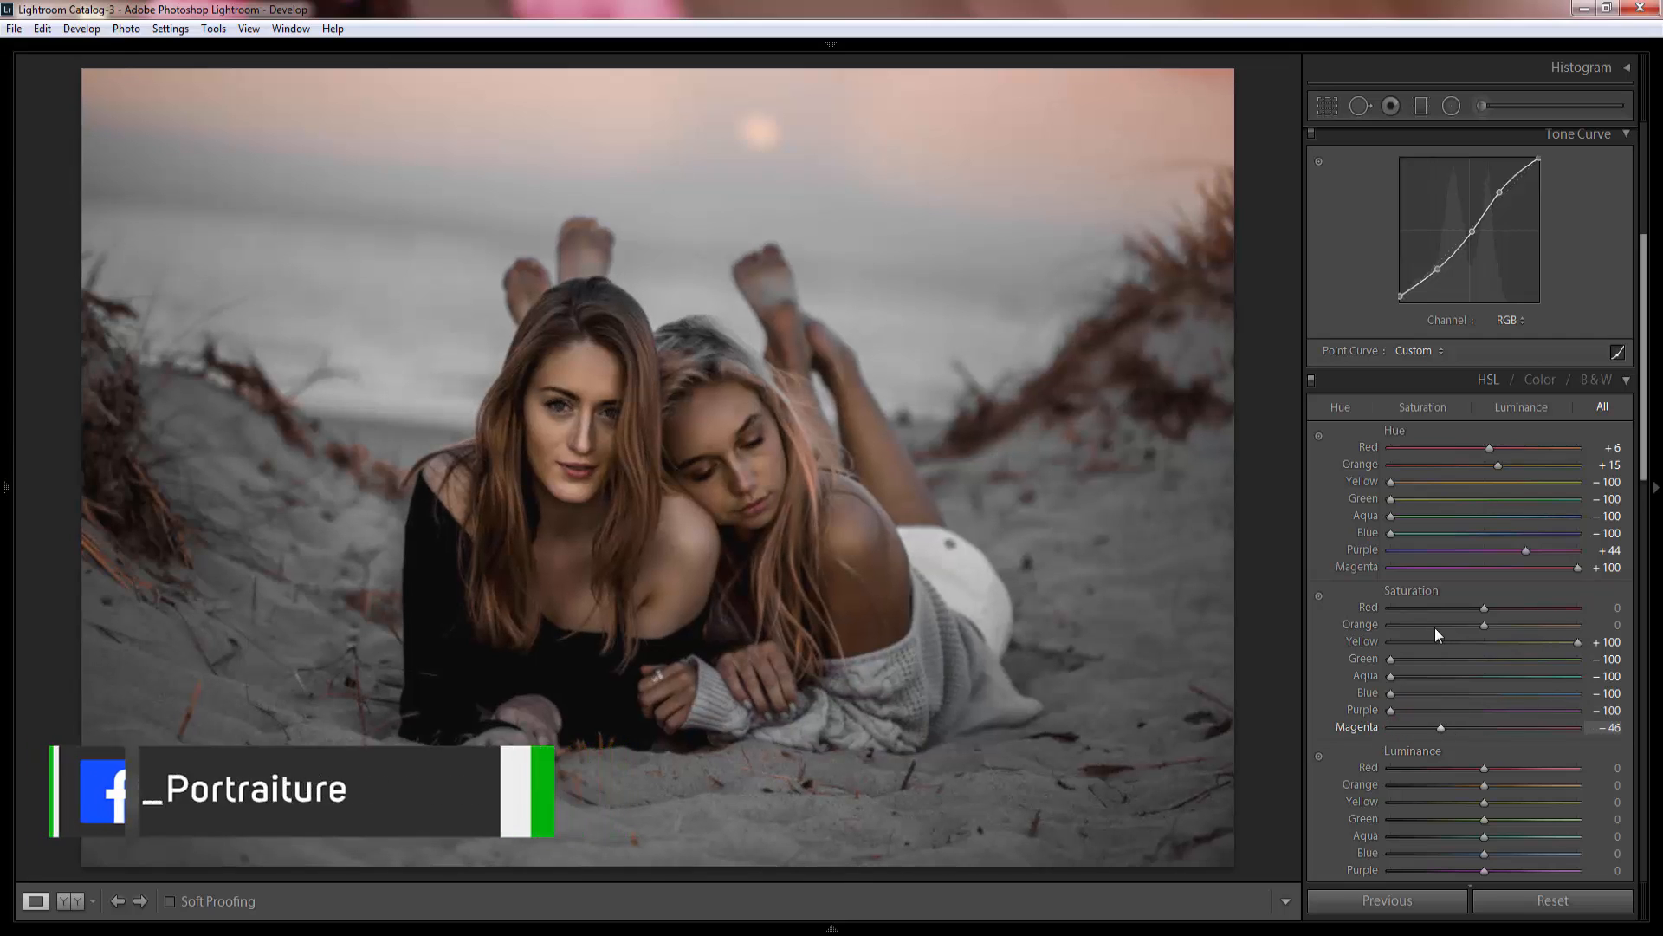
Reset the hue and saturation of both Purple and Magenta to their defaults.
drag(1508, 566, 1502, 567)
double_click(1504, 563)
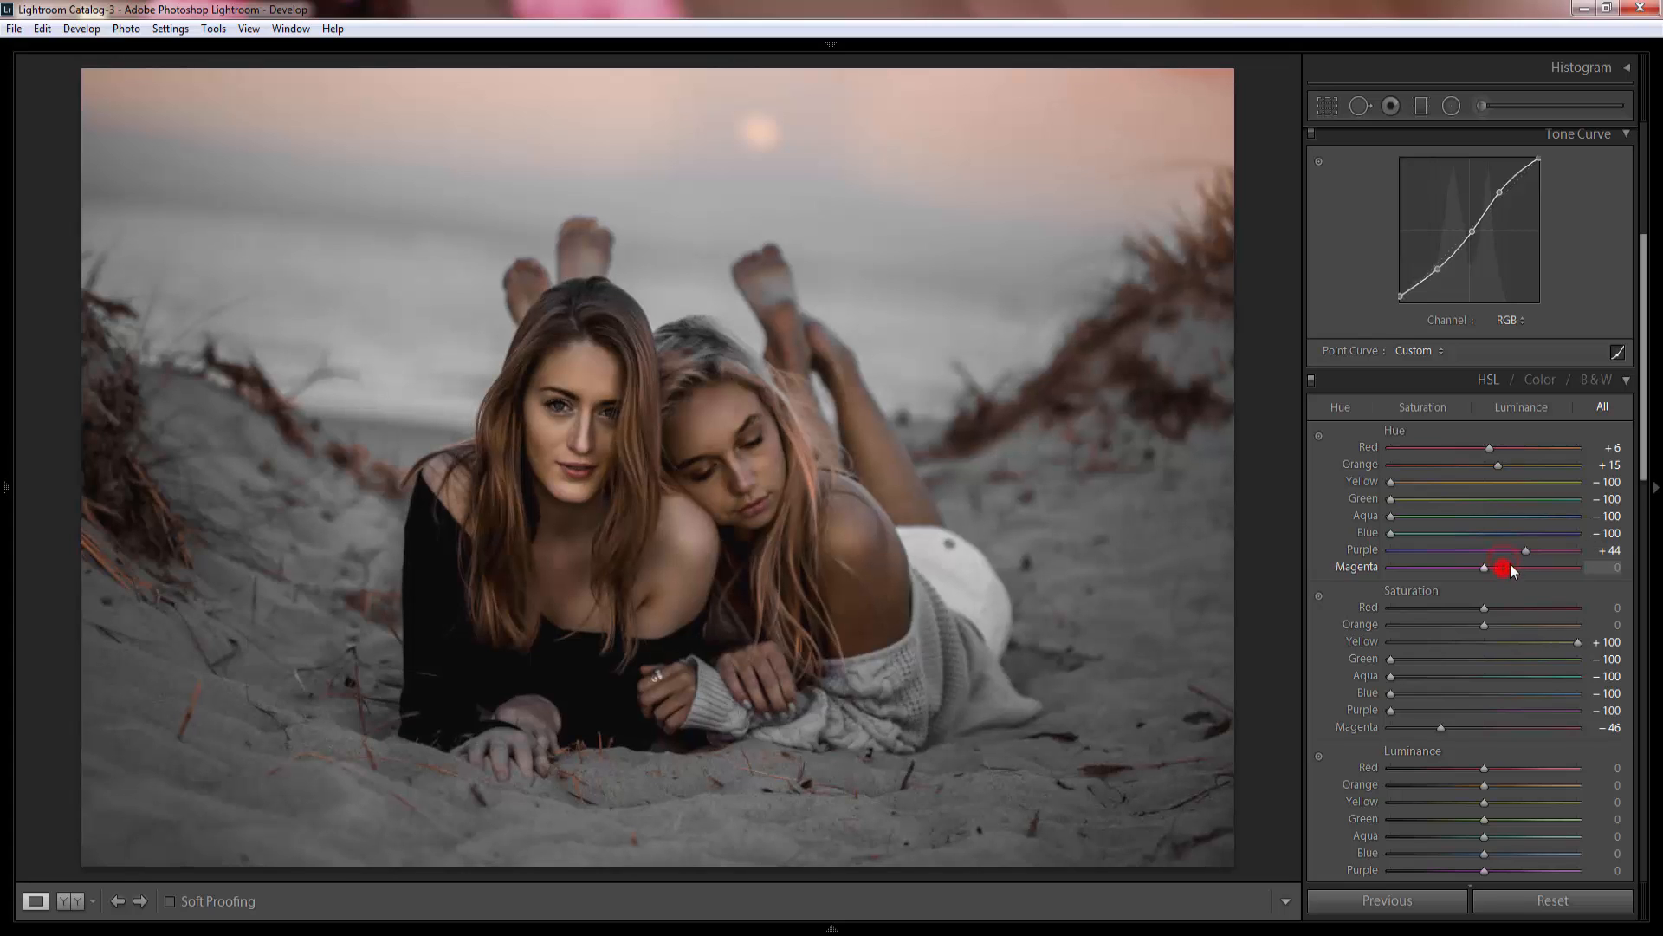
double_click(1526, 553)
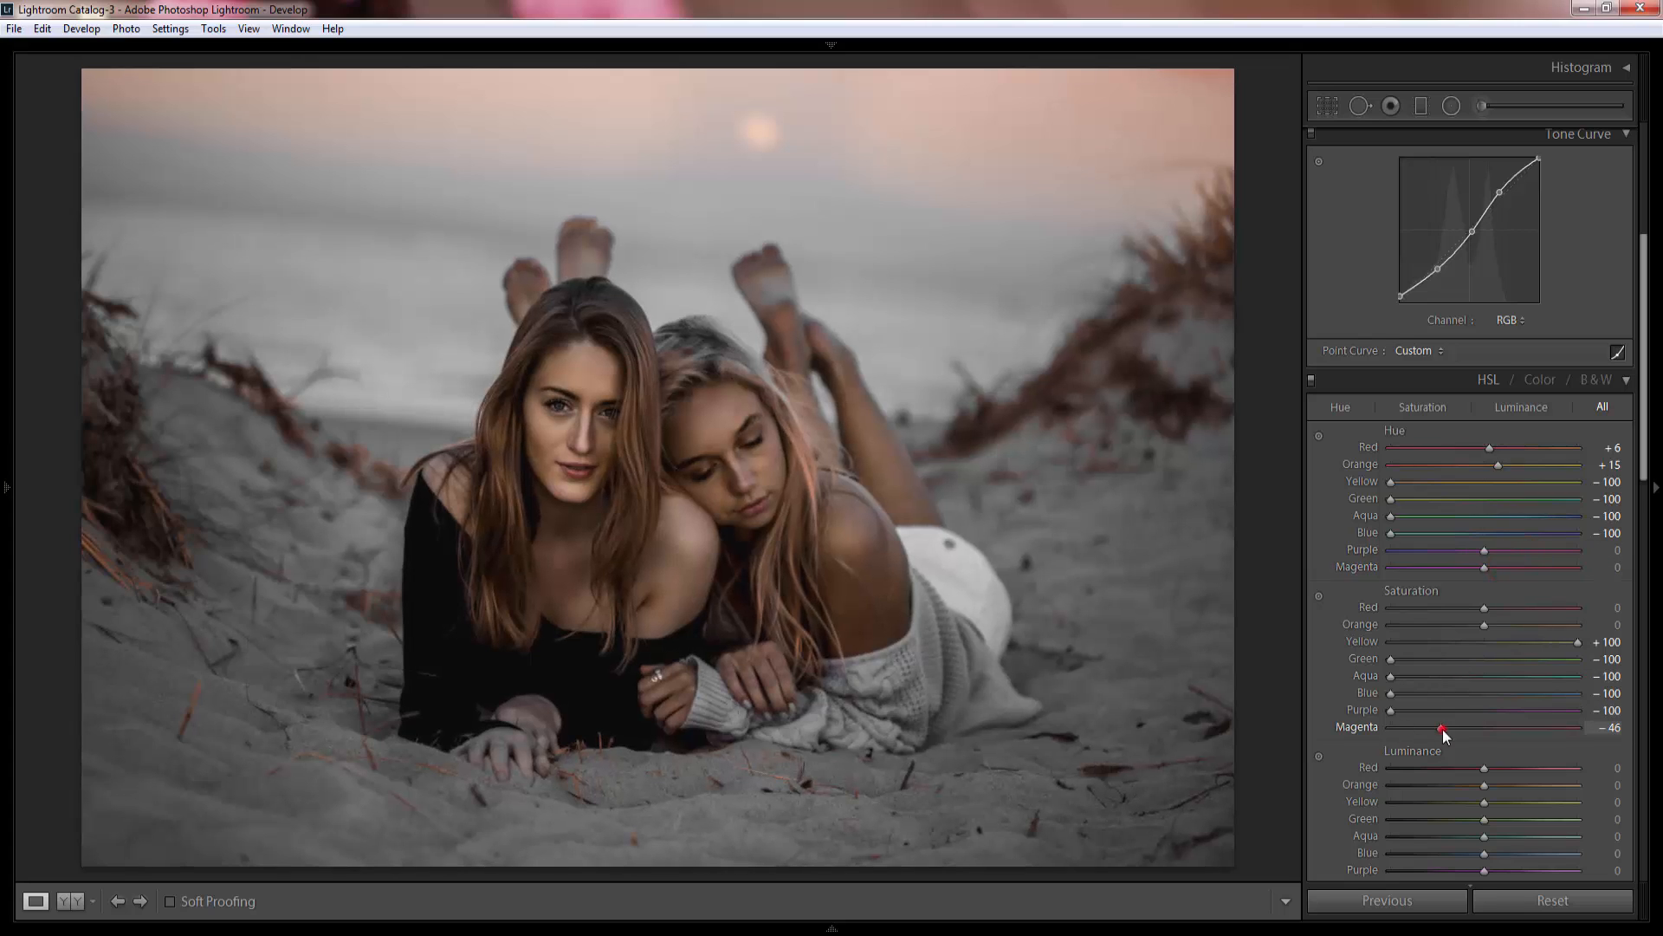
double_click(1399, 726)
double_click(1391, 710)
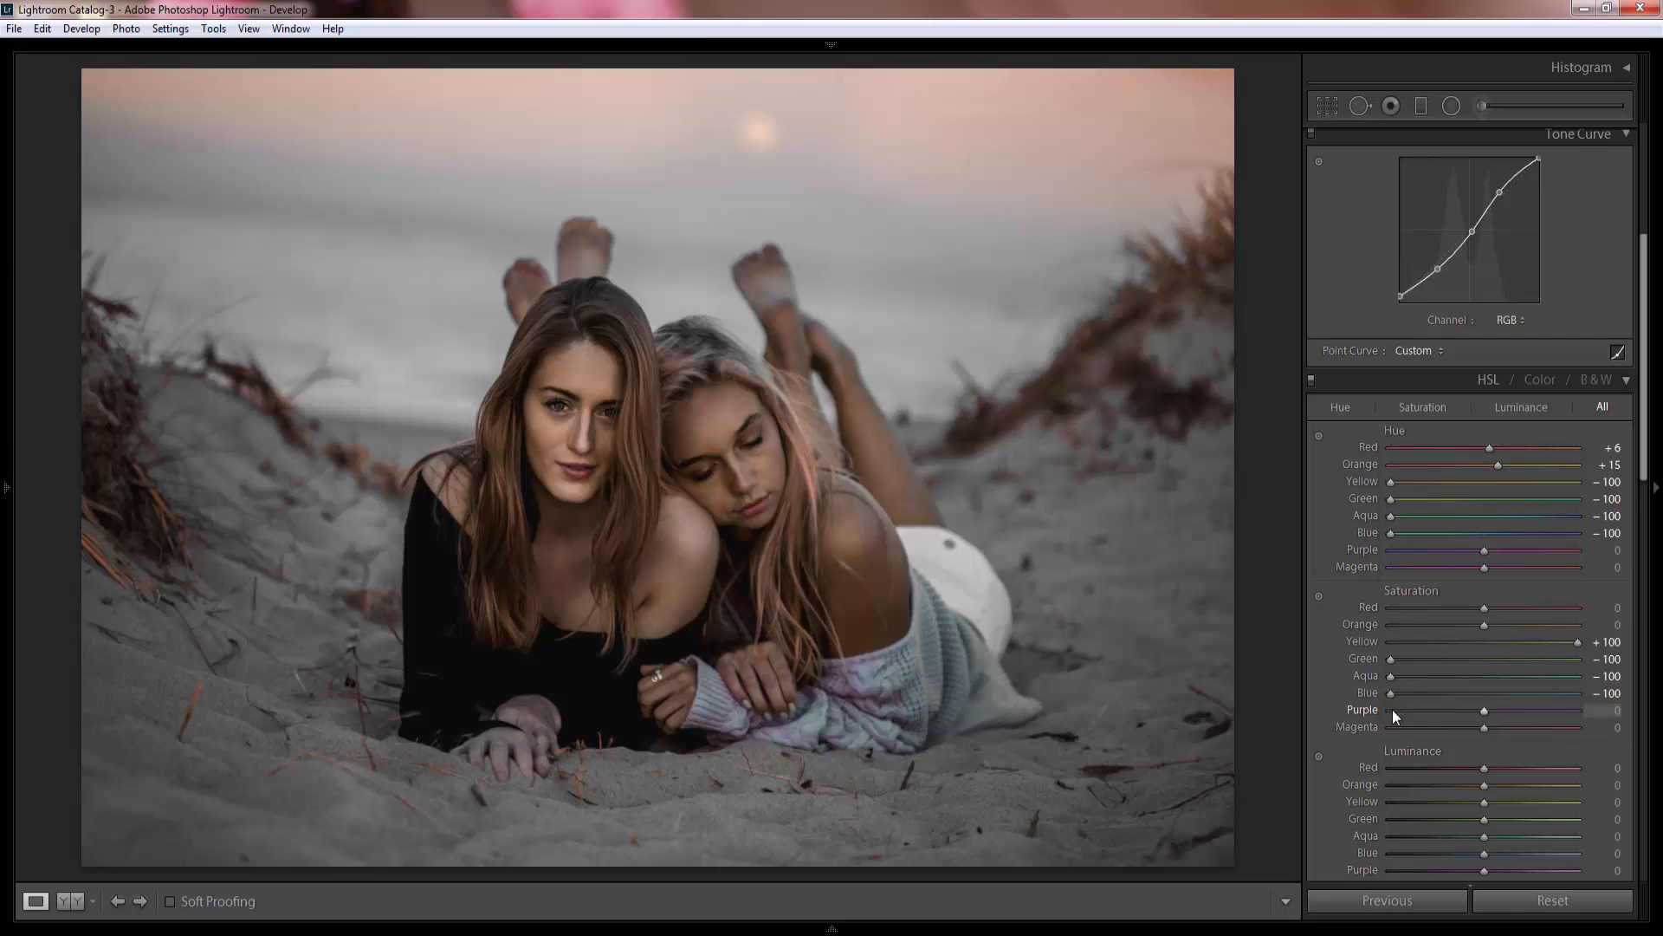
Set the saturation of Purple and Magenta to −100, Orange to +31 and Red to −17.
drag(1422, 709, 1370, 731)
drag(1483, 624, 1452, 605)
Set the HSL luminance of Red to +25, Orange to +12 and Yellow to +25.
scroll(1484, 740, down, 4)
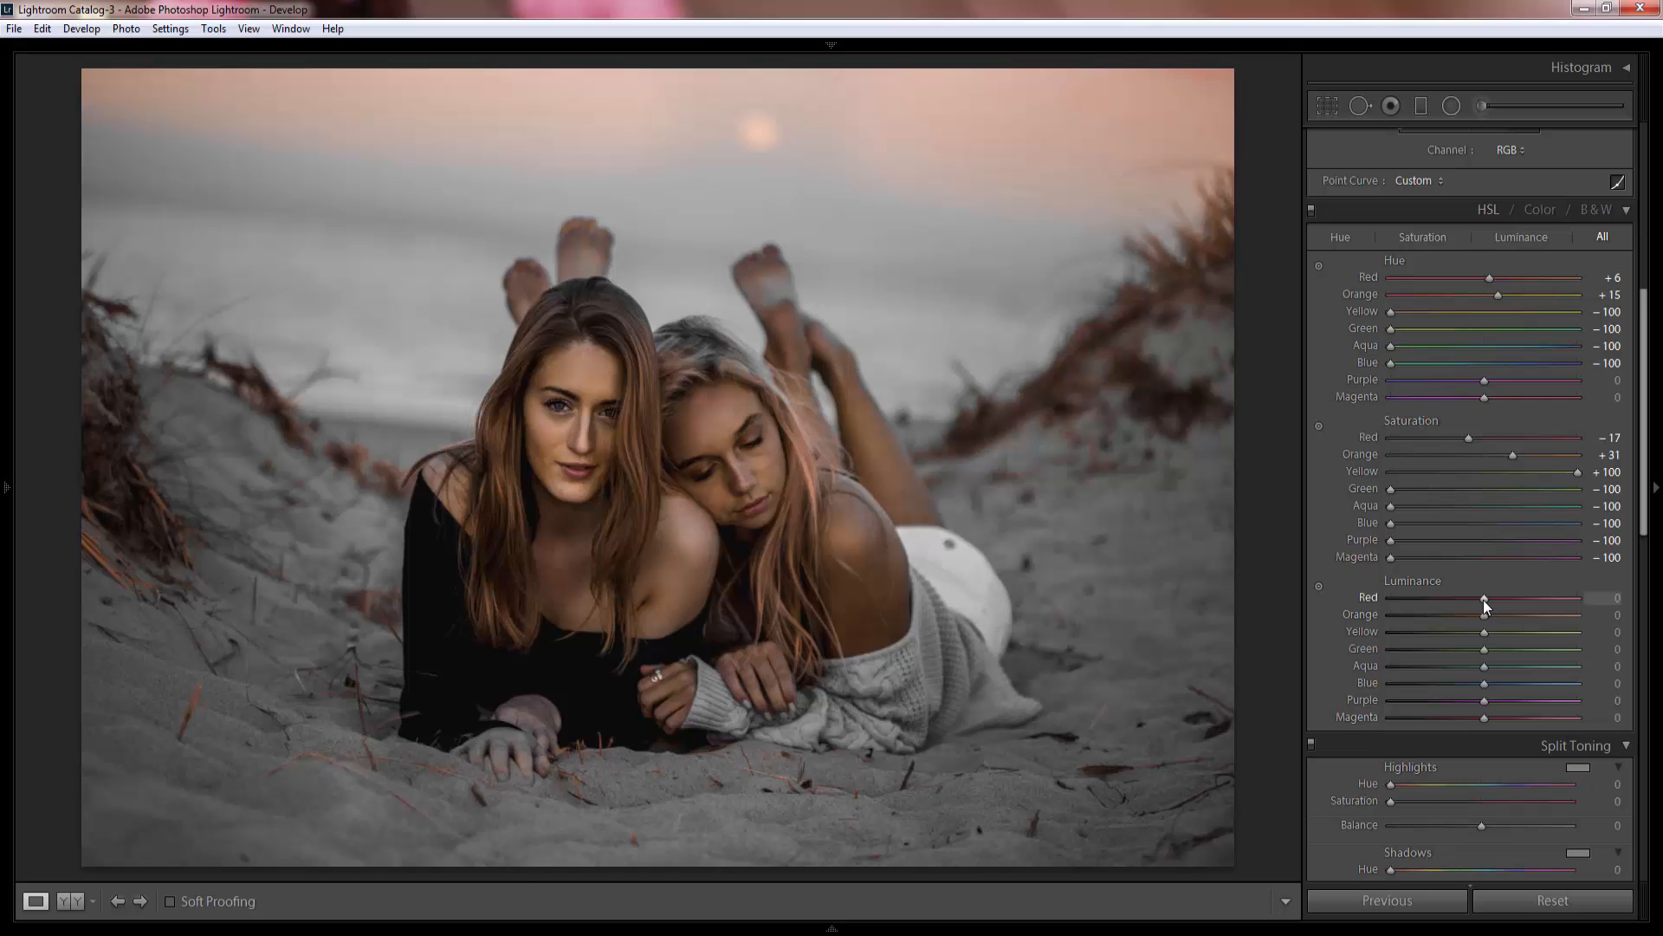
drag(1483, 600, 1509, 600)
drag(1486, 615, 1516, 635)
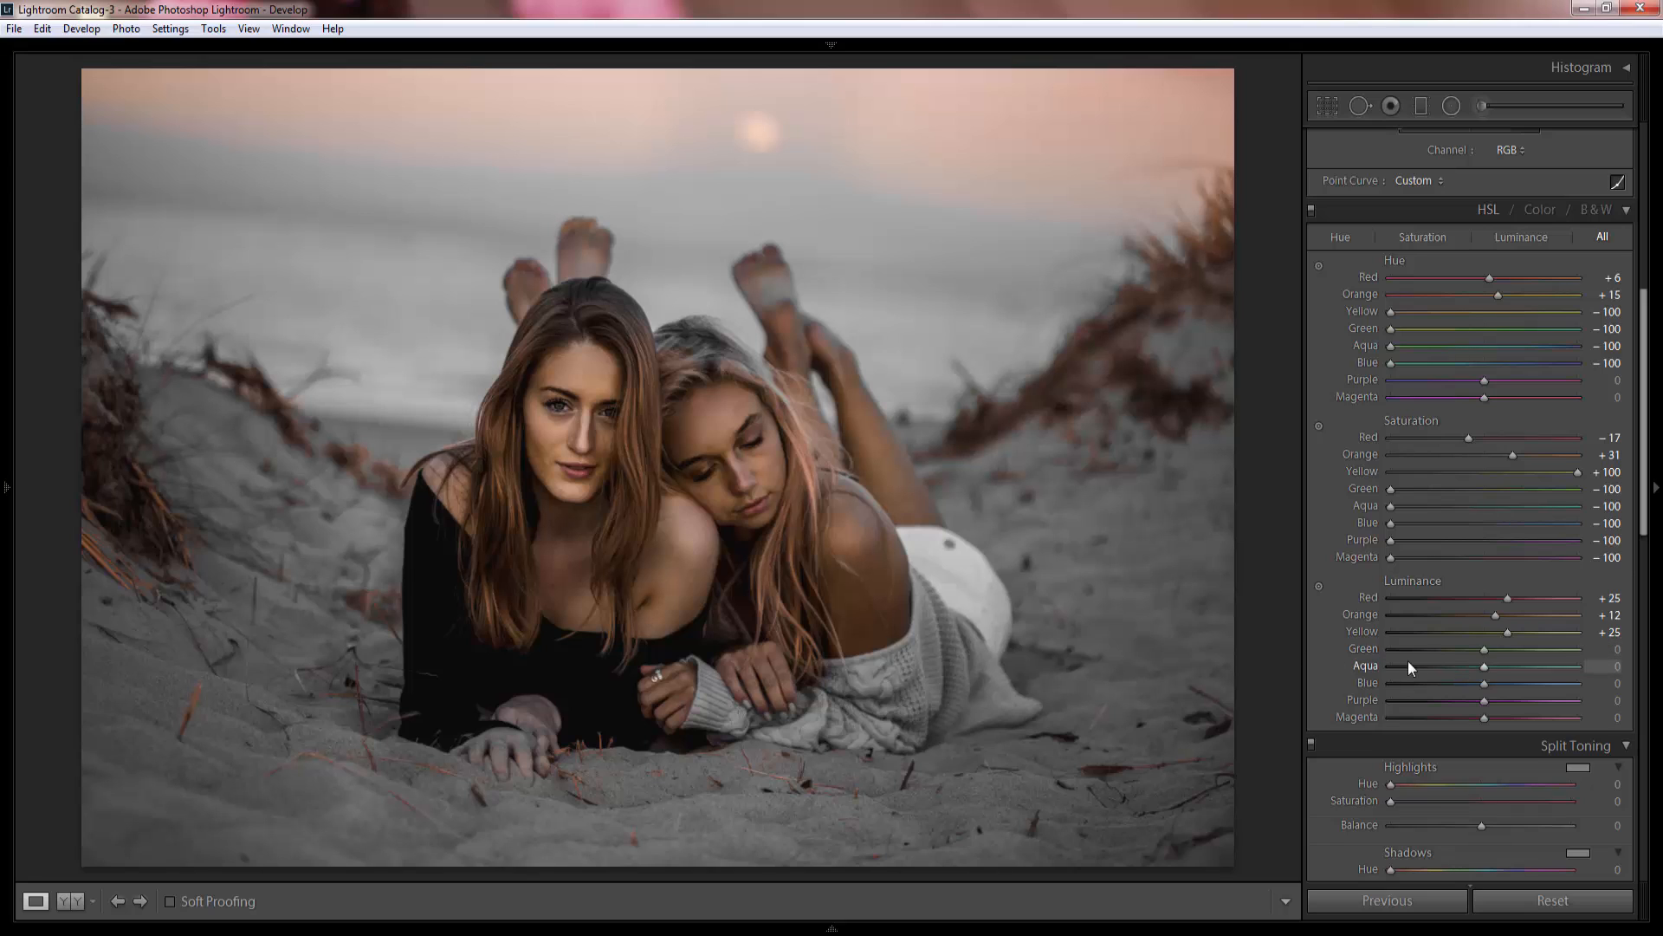
Tint the highlights with split toning, using hue 42 and saturation 16.
scroll(1373, 714, down, 2)
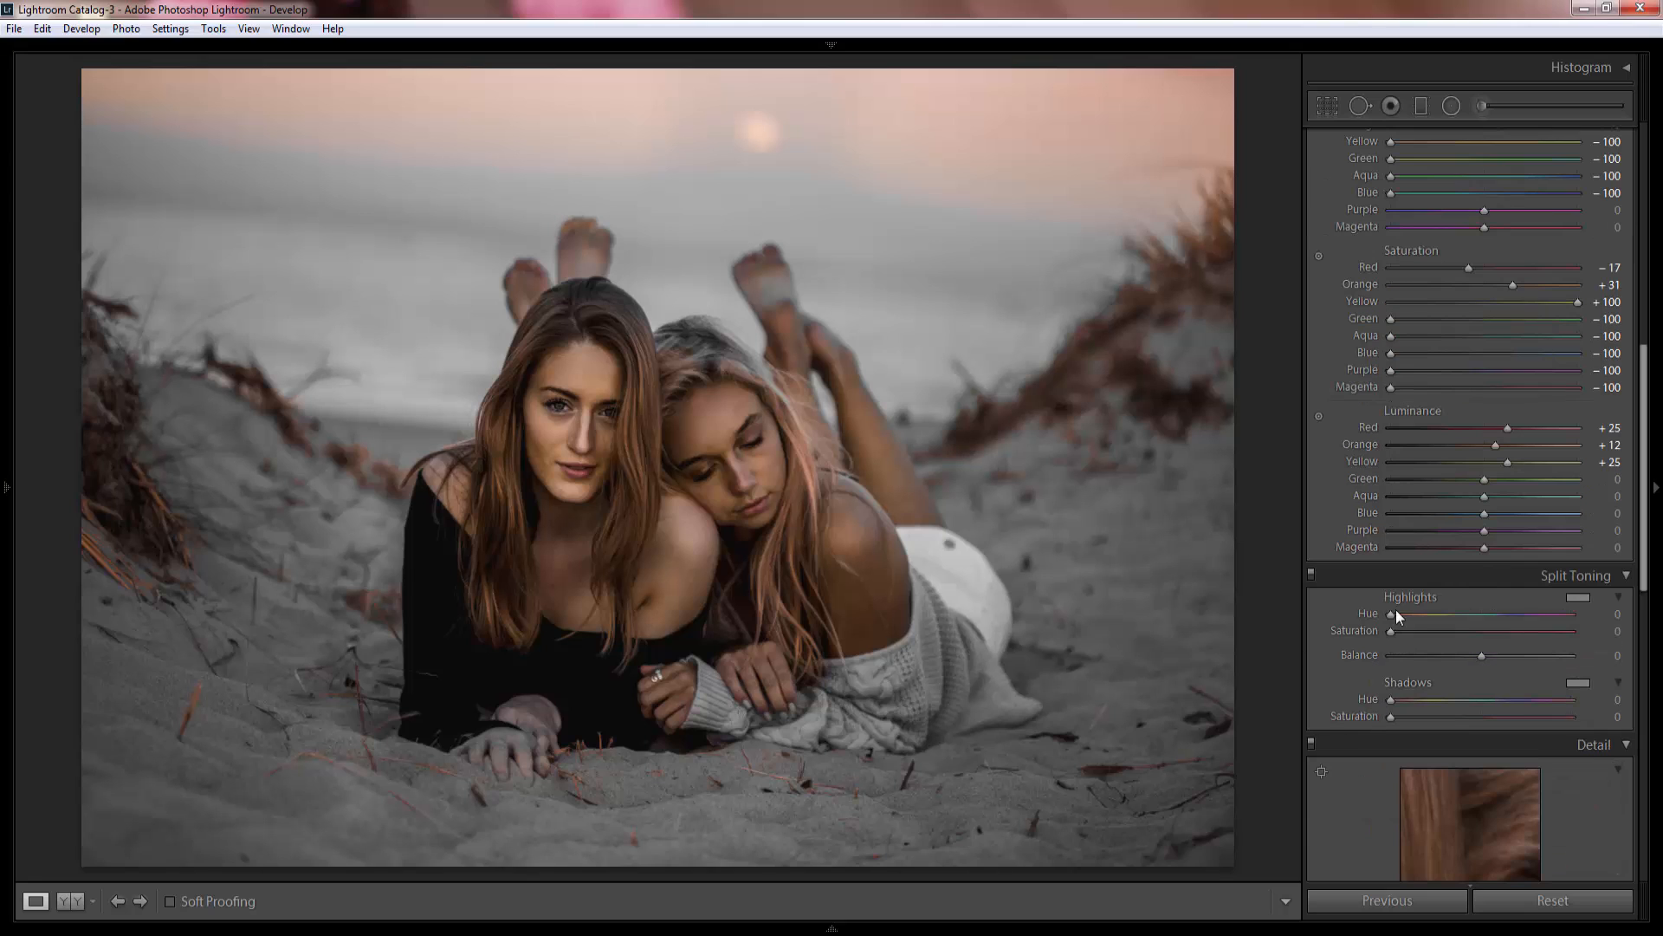
drag(1395, 610, 1418, 616)
click(1606, 615)
text(4)
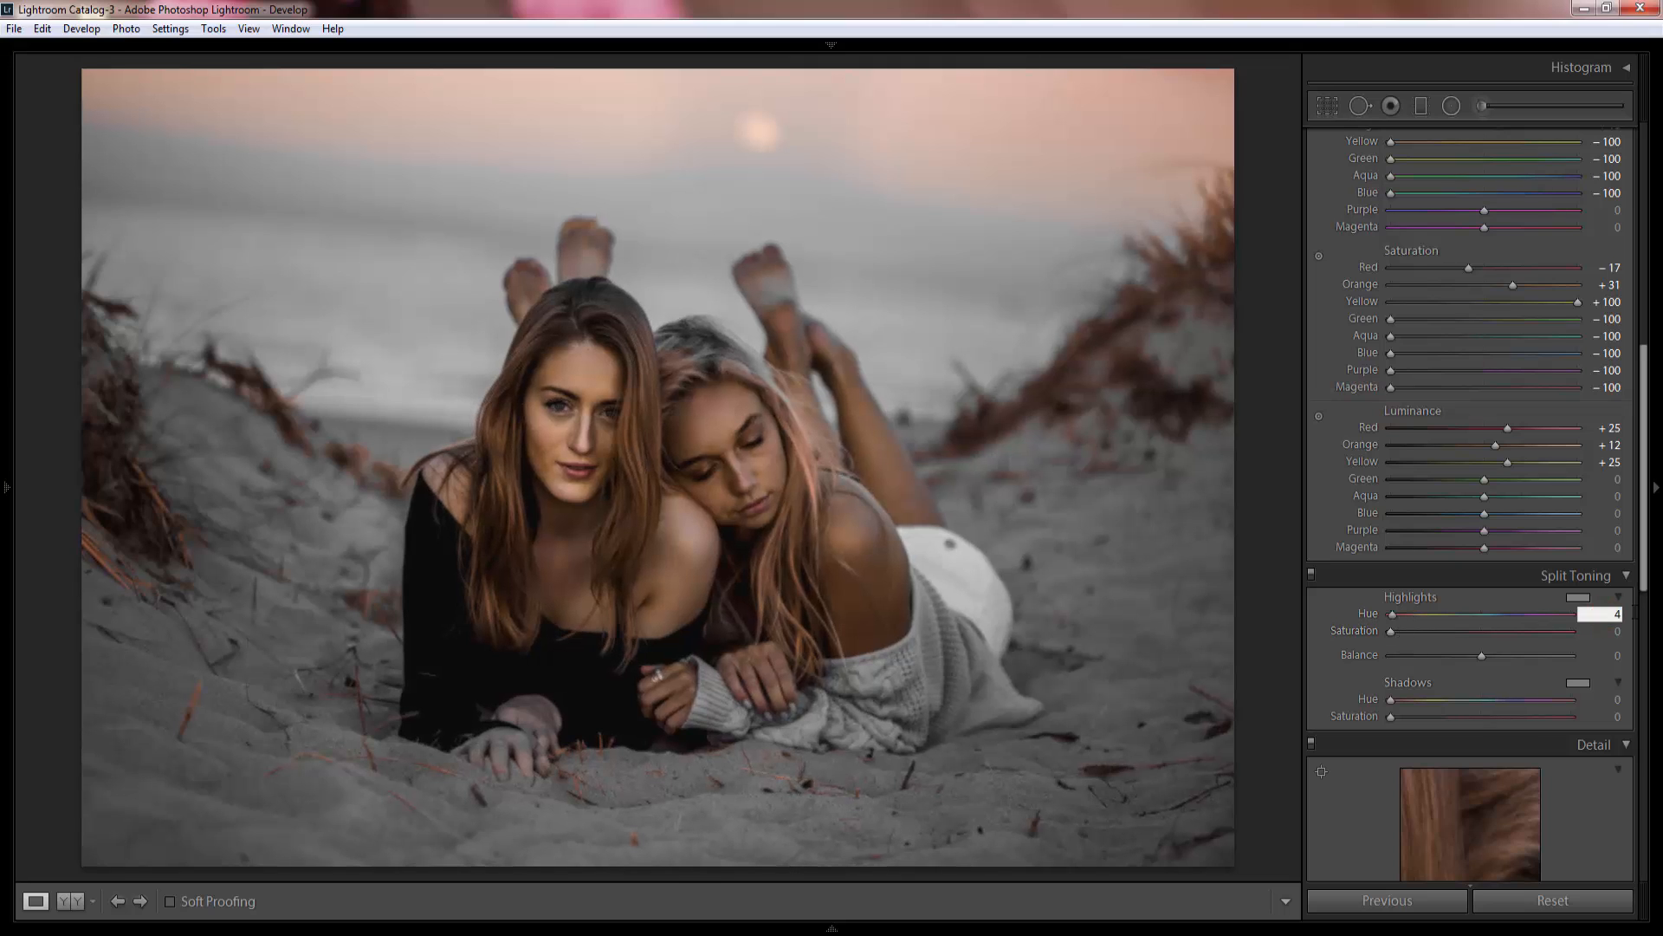
text(2)
drag(1391, 632, 1417, 631)
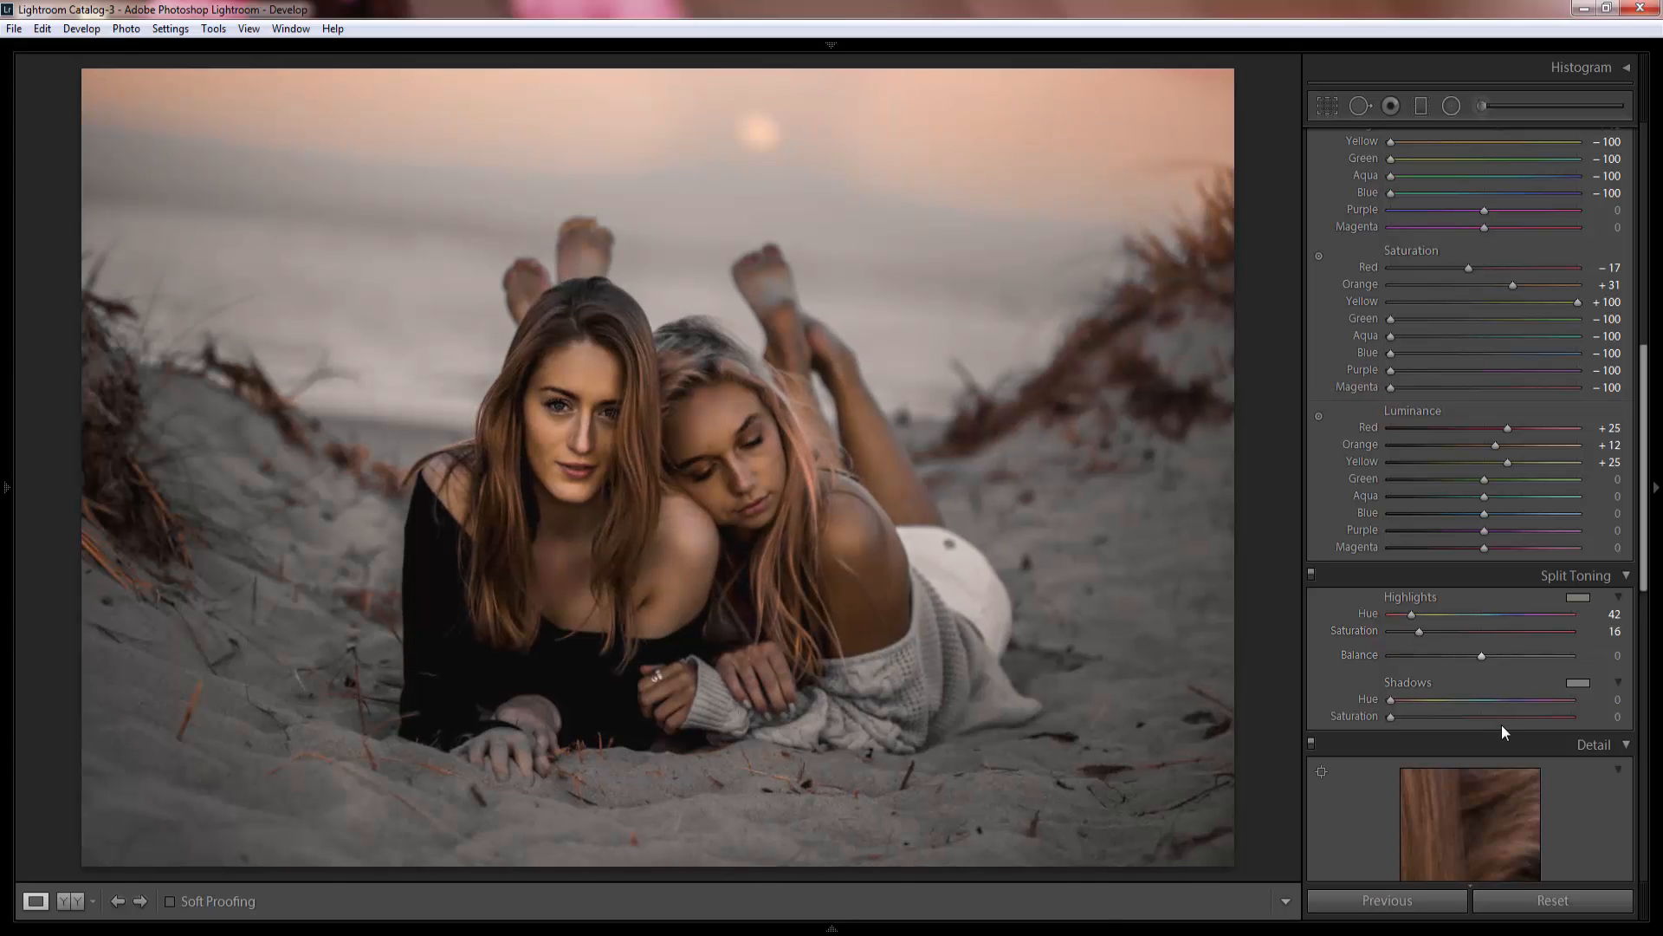
In the camera calibration, set the shadows tint to −100 and the Red Primary saturation to −12.
scroll(1500, 725, down, 3)
scroll(1501, 728, down, 10)
scroll(1378, 278, up, 10)
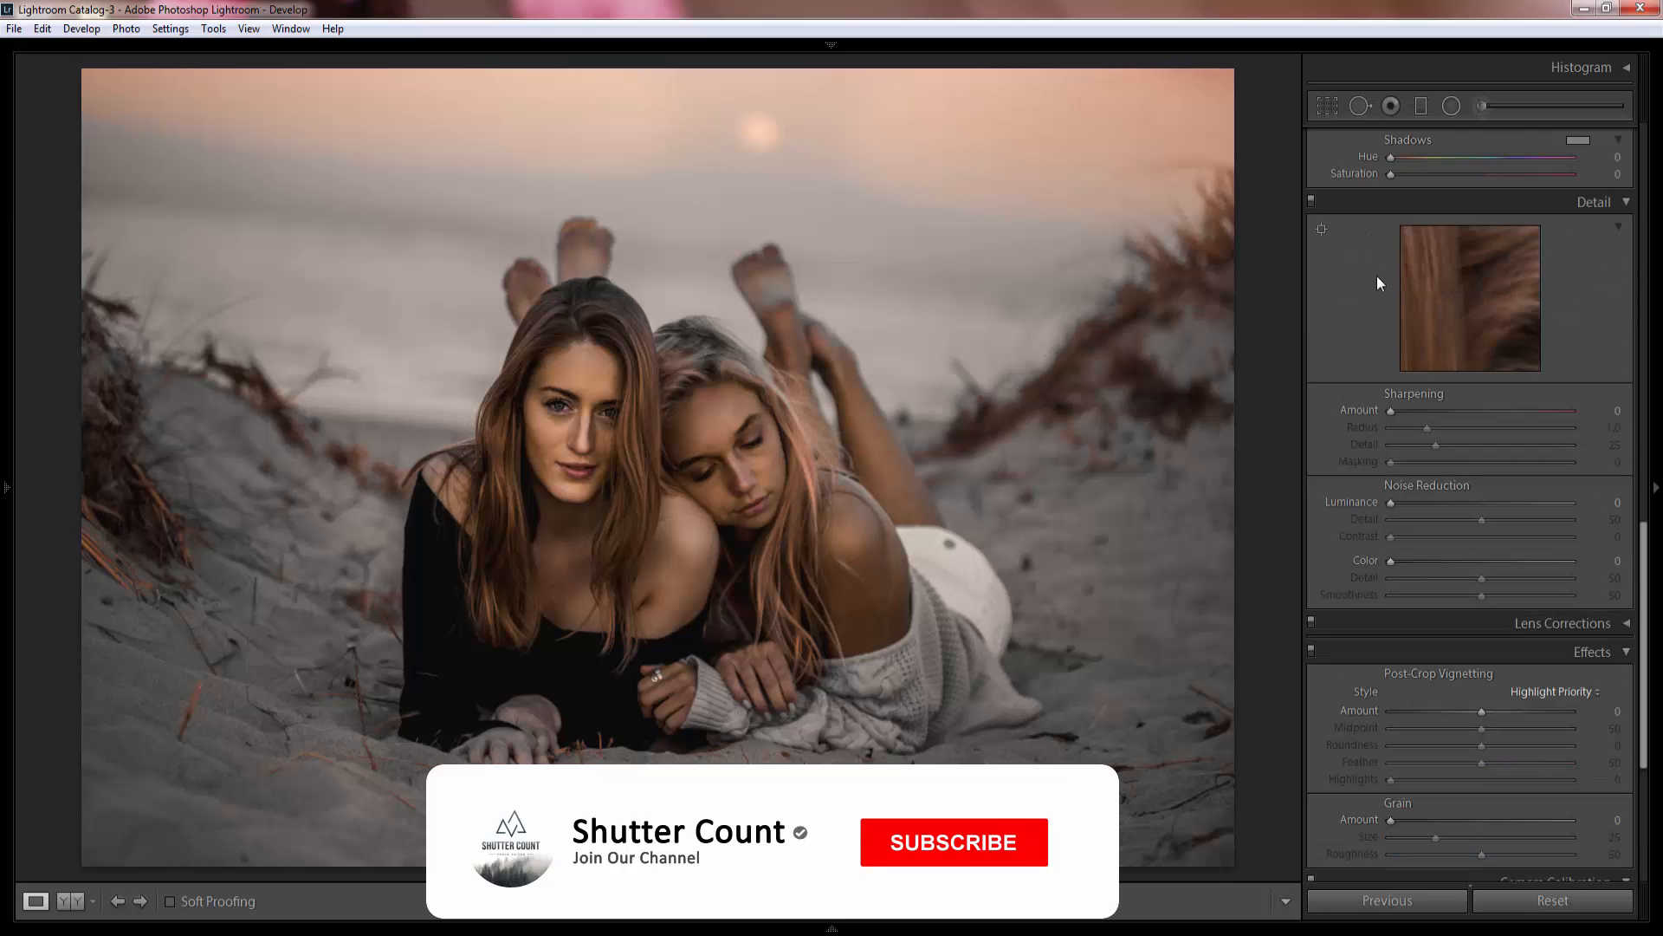
scroll(1375, 276, down, 12)
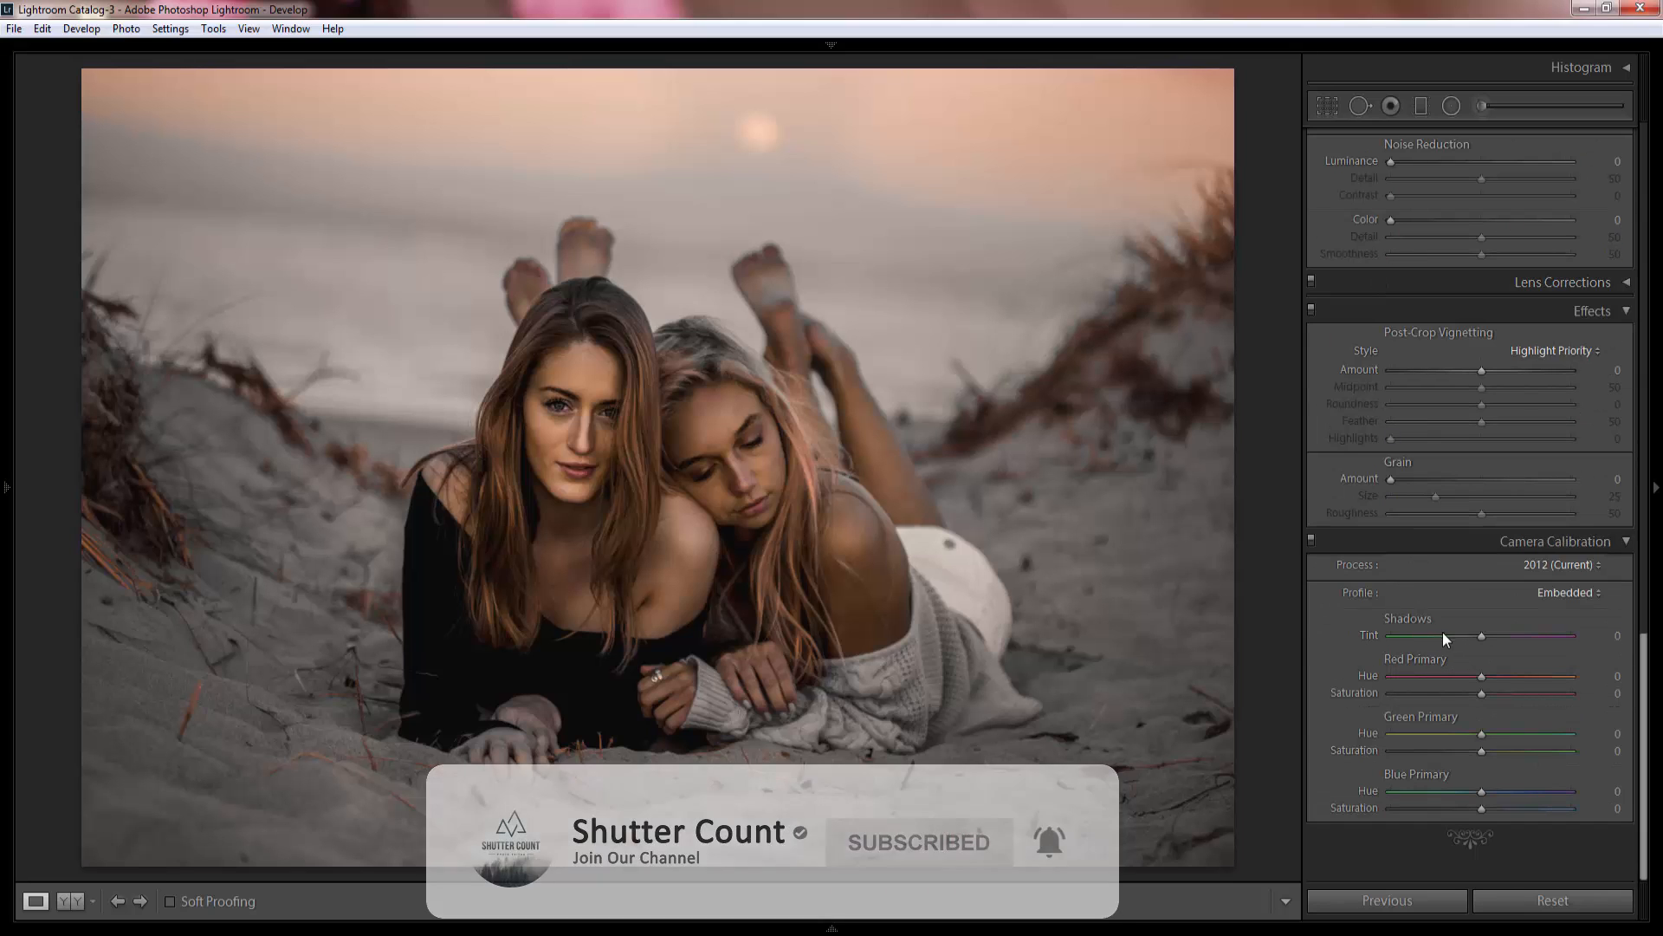
drag(1443, 635, 1348, 636)
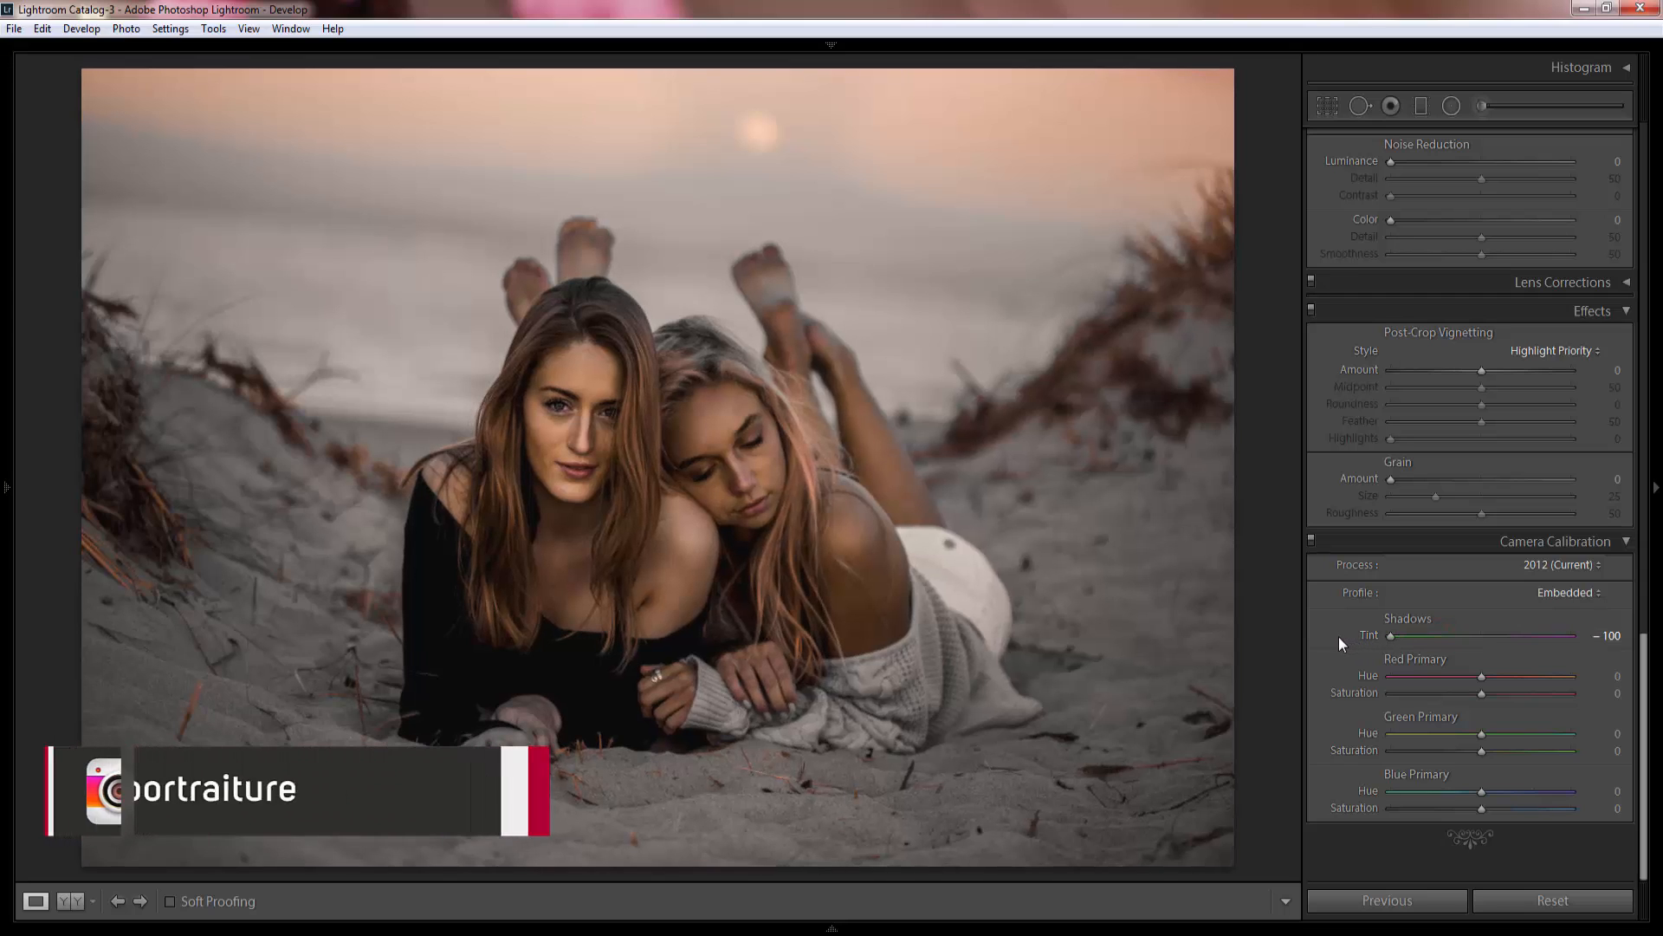
drag(1482, 693, 1470, 695)
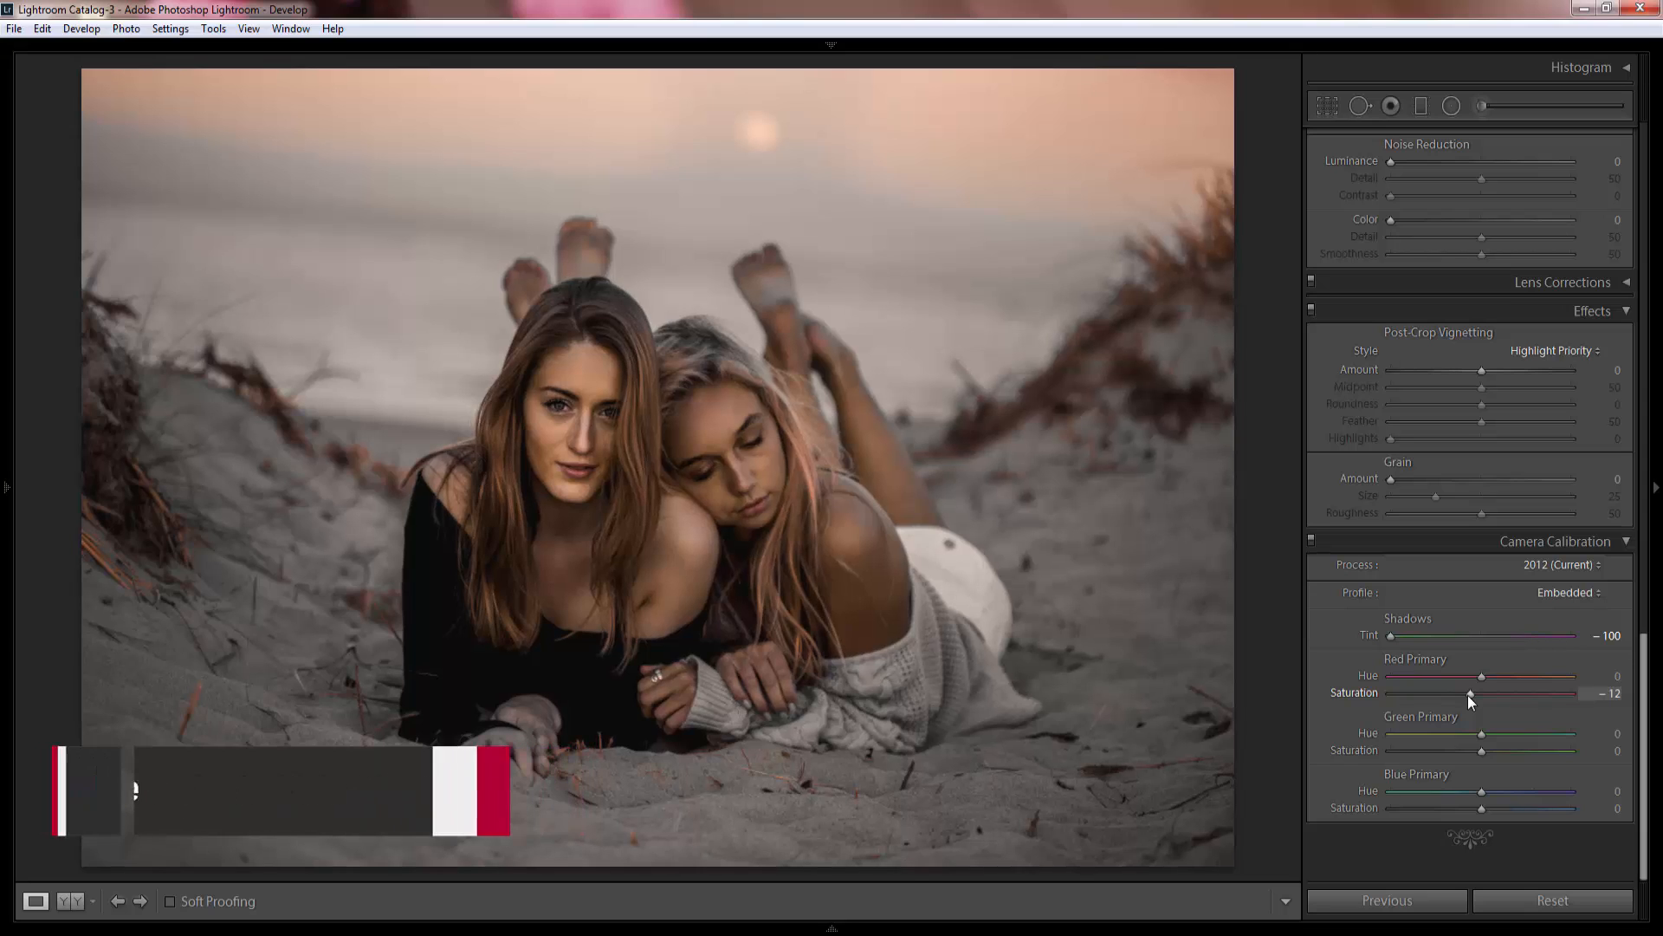
Set the Green Primary hue to +100 and saturation to −8, and raise the Blue Primary saturation.
drag(1481, 733, 1580, 733)
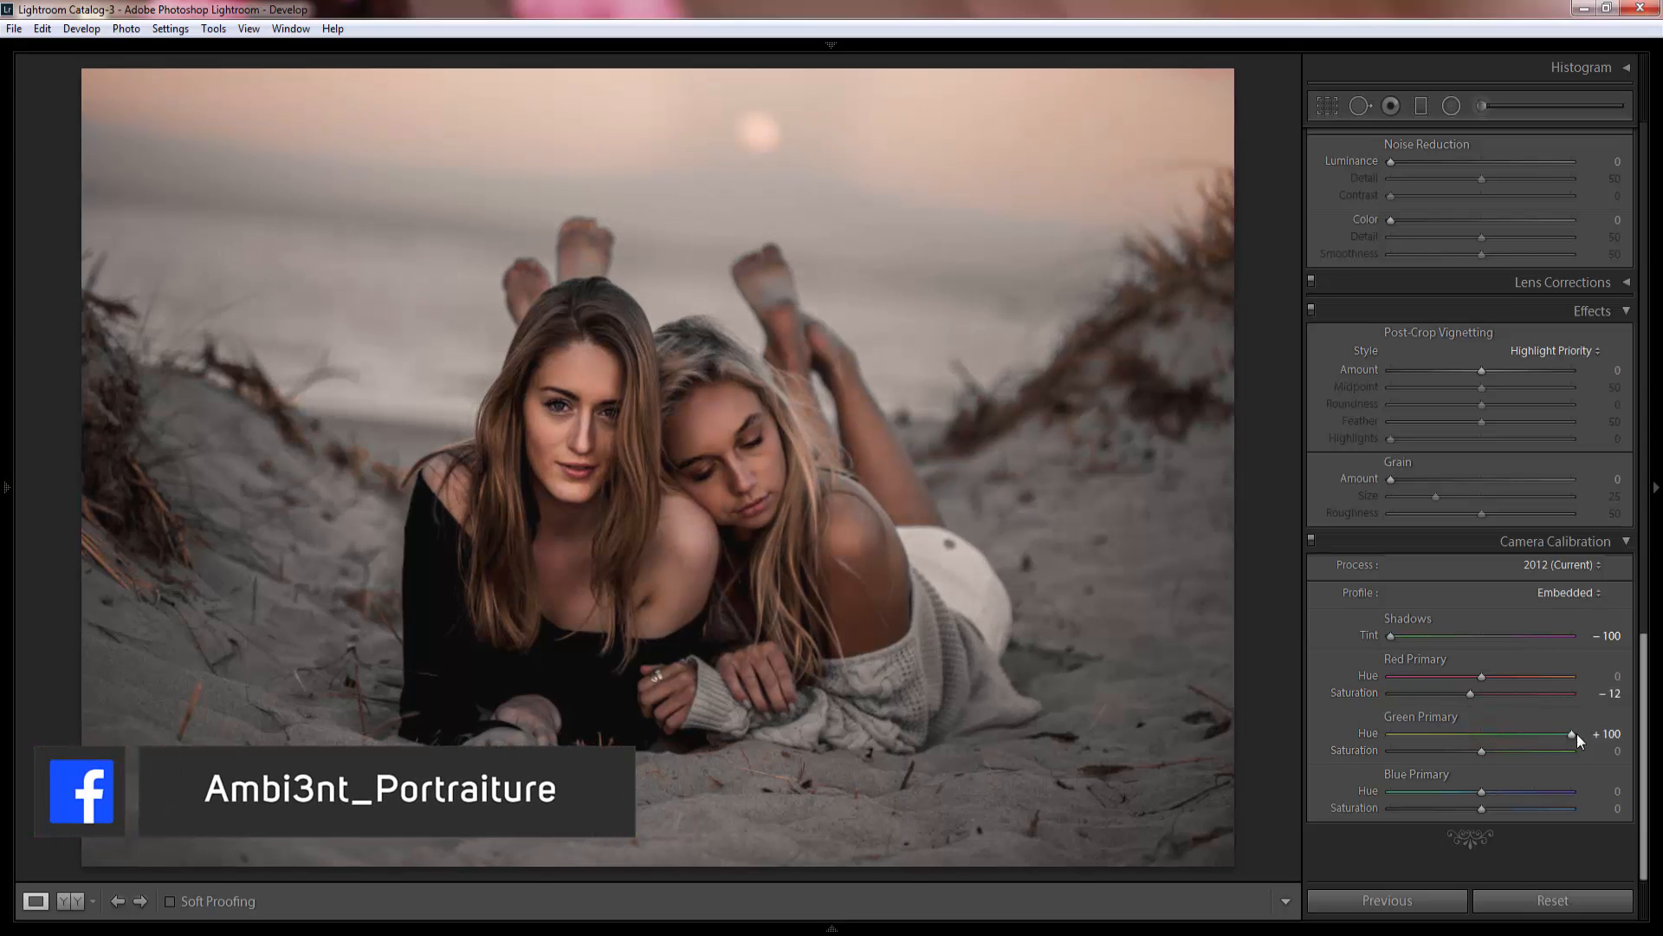
drag(1481, 750, 1468, 751)
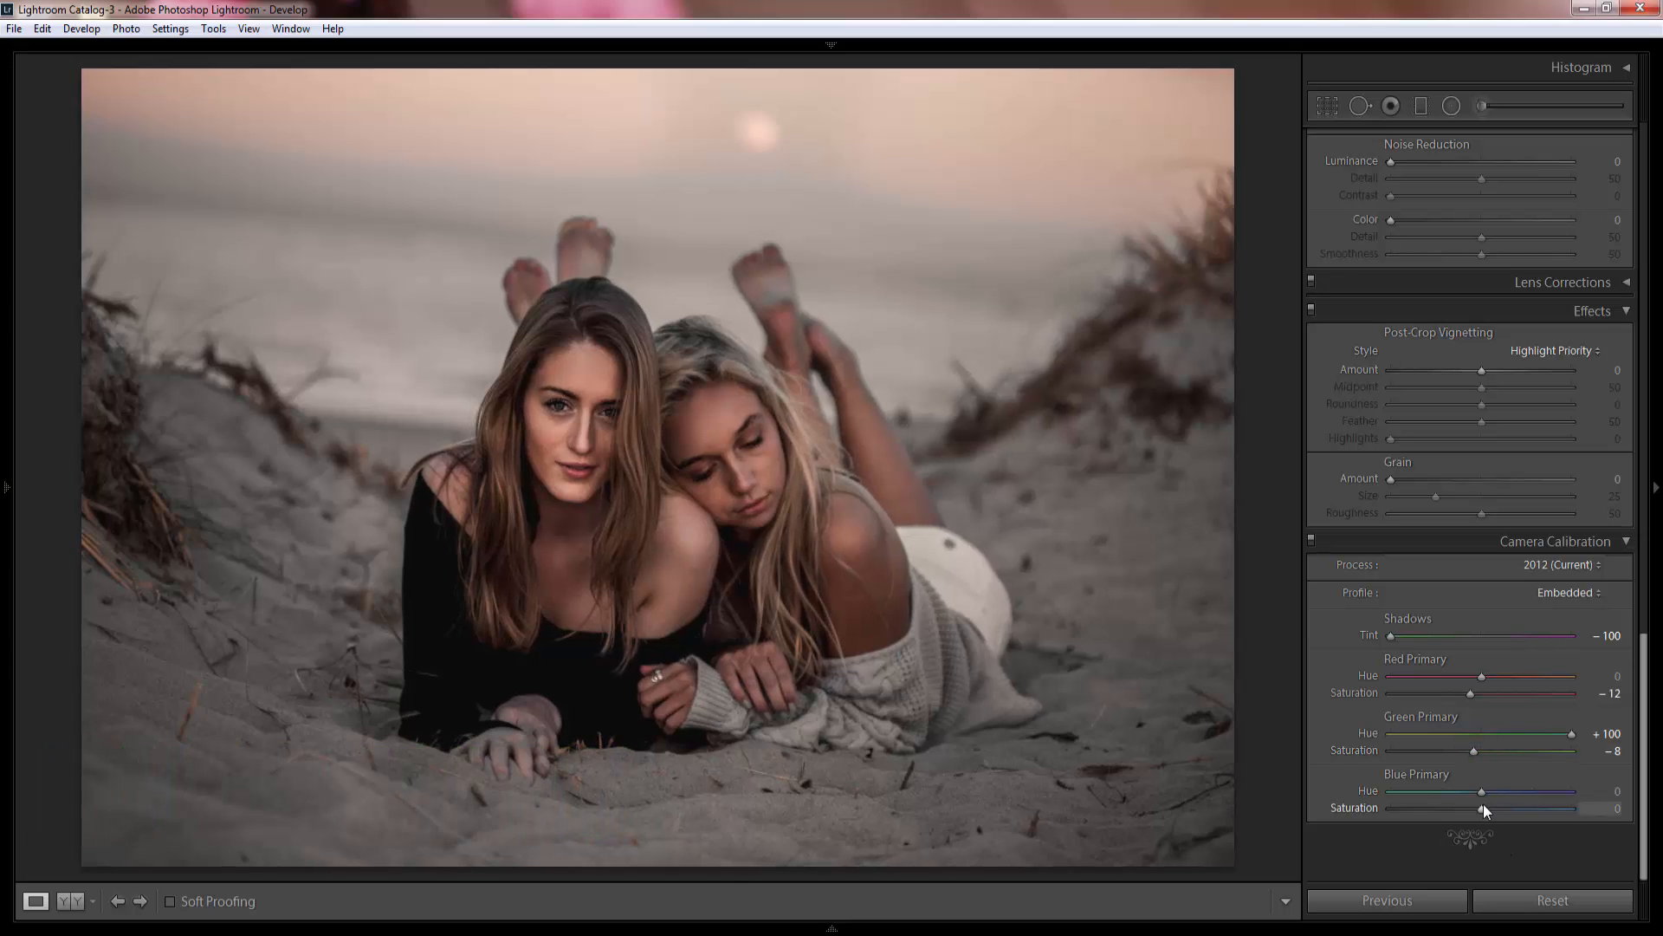
drag(1498, 809, 1505, 810)
scroll(1468, 596, up, 5)
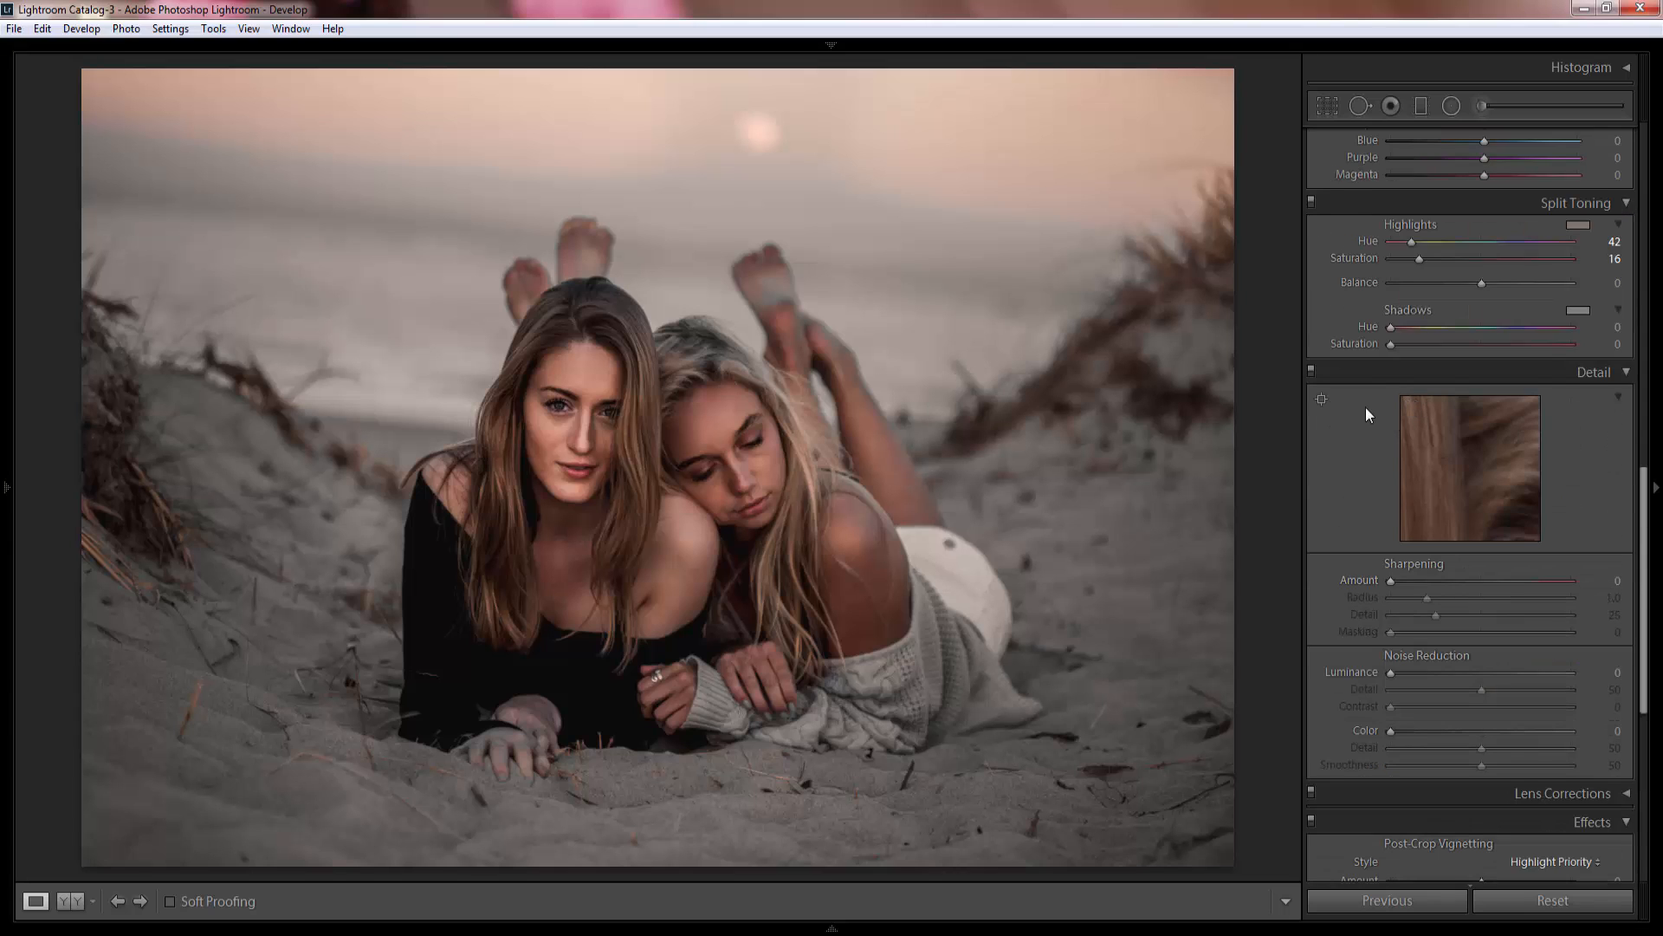
Raise the split toning highlights saturation to 19.
drag(1416, 258, 1423, 261)
scroll(1417, 506, up, 4)
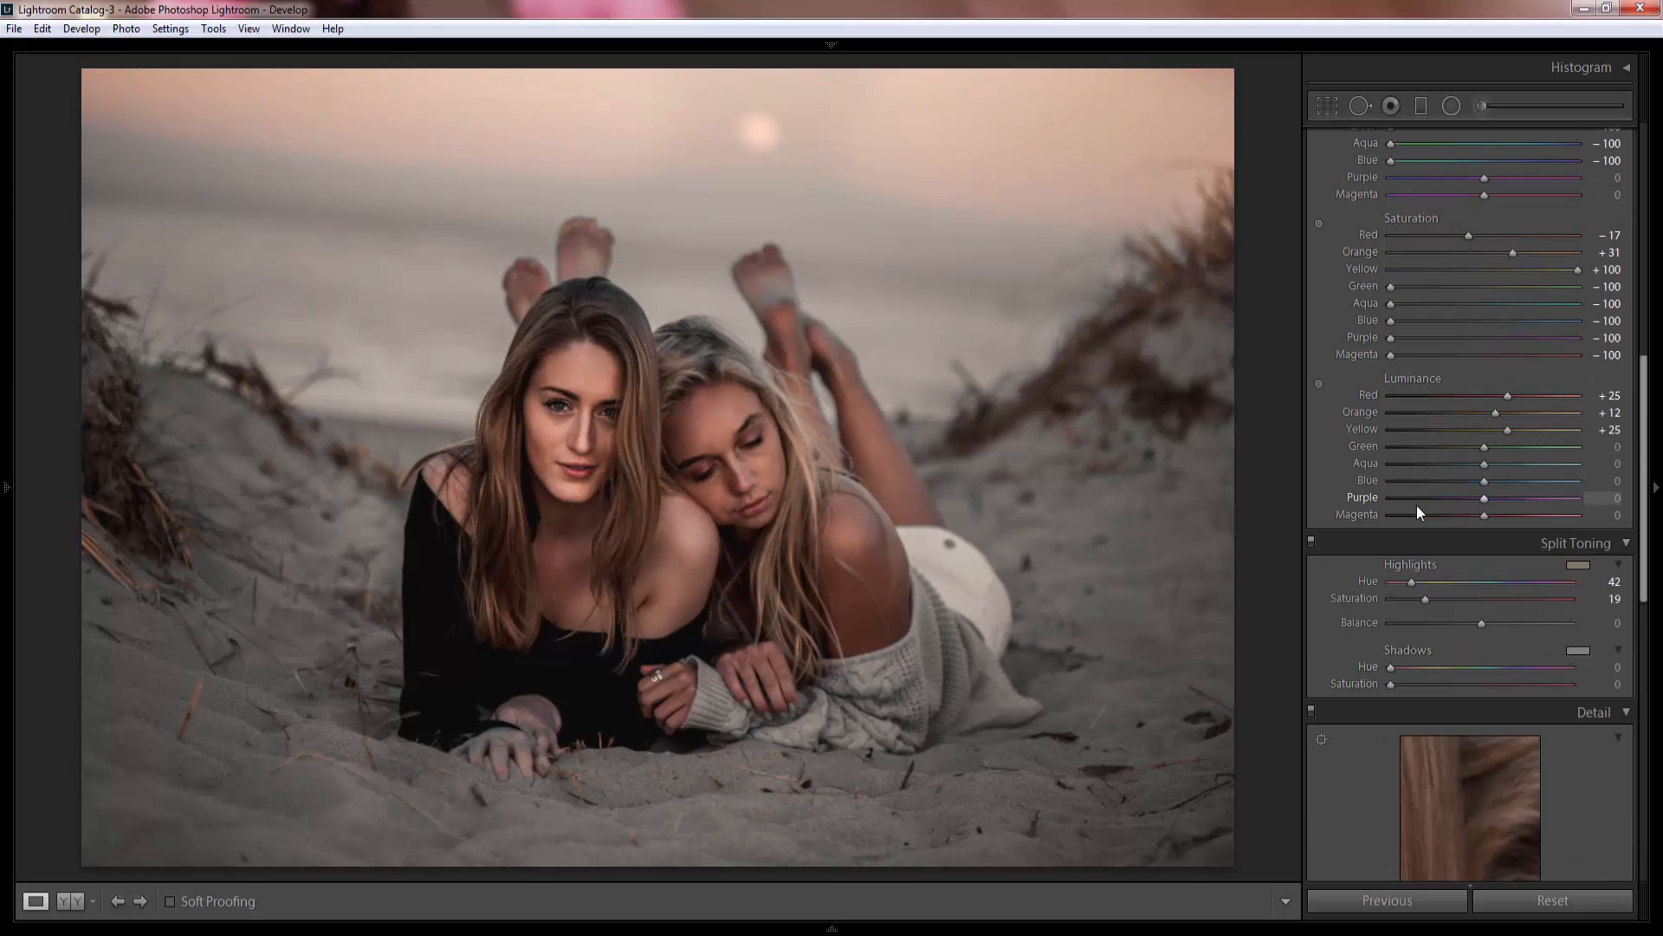
scroll(1416, 506, up, 6)
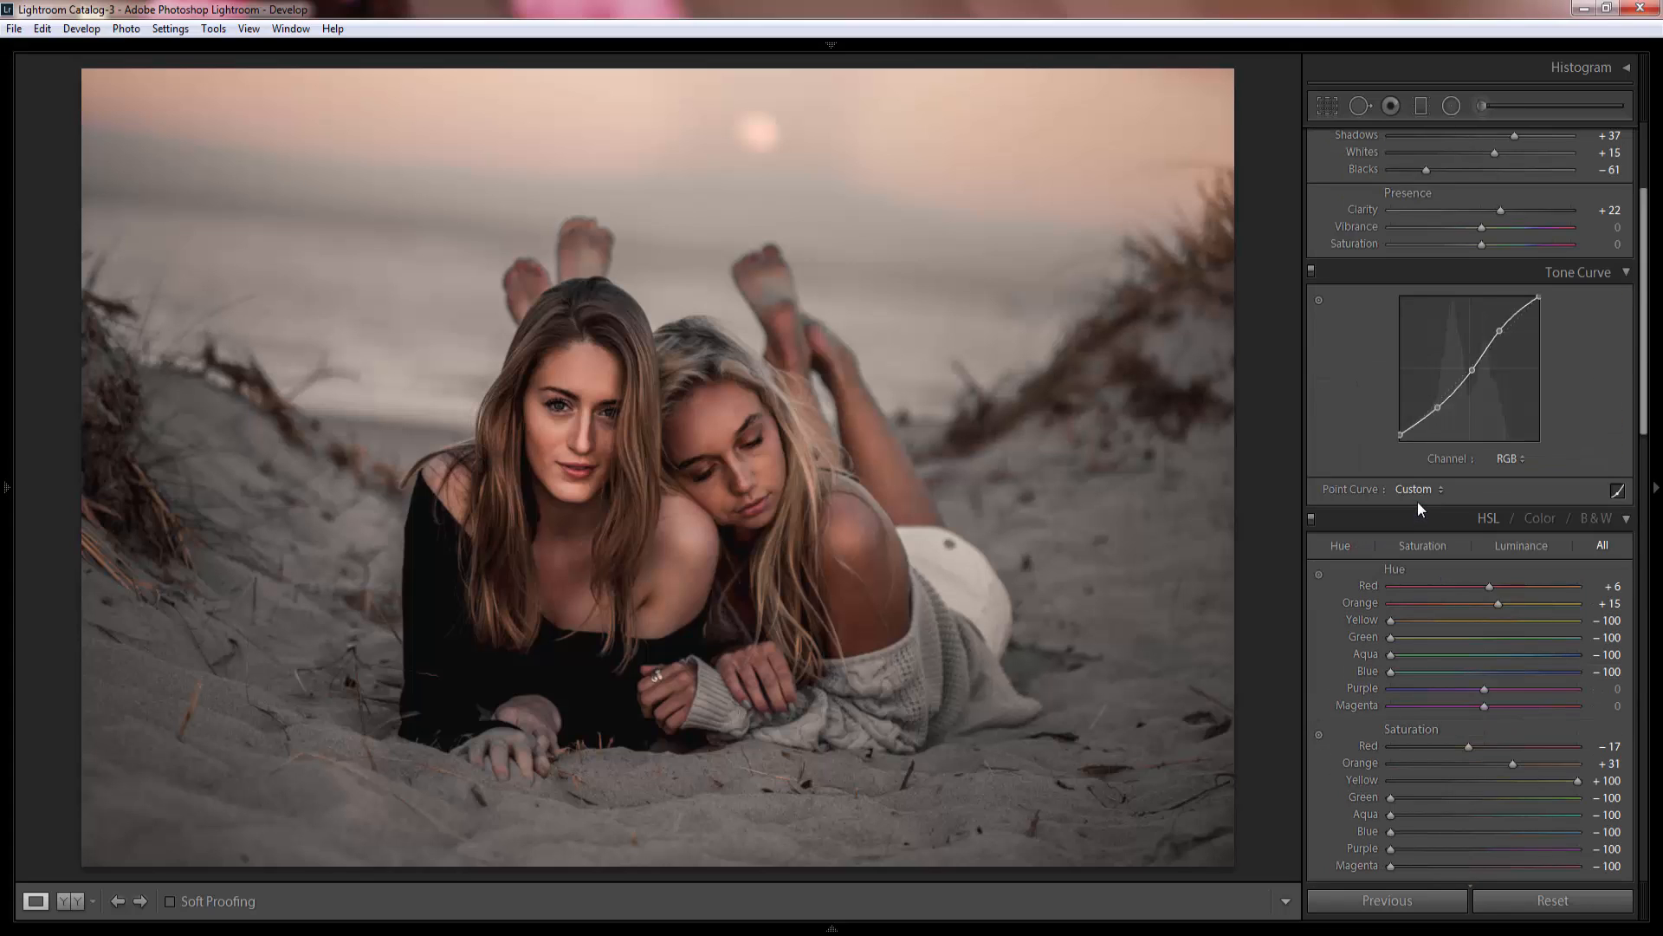
scroll(1417, 501, up, 3)
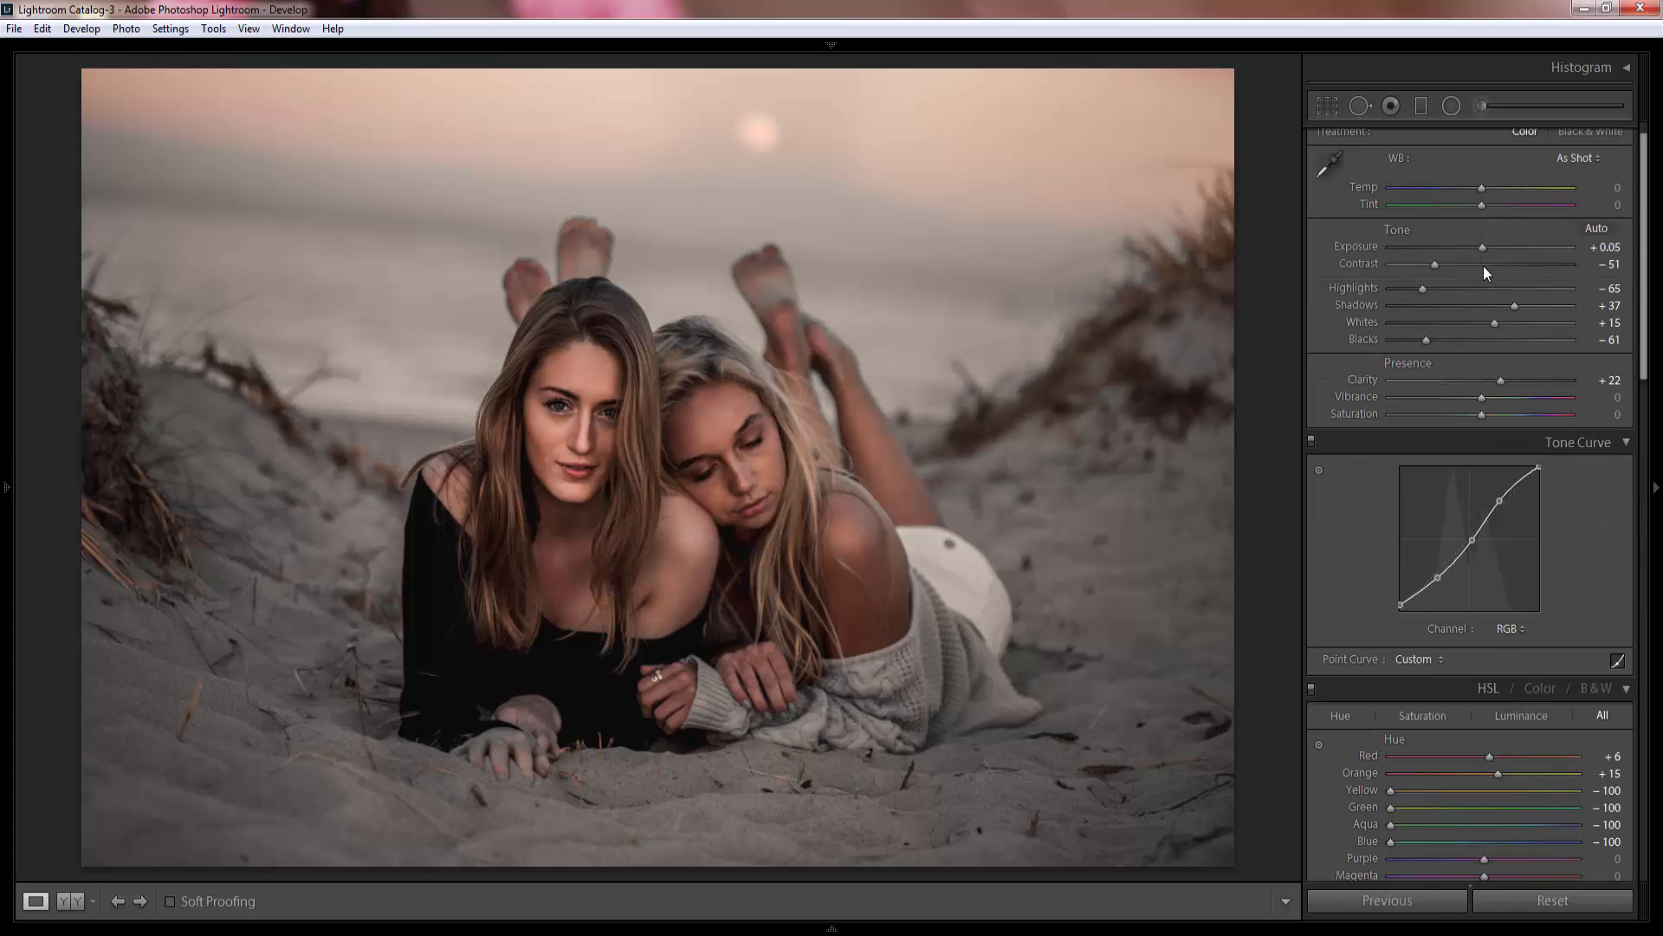
scroll(1484, 263, up, 1)
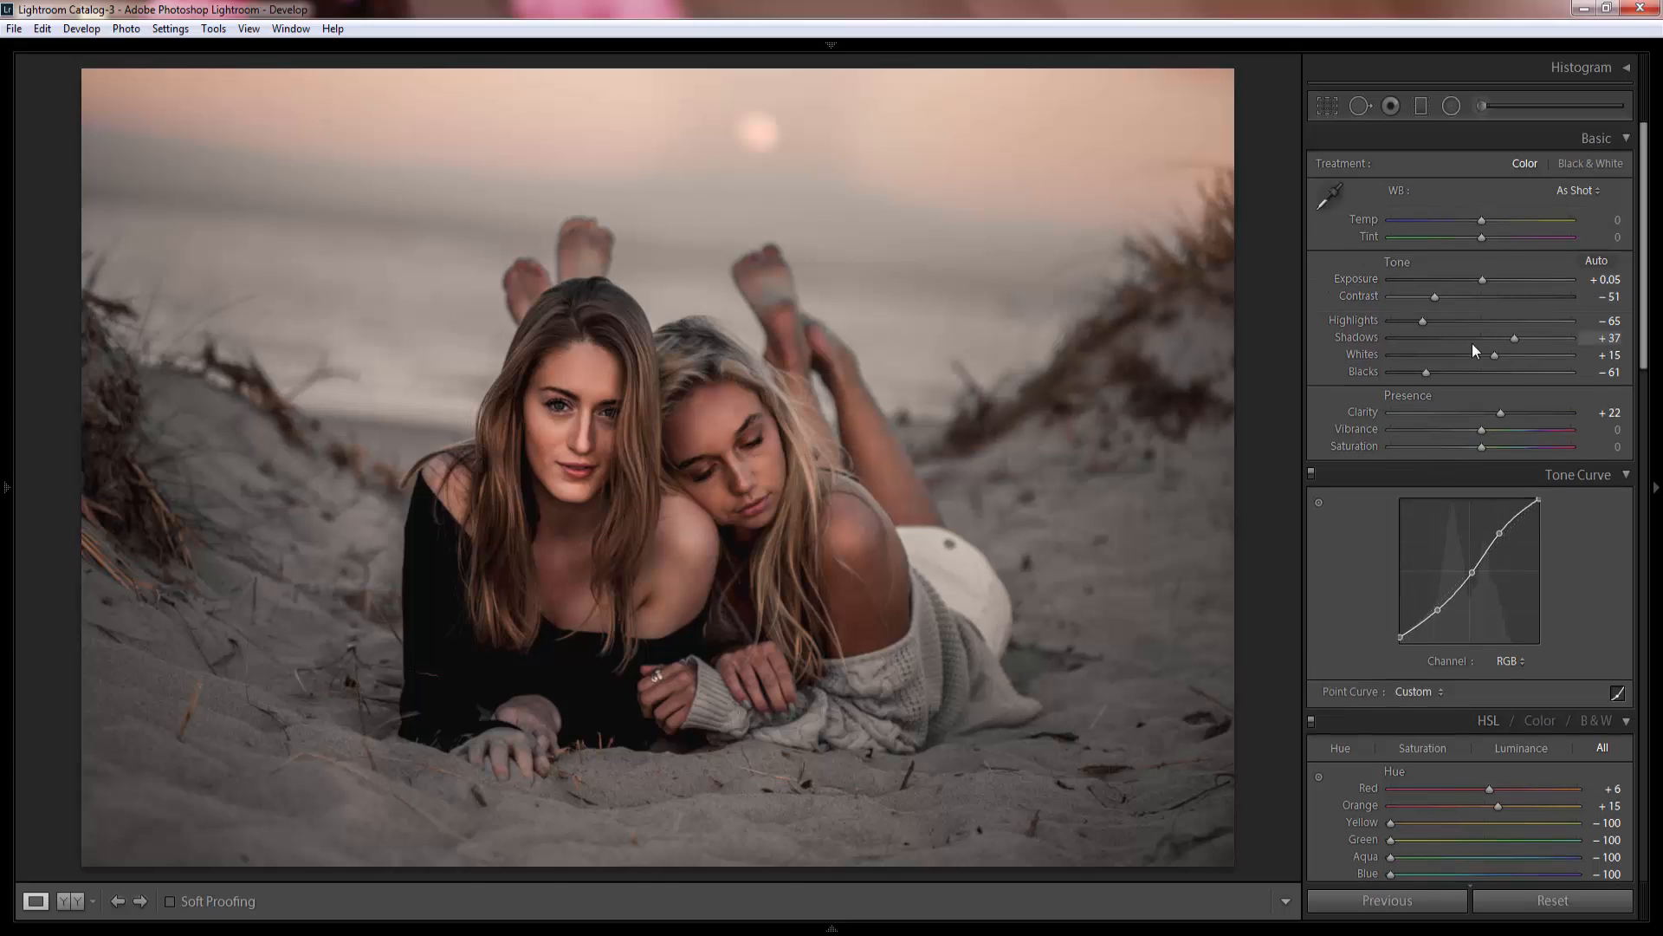
Add a graduated filter rising from the photo's lower edge over the sand, with exposure −0.53, contrast 10 and highlights −28.
click(1421, 105)
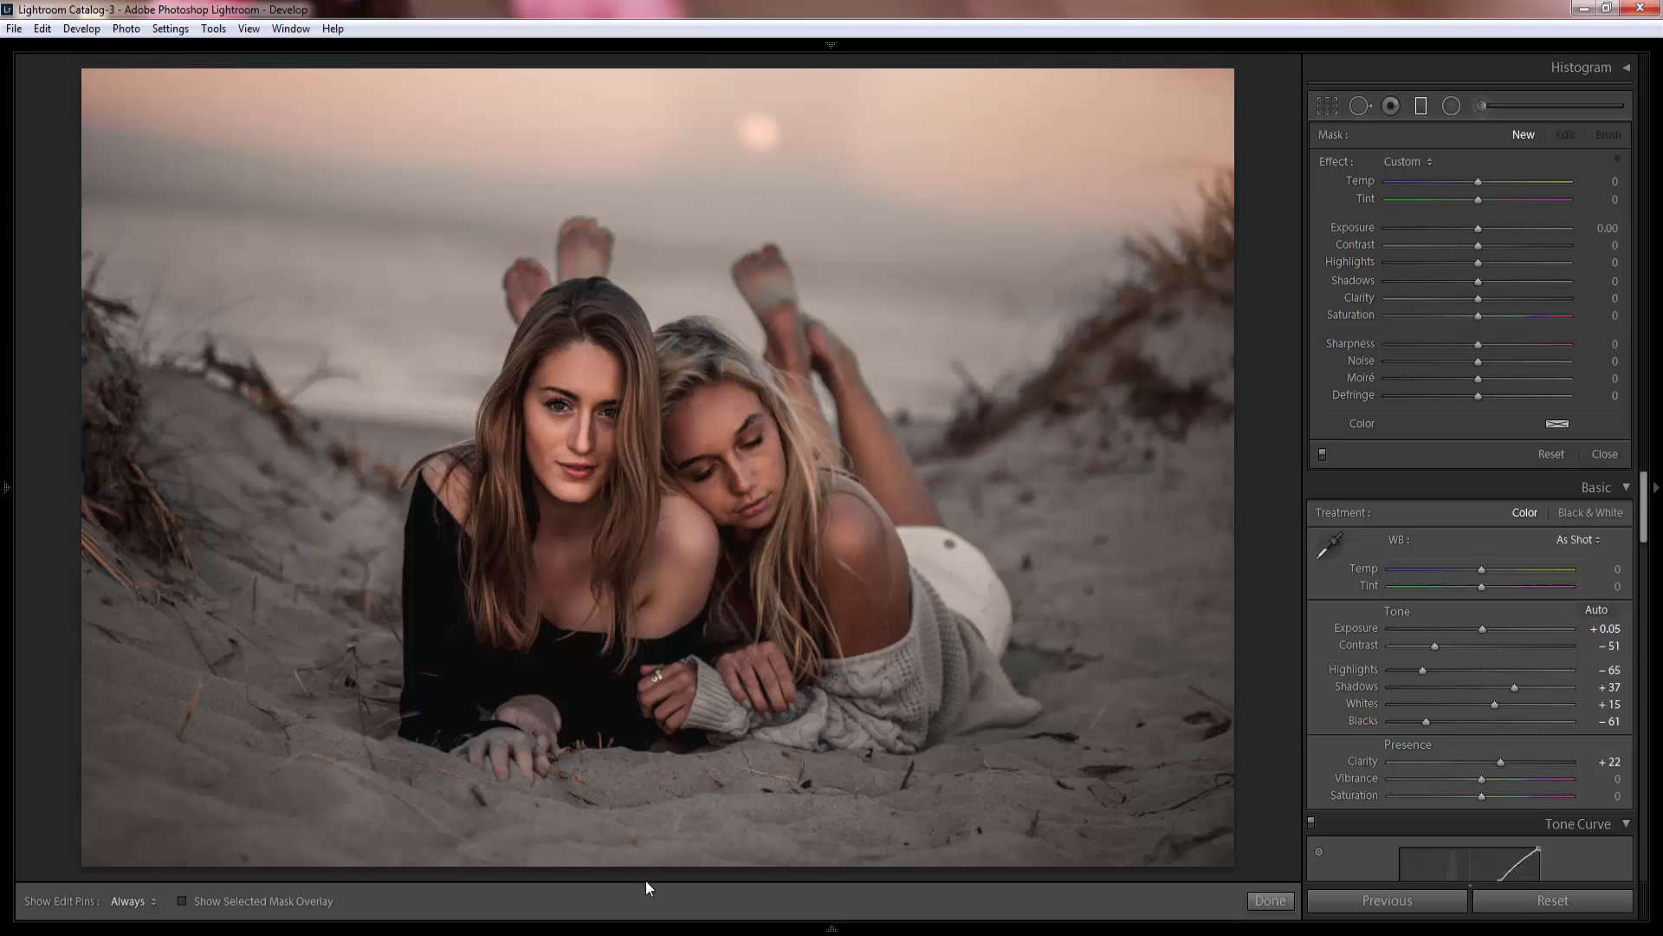
drag(652, 882, 636, 650)
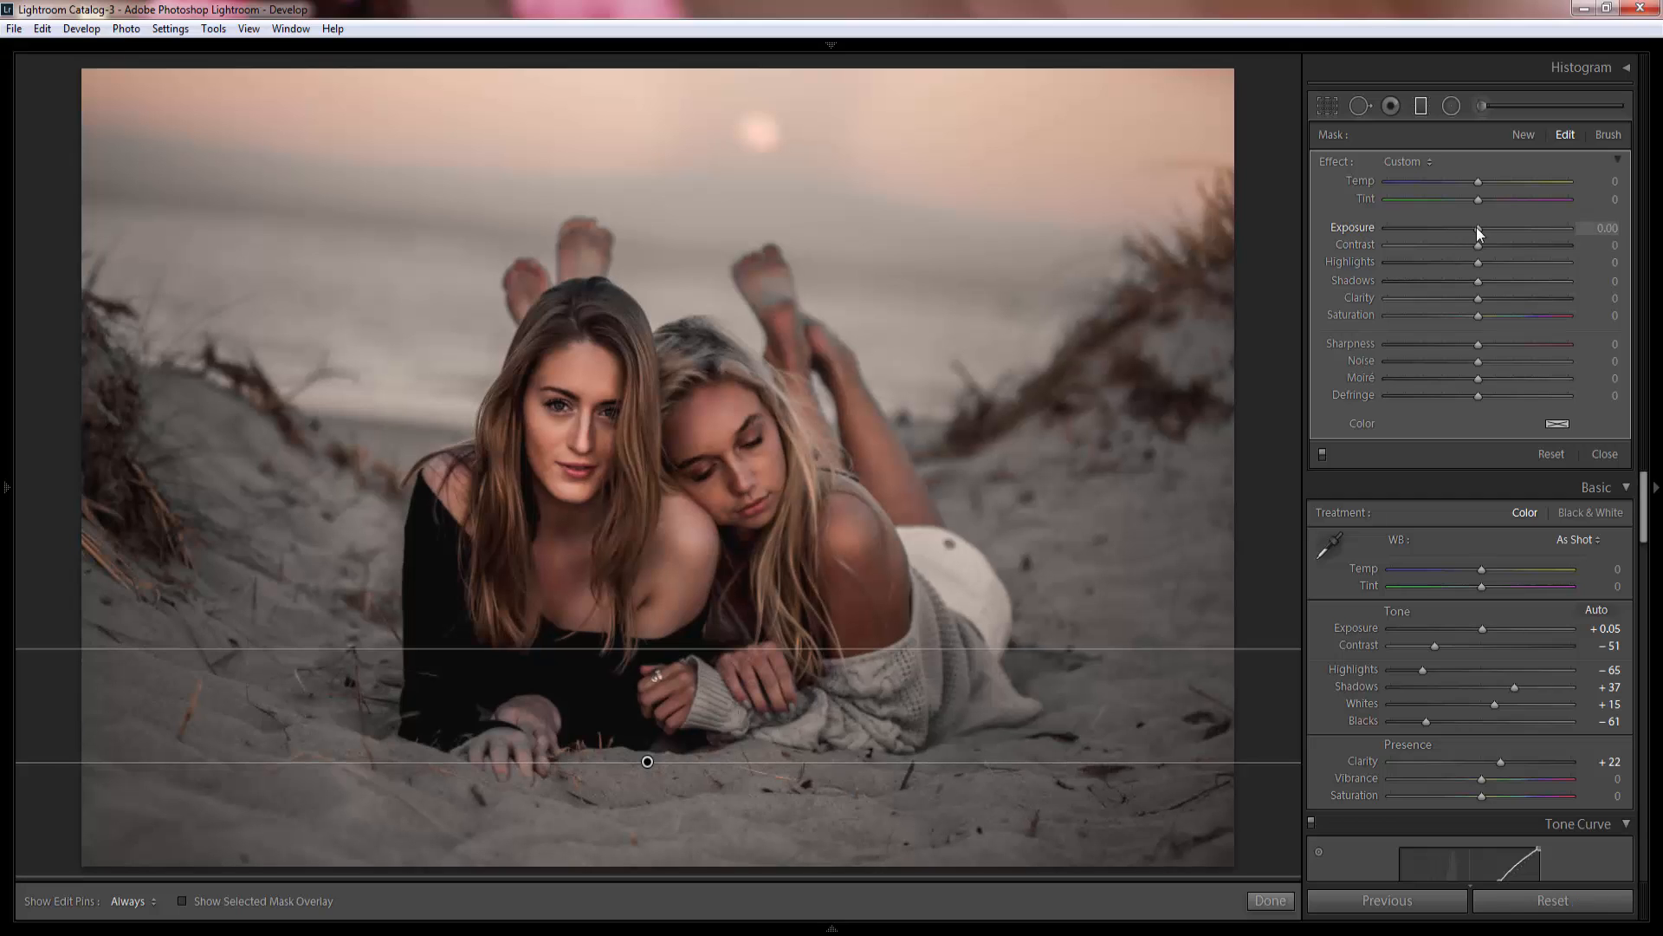
drag(1476, 227, 1454, 262)
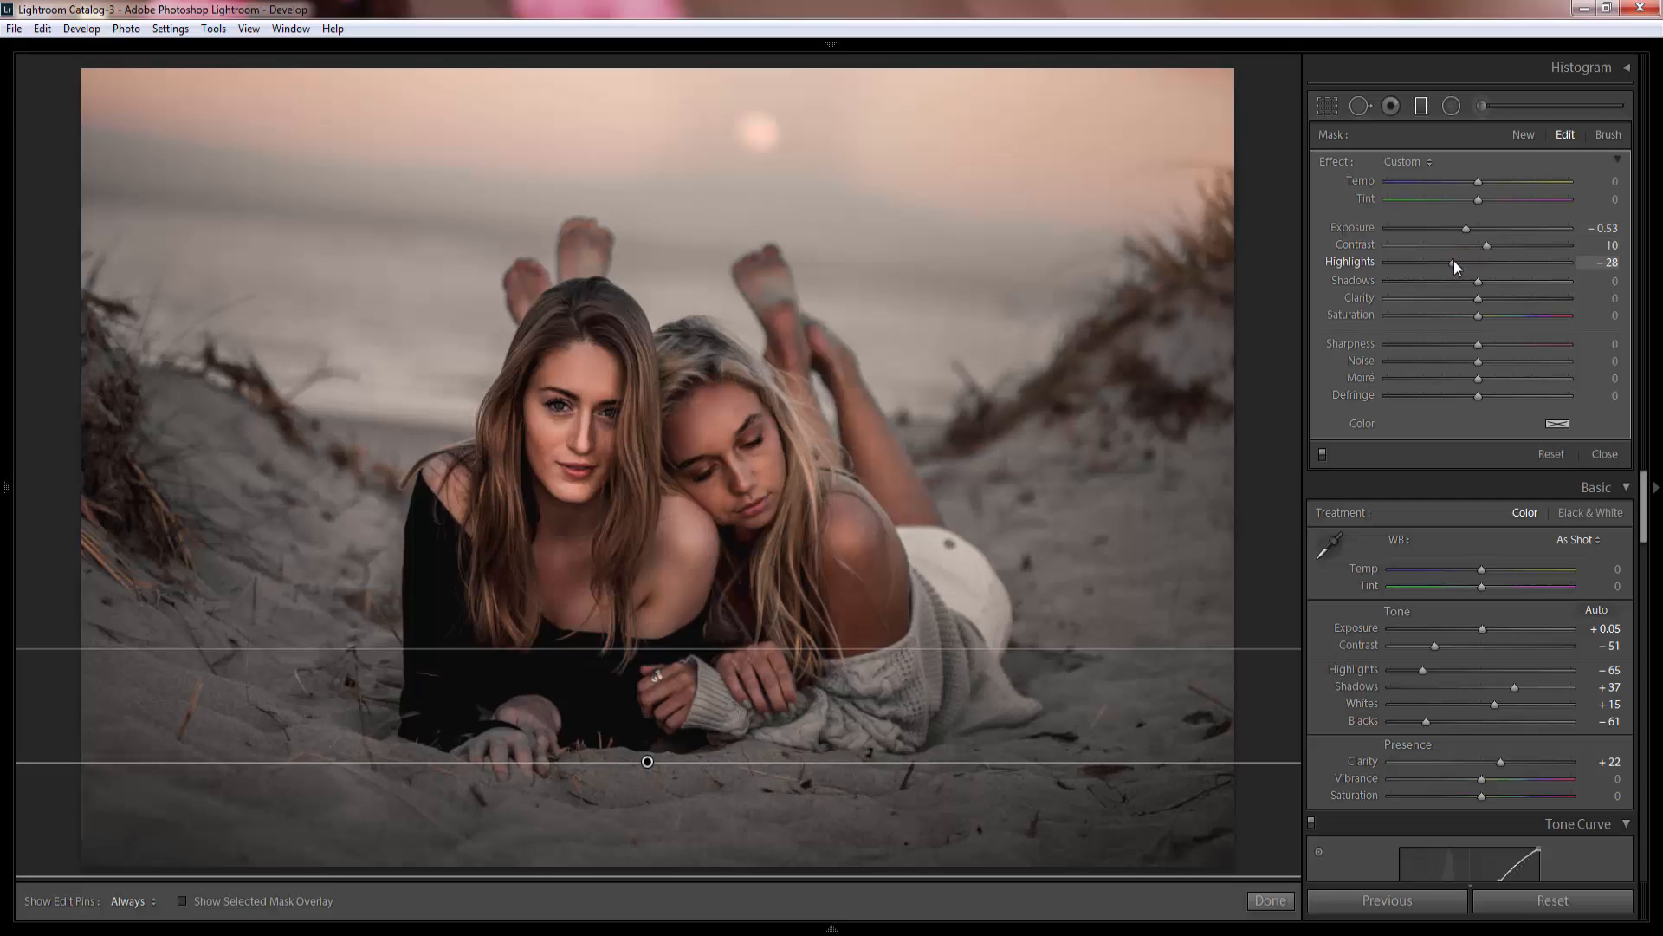
Draw a large radial filter, center it between the two women's faces and enlarge it to surround their upper bodies.
click(1455, 110)
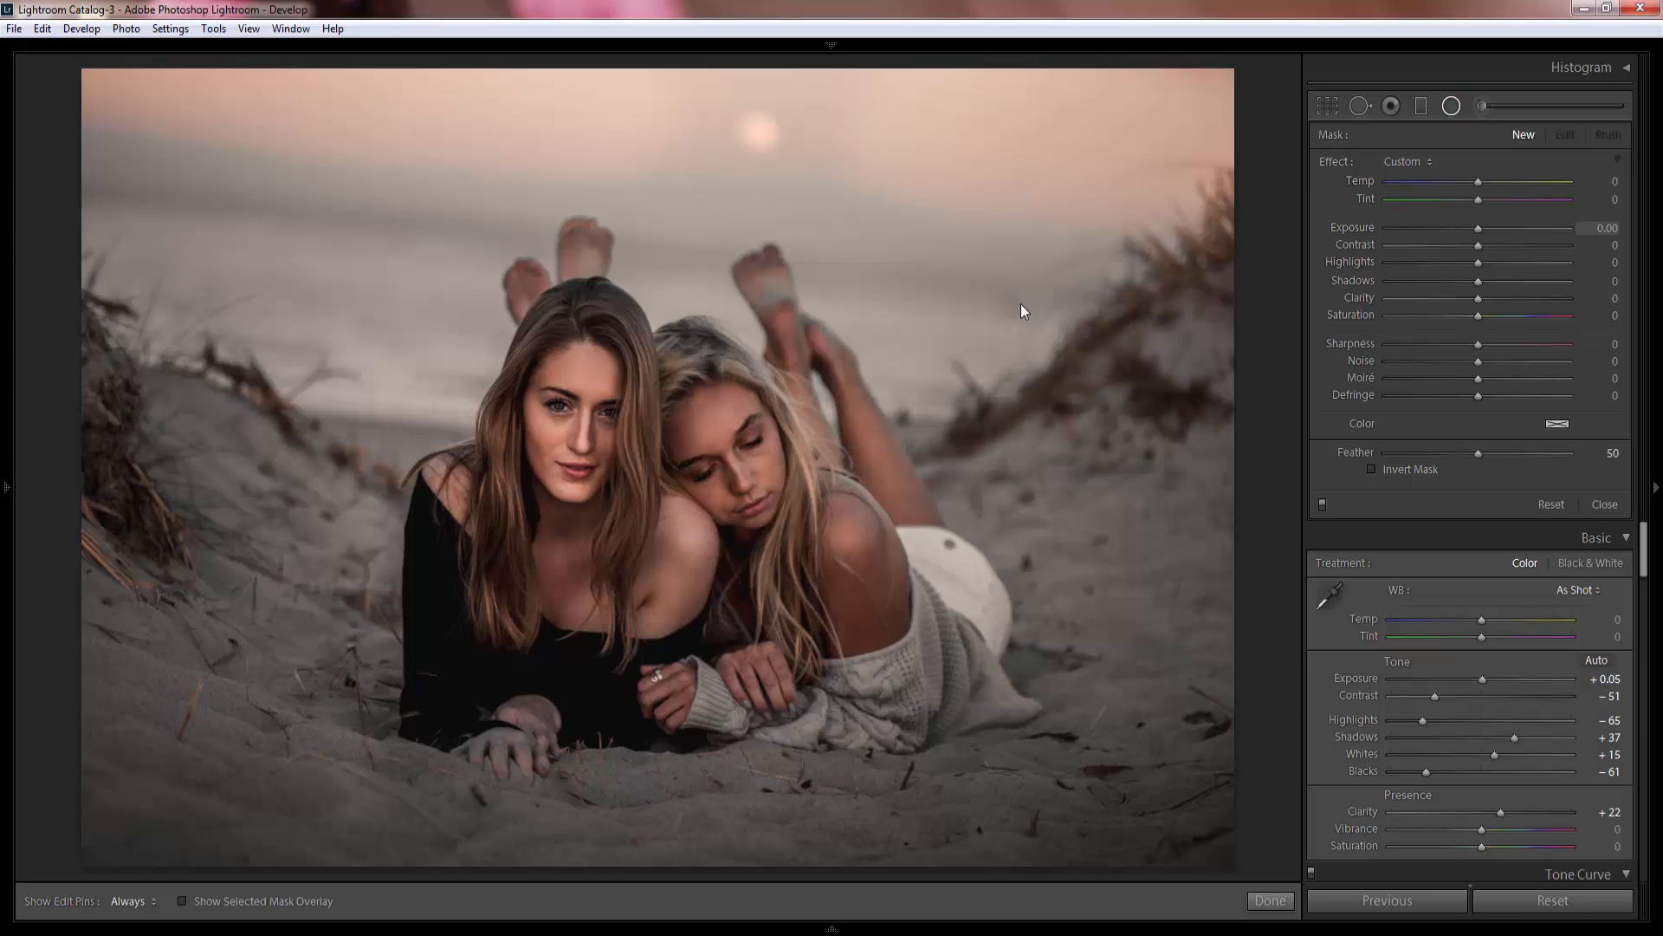
drag(544, 322, 873, 580)
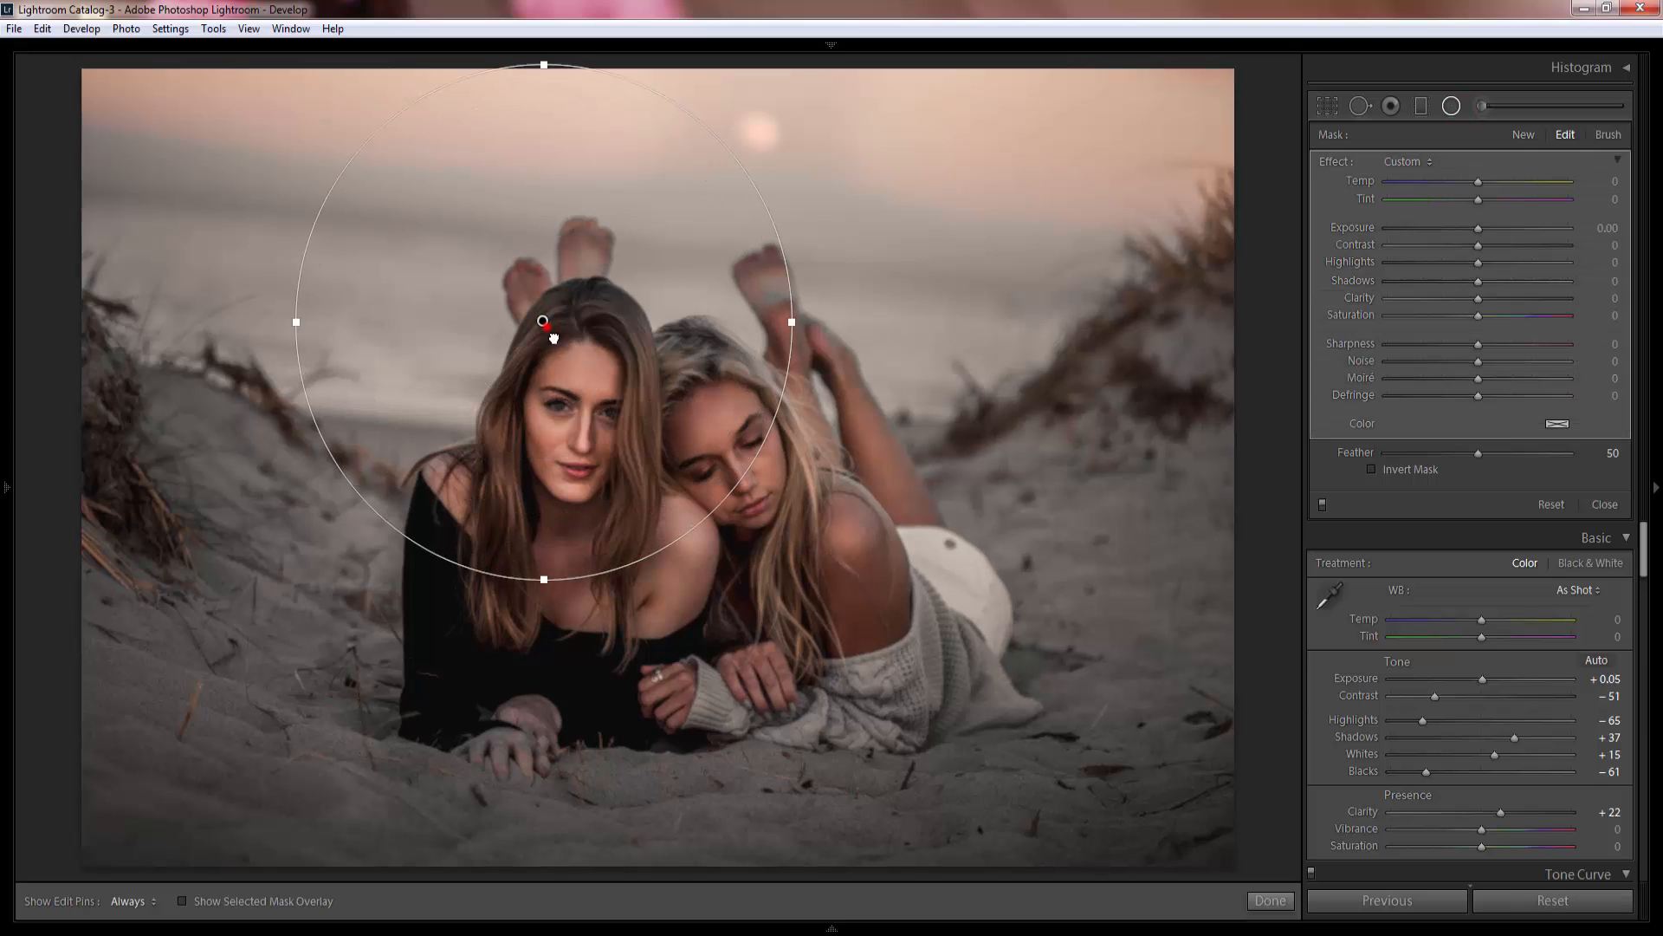
drag(546, 343, 631, 449)
drag(382, 452, 342, 452)
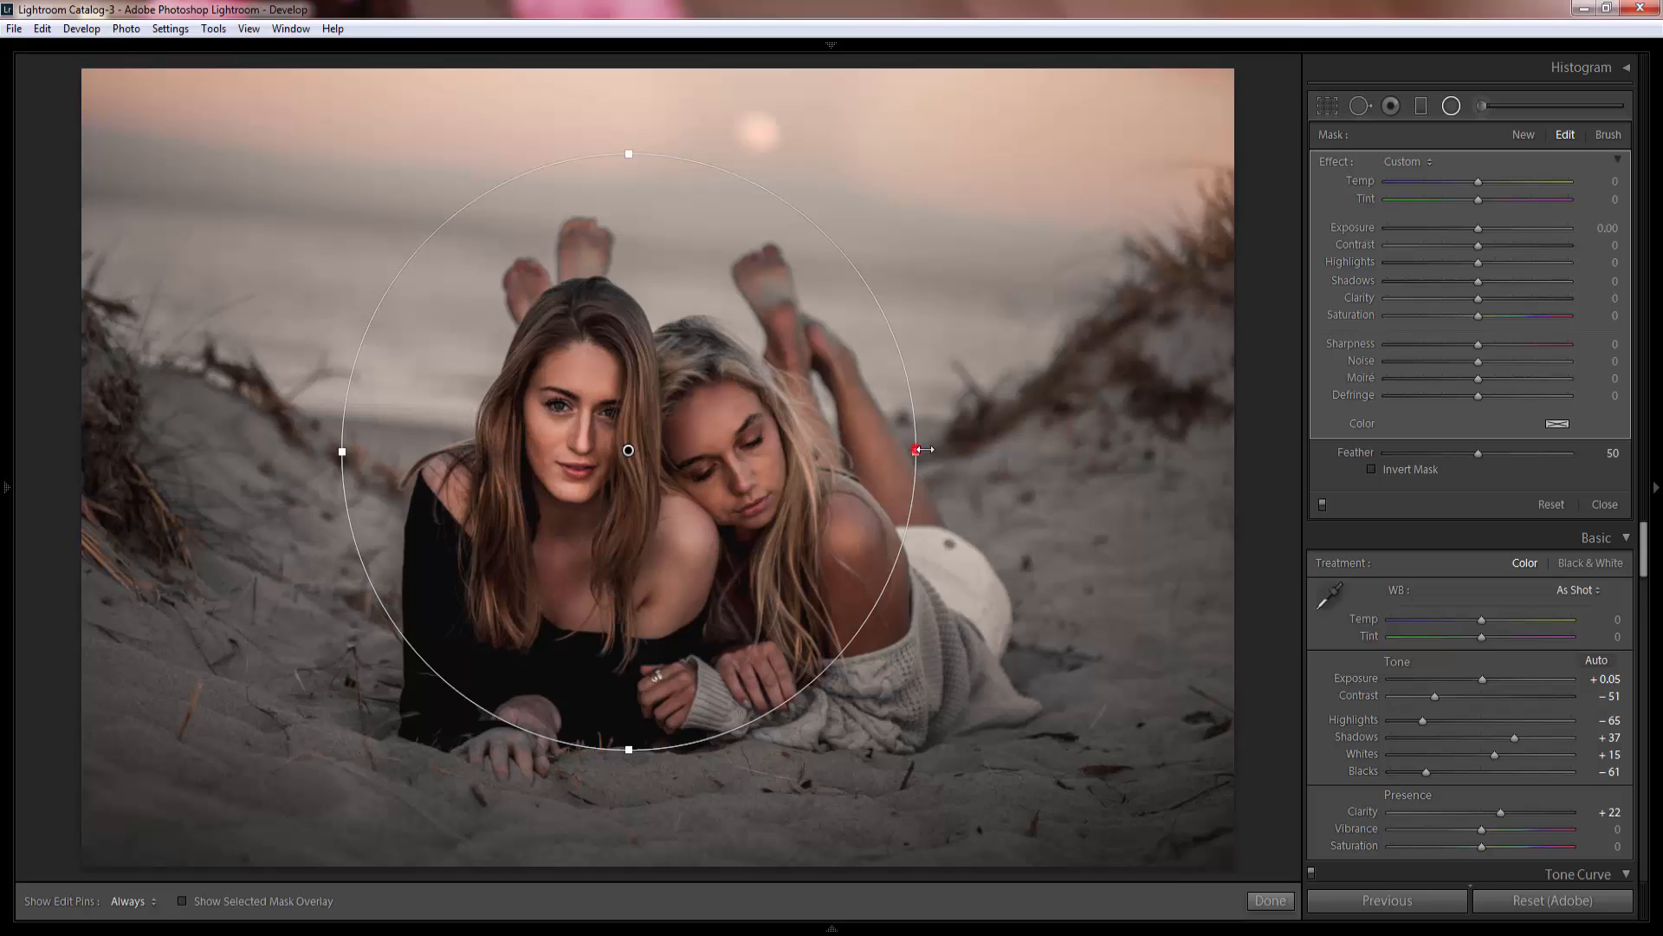
drag(916, 451, 938, 451)
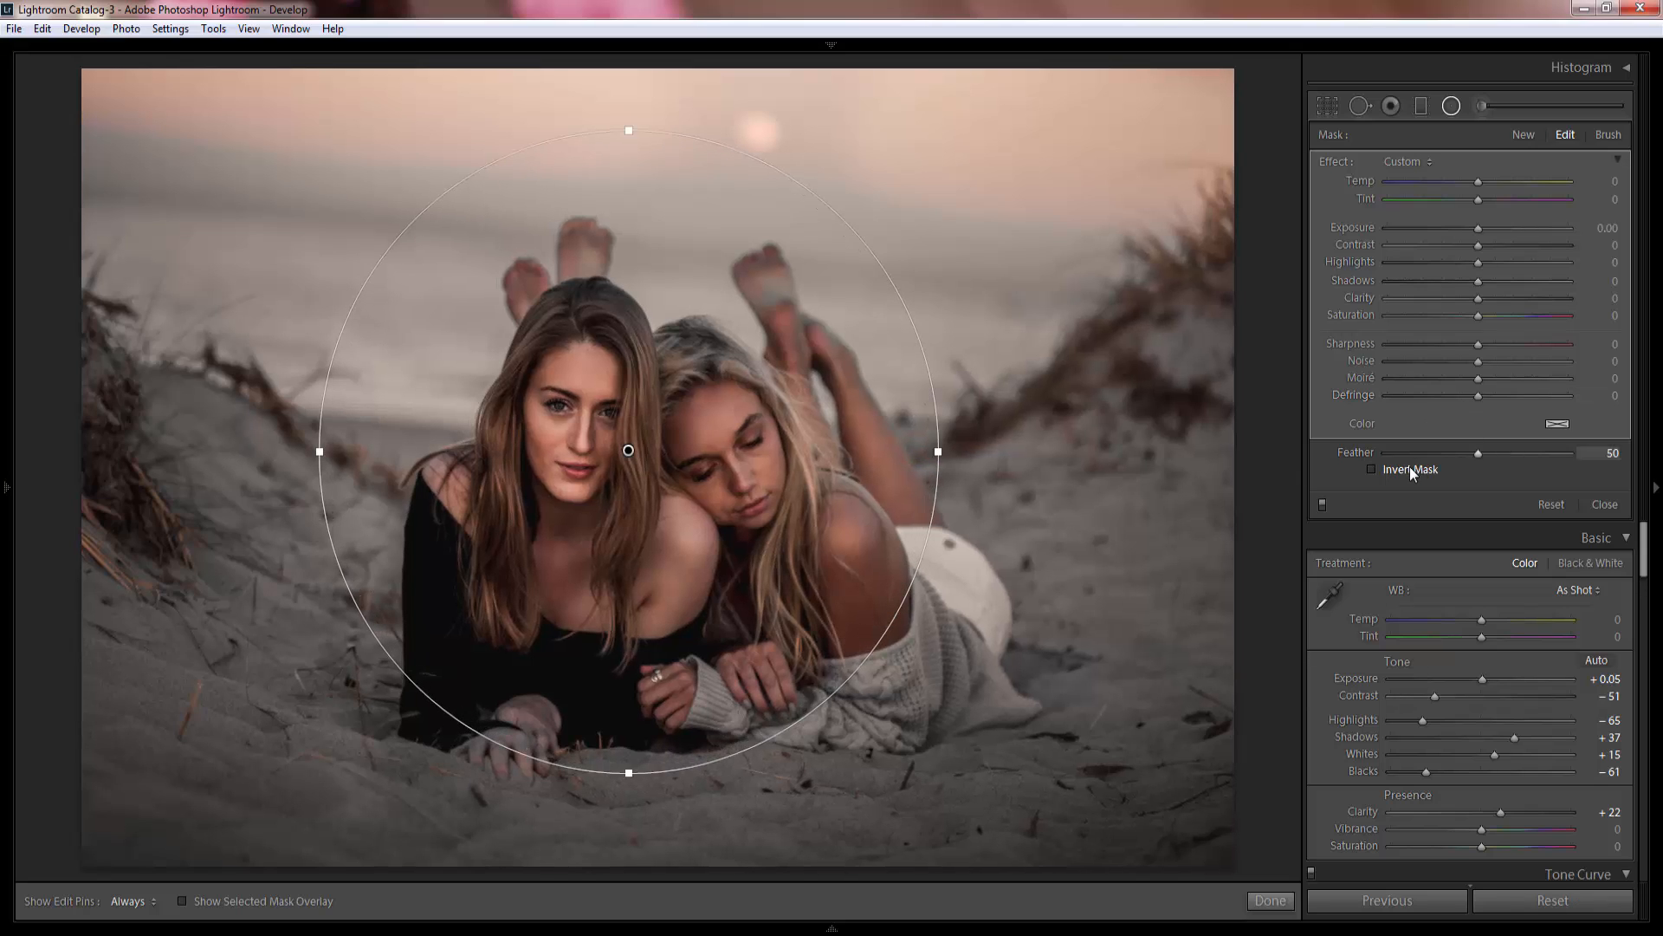
Darken the area outside the radial filter with exposure −0.76, contrast −18, highlights −14 and shadows −15.
drag(1483, 227, 1459, 241)
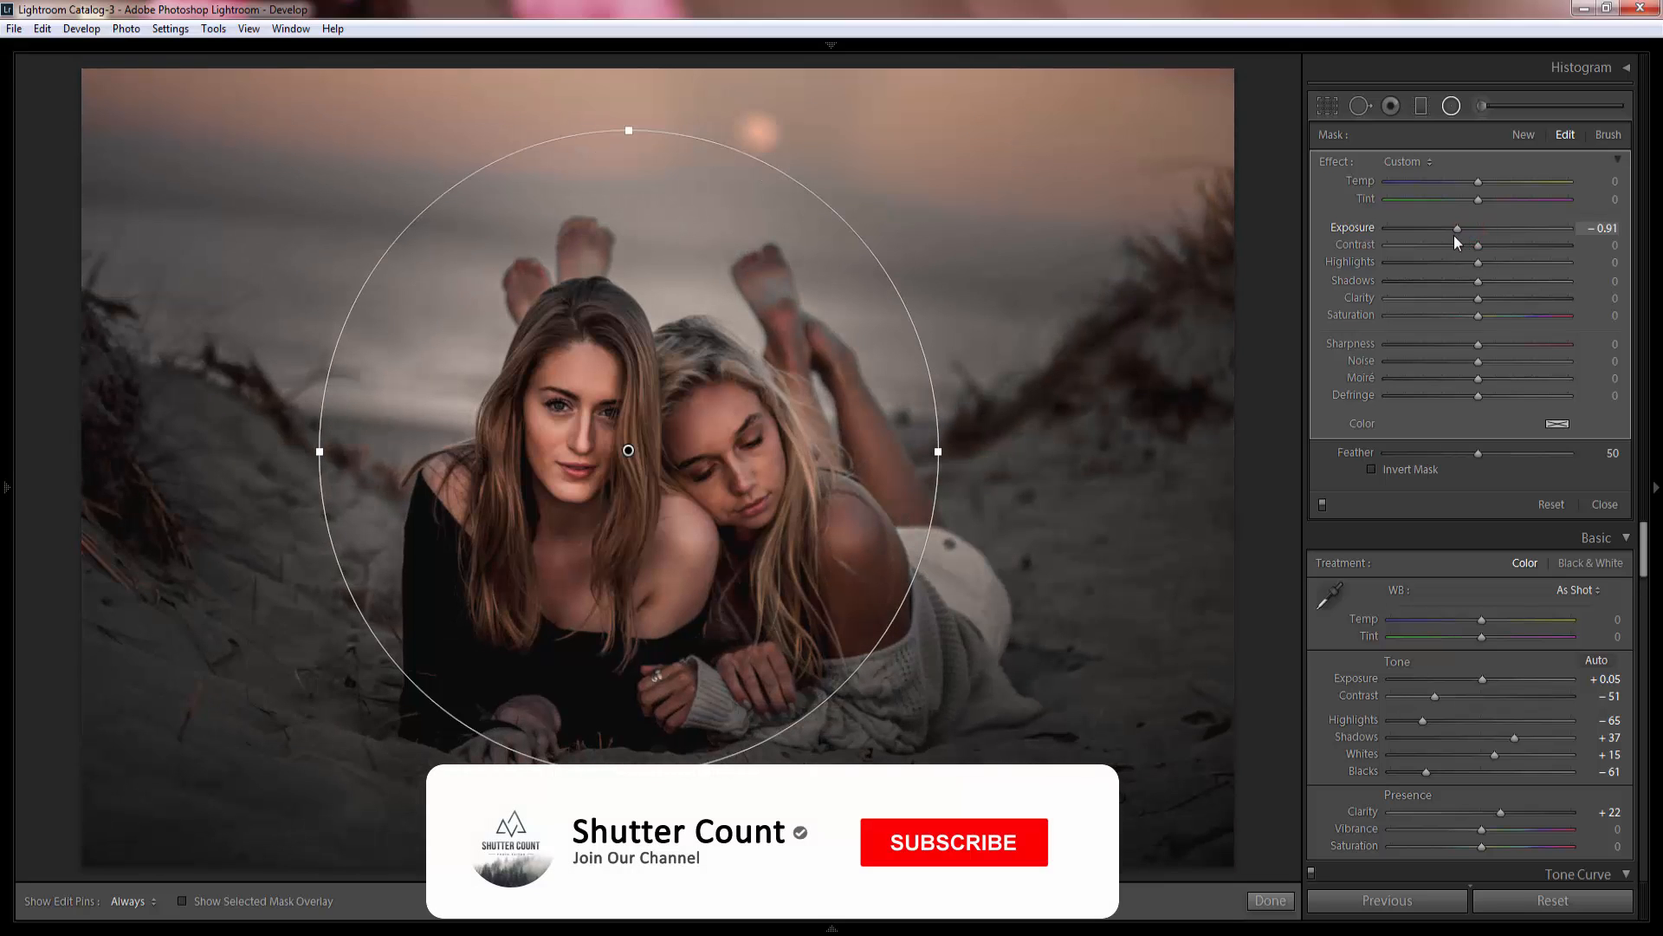
drag(1470, 246, 1460, 284)
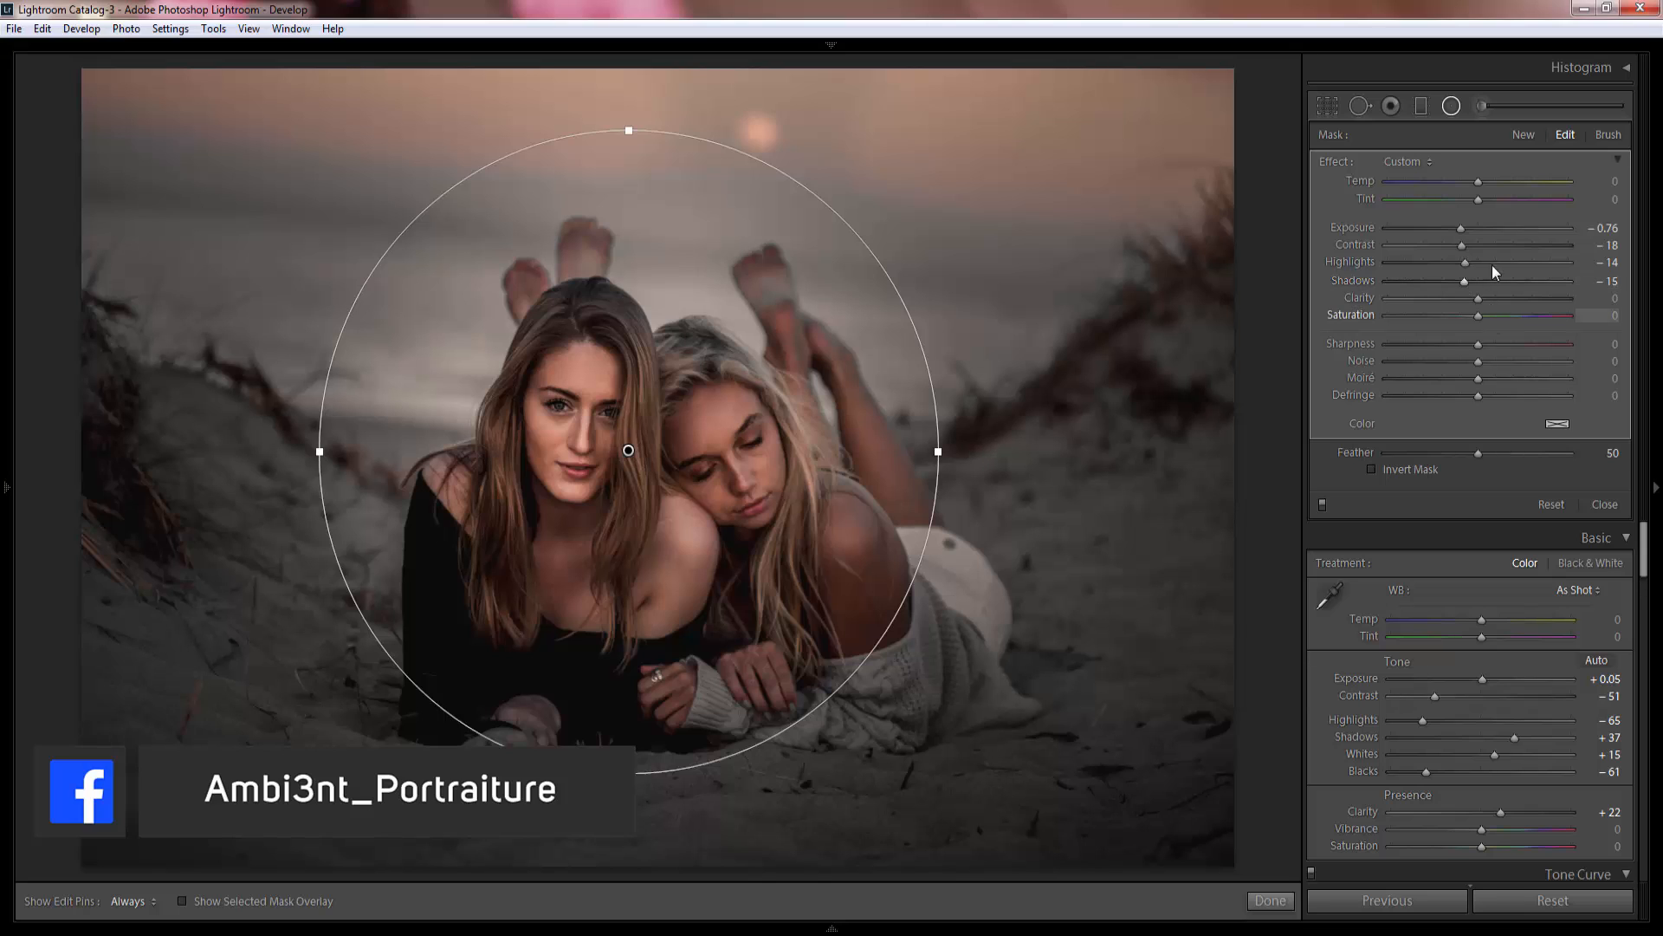
click(1451, 105)
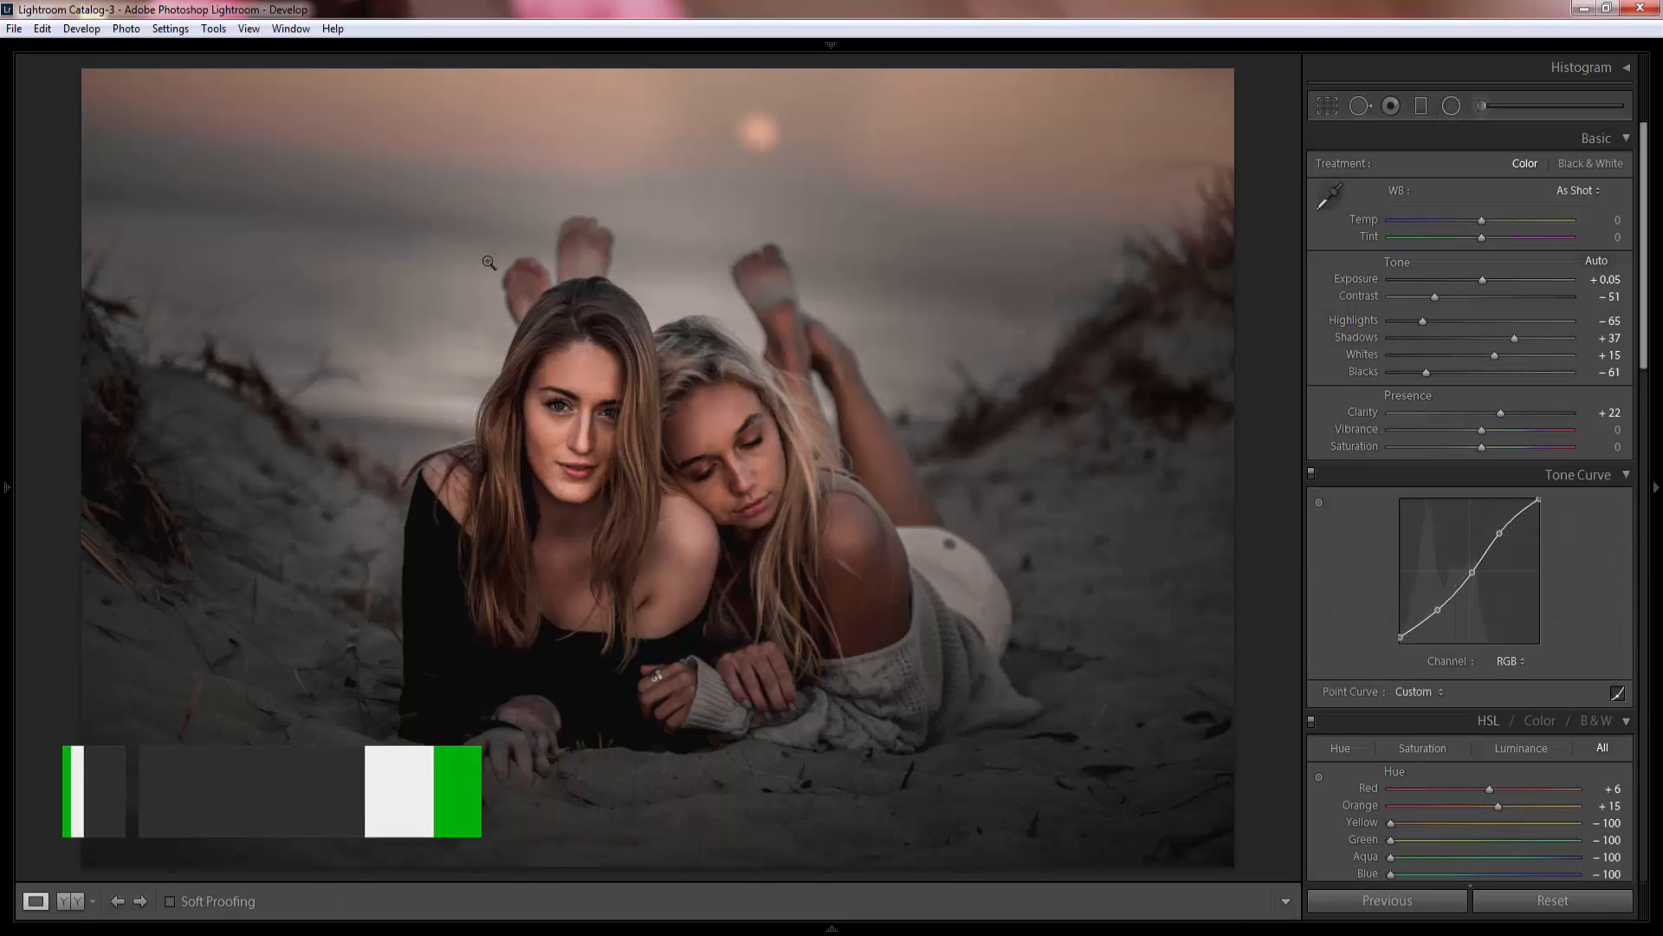
Reopen the radial filter around the women and set its feather to 51, leaving the mask uninverted.
click(1451, 105)
click(628, 450)
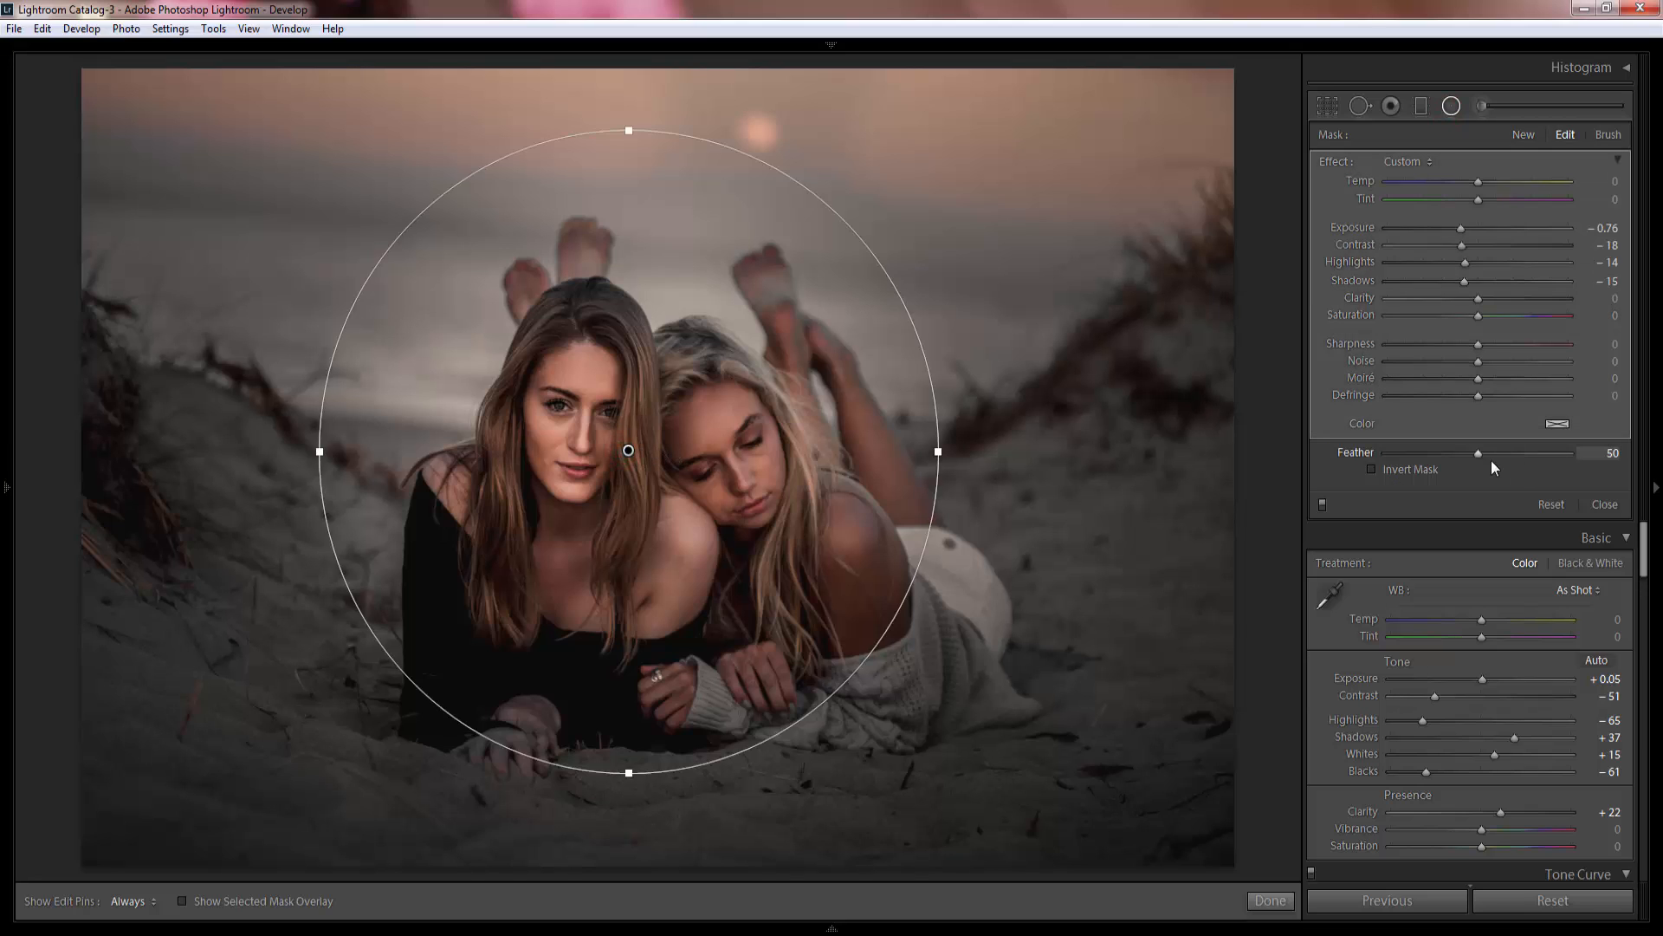
drag(1540, 450, 1480, 456)
click(1401, 473)
click(1452, 106)
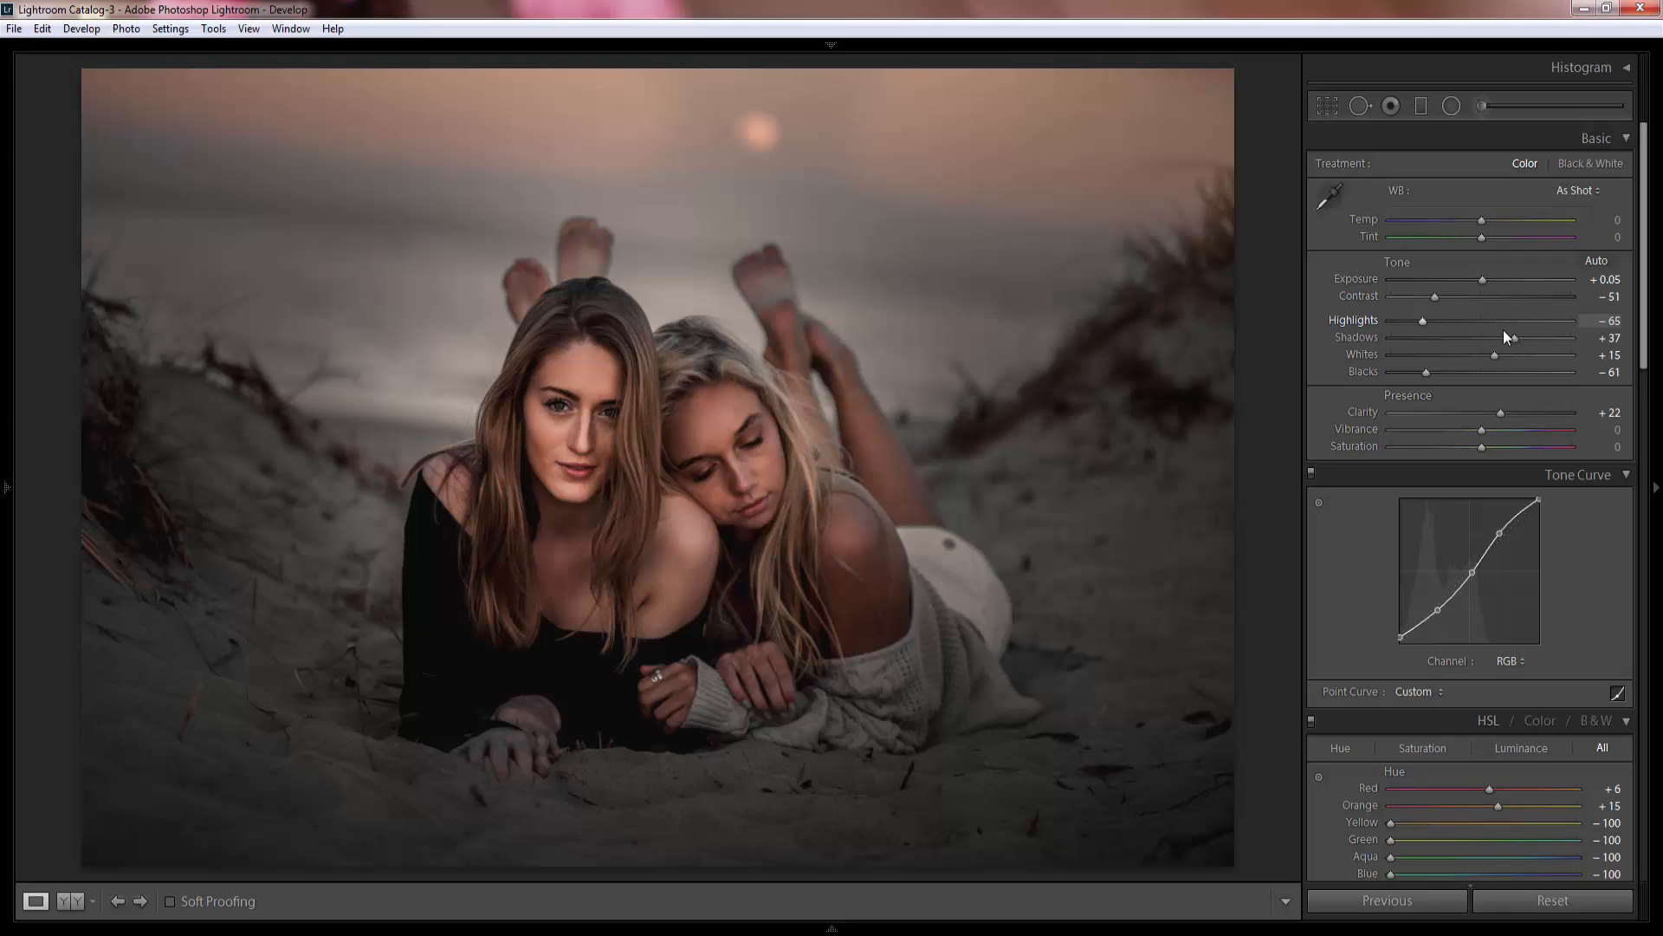
Set the photo's overall highlights to −35 and shadows to +46.
drag(1510, 337, 1445, 320)
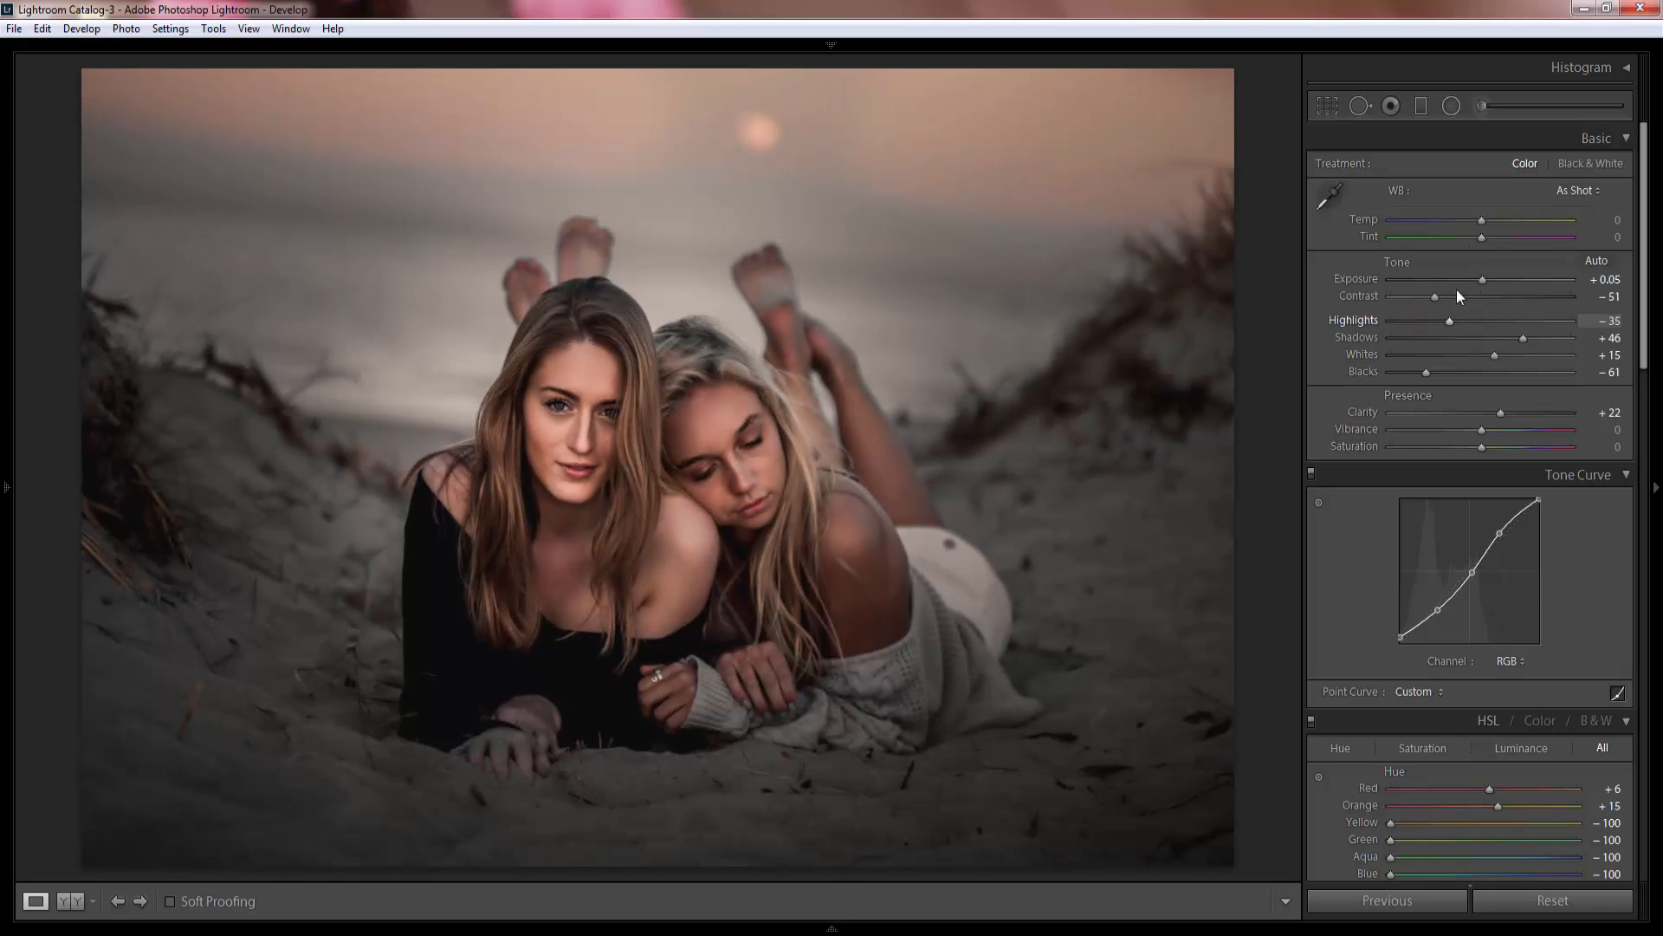
Strengthen the radial filter around the women by setting its exposure to −1.11 and contrast to −27.
click(1452, 105)
click(630, 450)
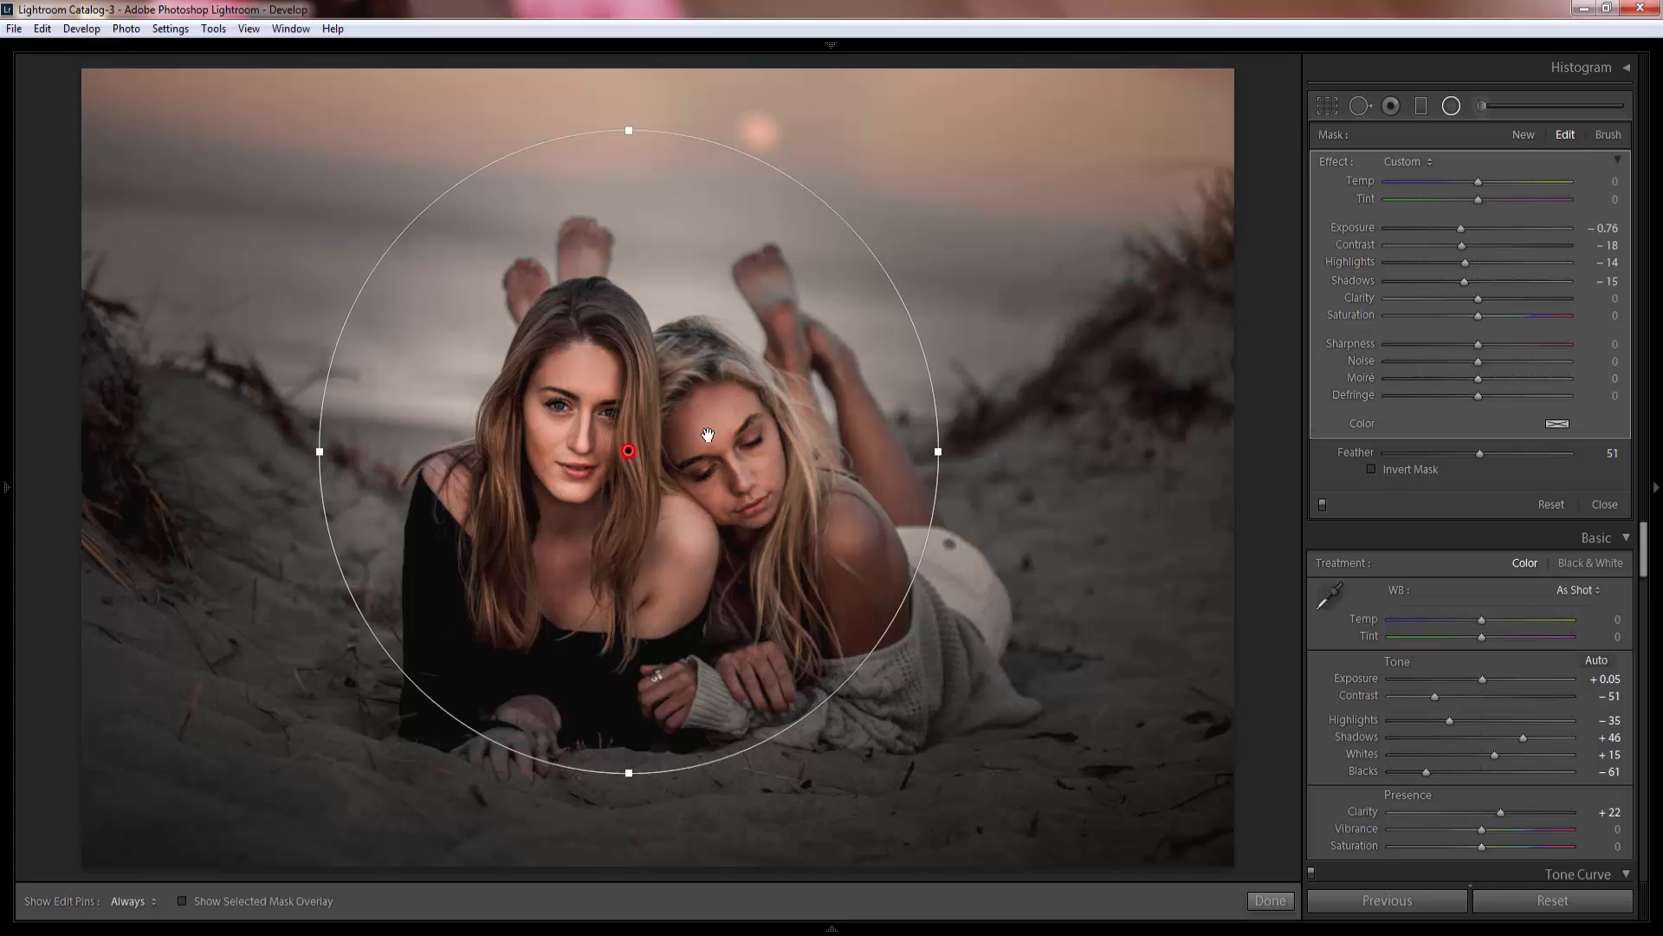
drag(1477, 228, 1449, 246)
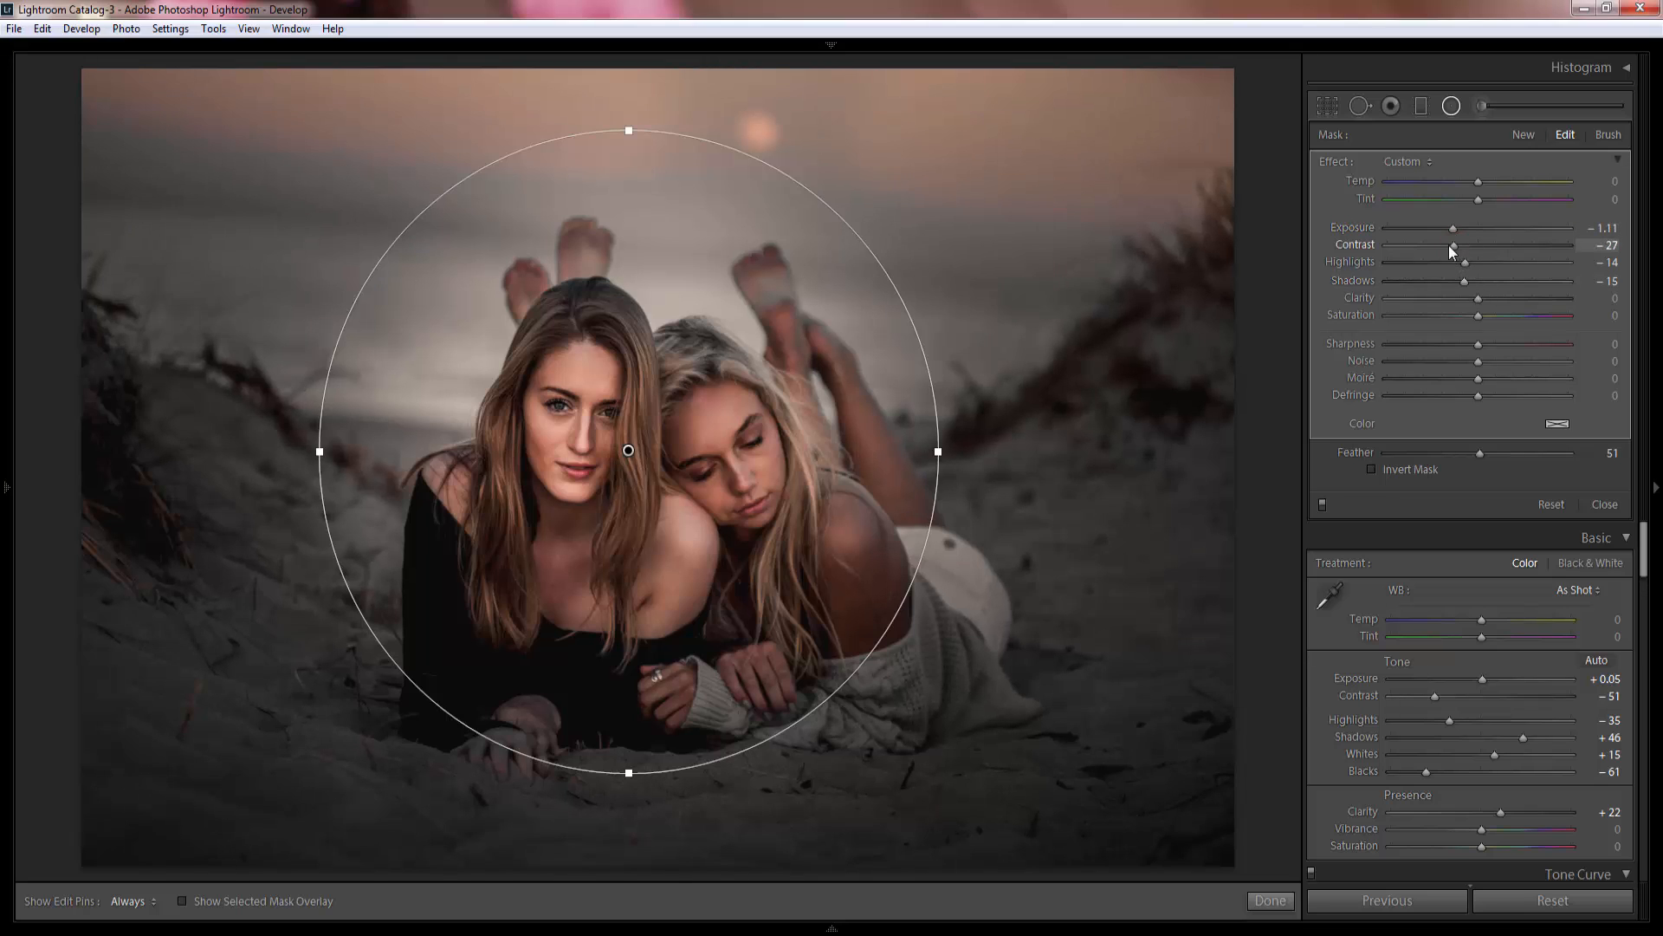
click(1455, 105)
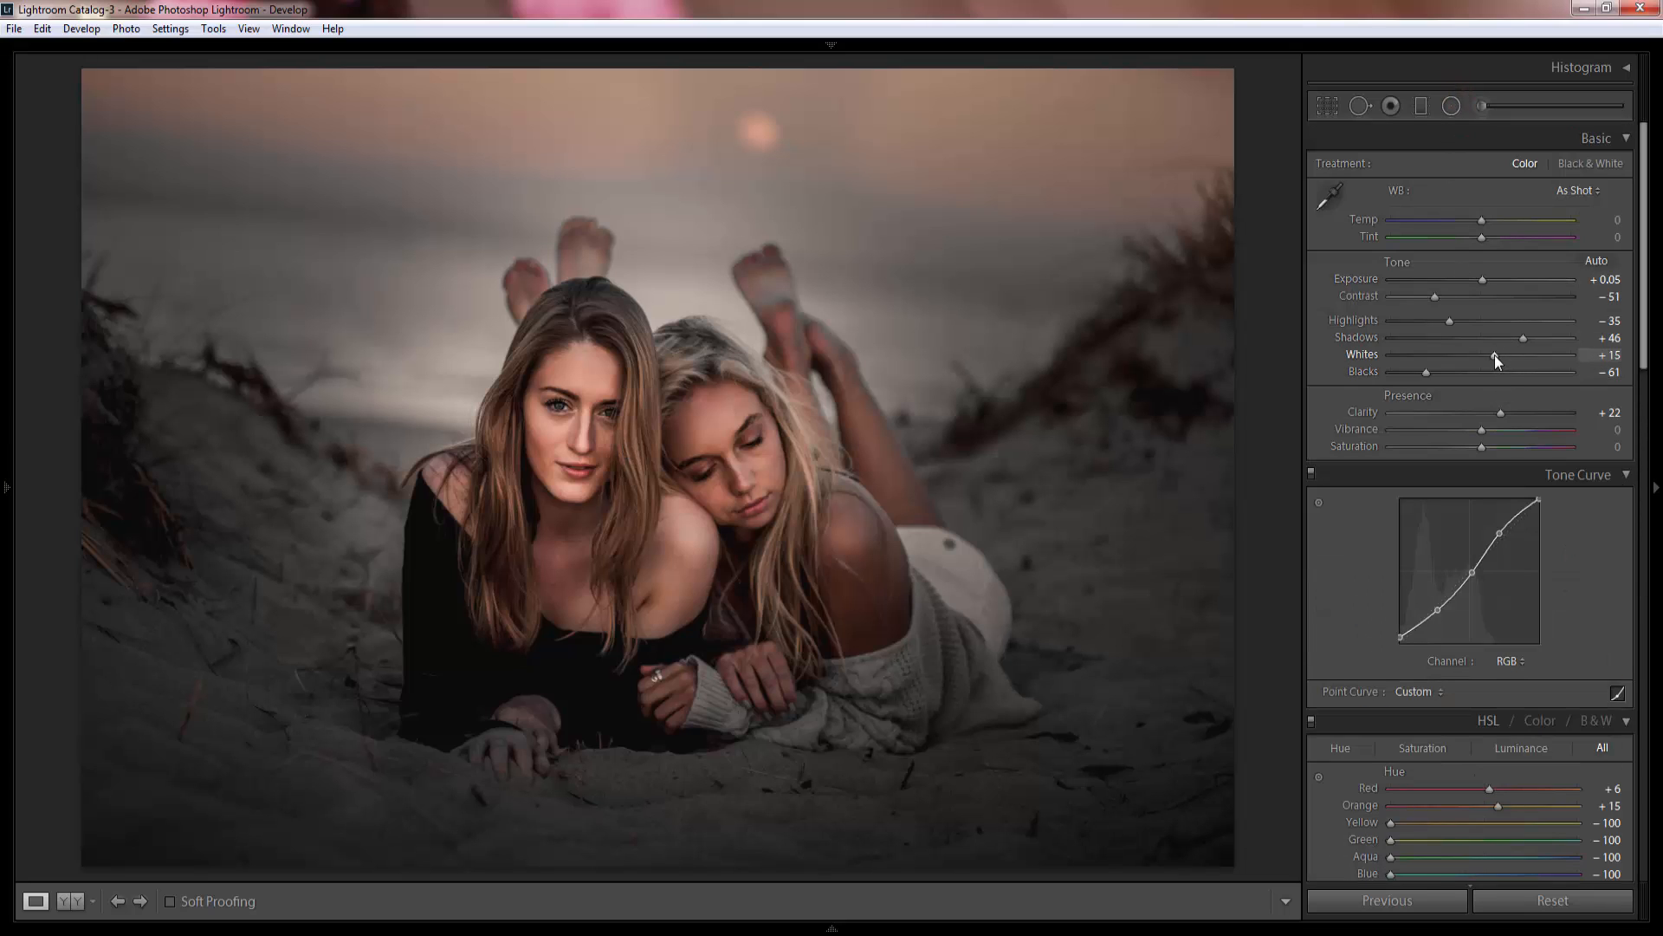
Refine the basic adjustments with whites +22, exposure +0.02, shadows +42 and clarity +10.
drag(1494, 355, 1501, 355)
drag(1485, 278, 1480, 278)
mouse_move(1521, 337)
mouse_down()
mouse_move(1497, 338)
mouse_move(1516, 338)
mouse_up()
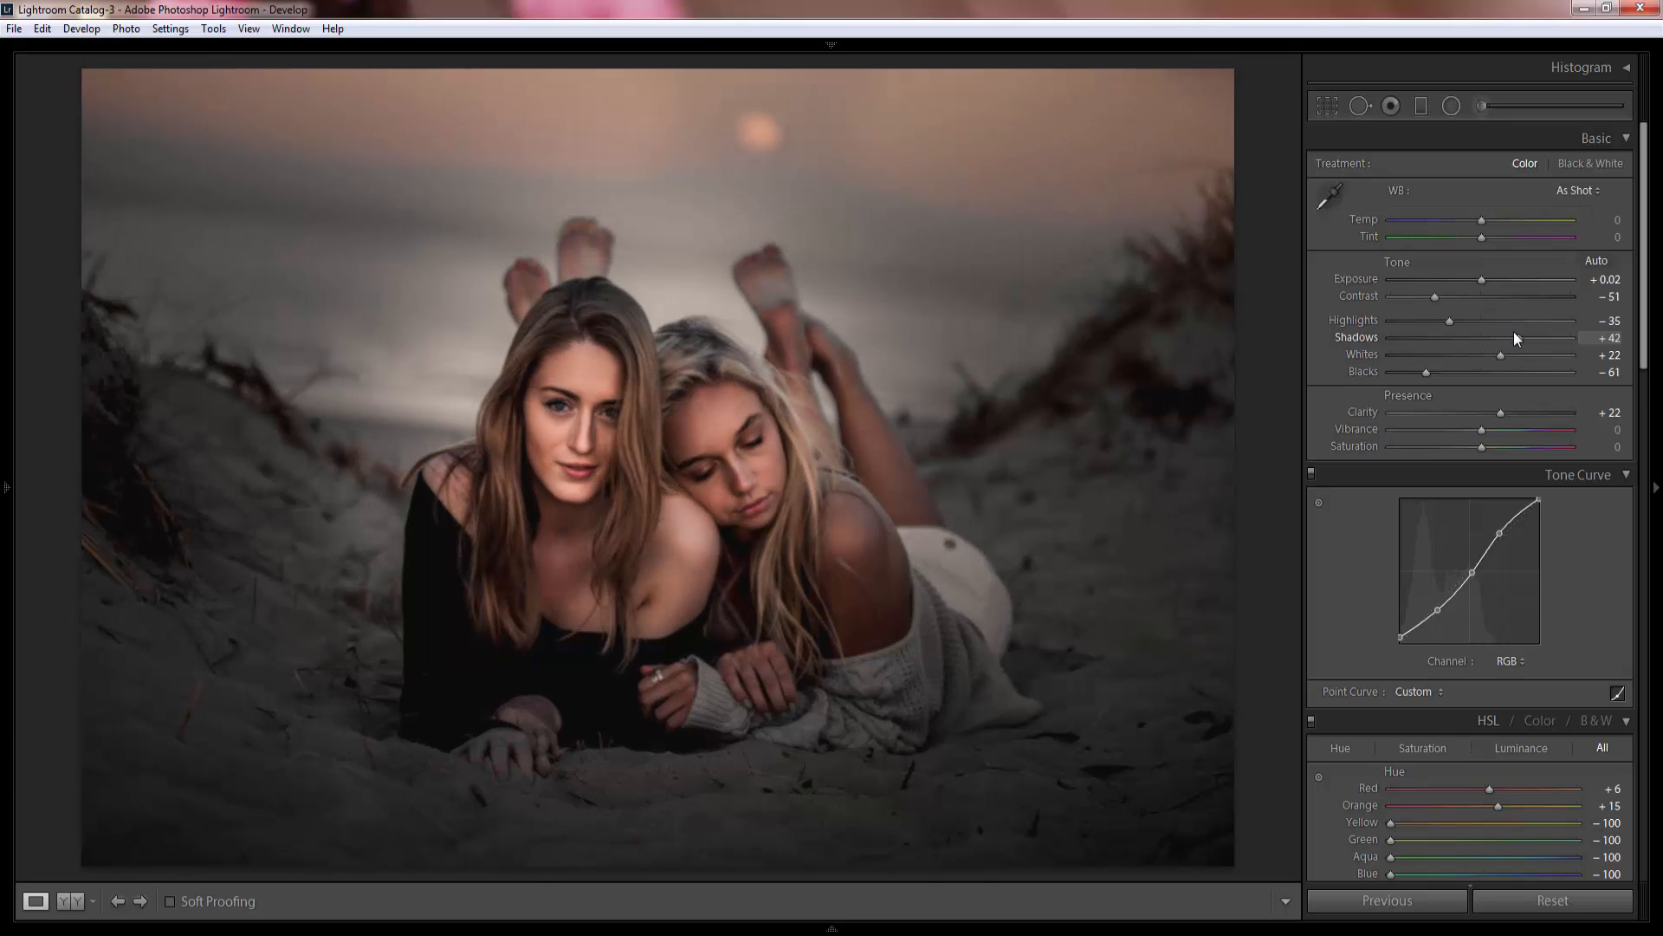
drag(1500, 412, 1496, 413)
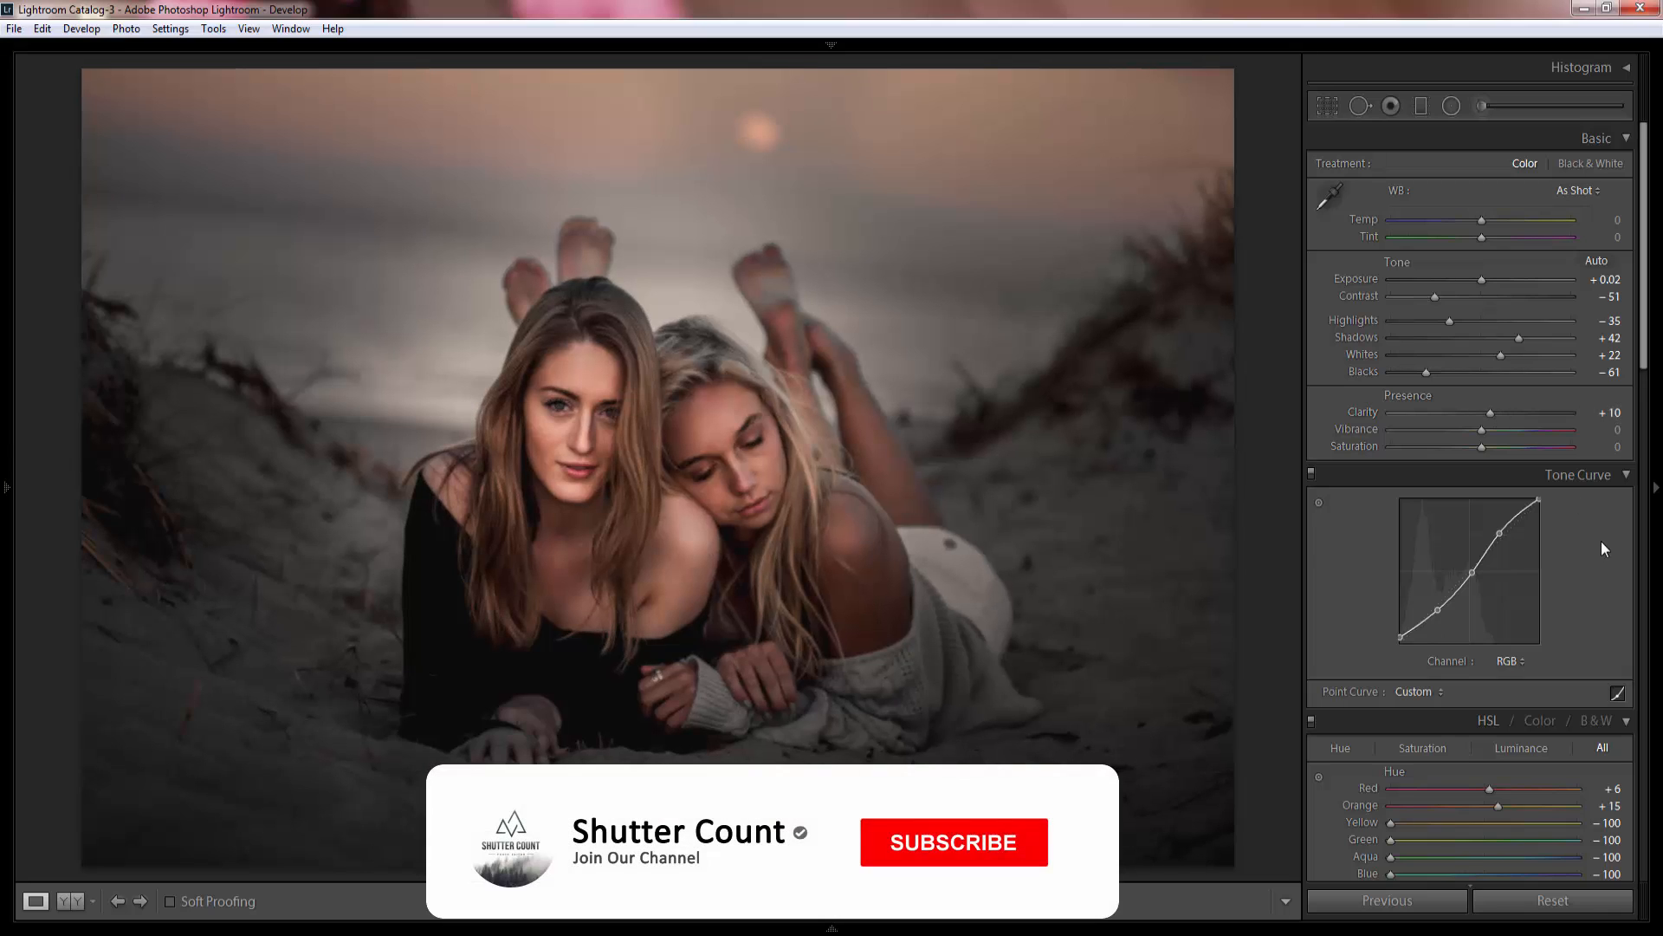
Set the sharpening amount to 14 and noise reduction to luminance 12 and color 26, and compare with the original.
scroll(1601, 541, down, 5)
scroll(1604, 536, down, 5)
drag(1398, 445, 1408, 451)
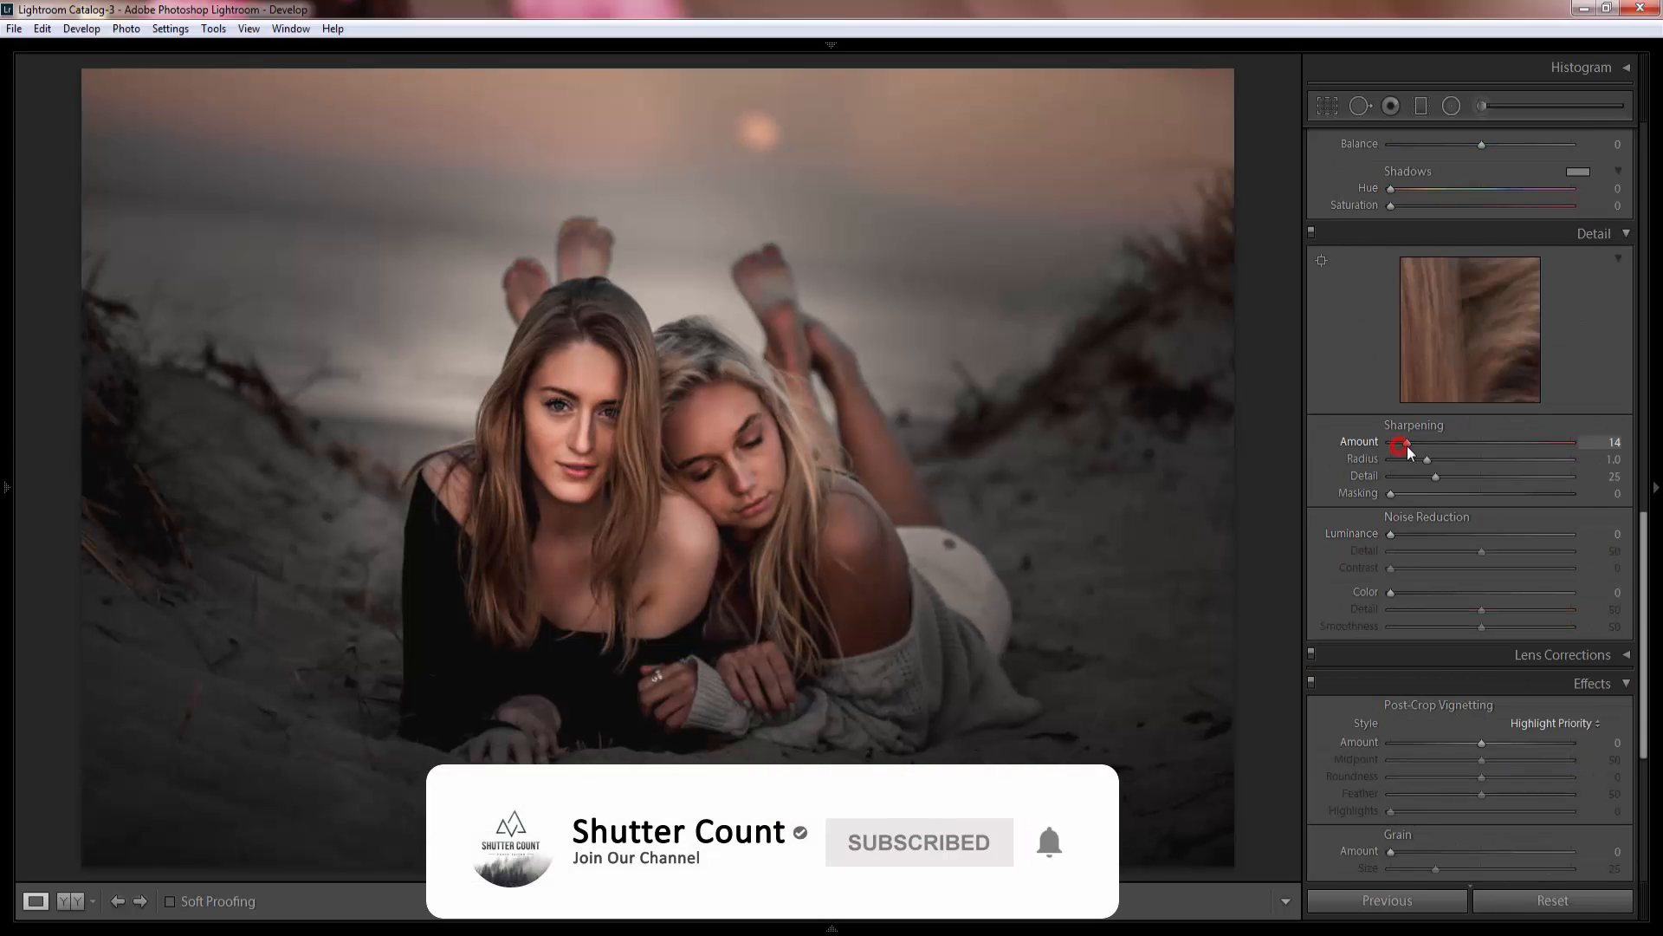
drag(1392, 534, 1438, 593)
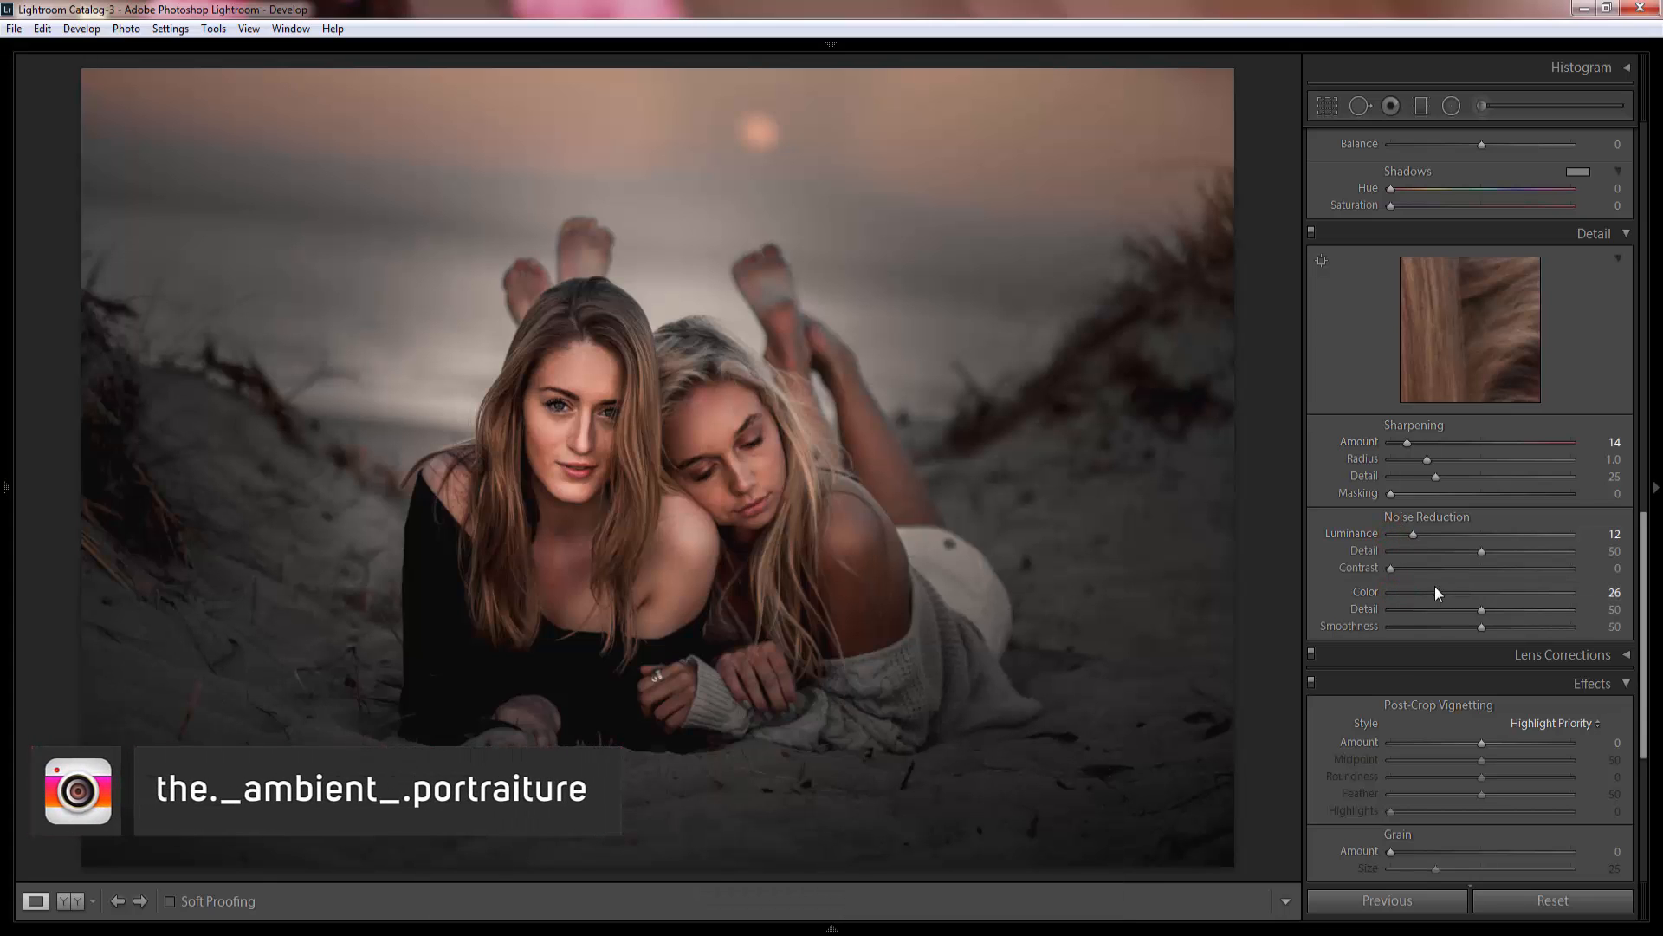
key(backslash)
key(backslash)
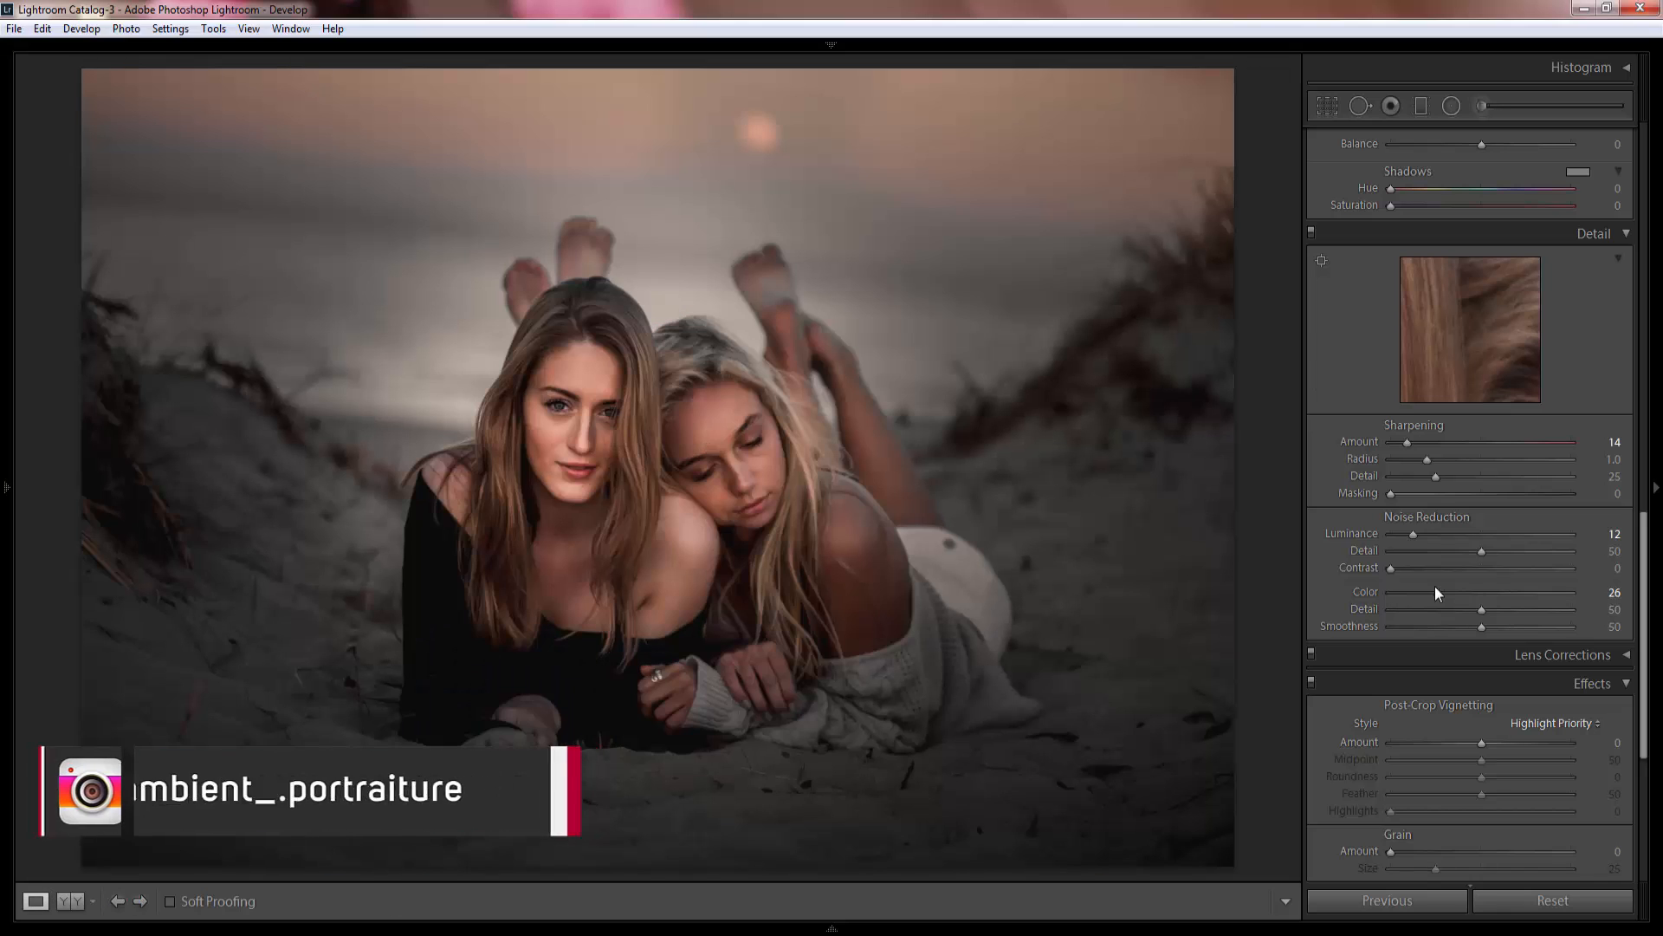
Add a second graduated filter running down from the photo's upper edge over the sky, ending near the raised feet.
scroll(1458, 516, up, 5)
key(m)
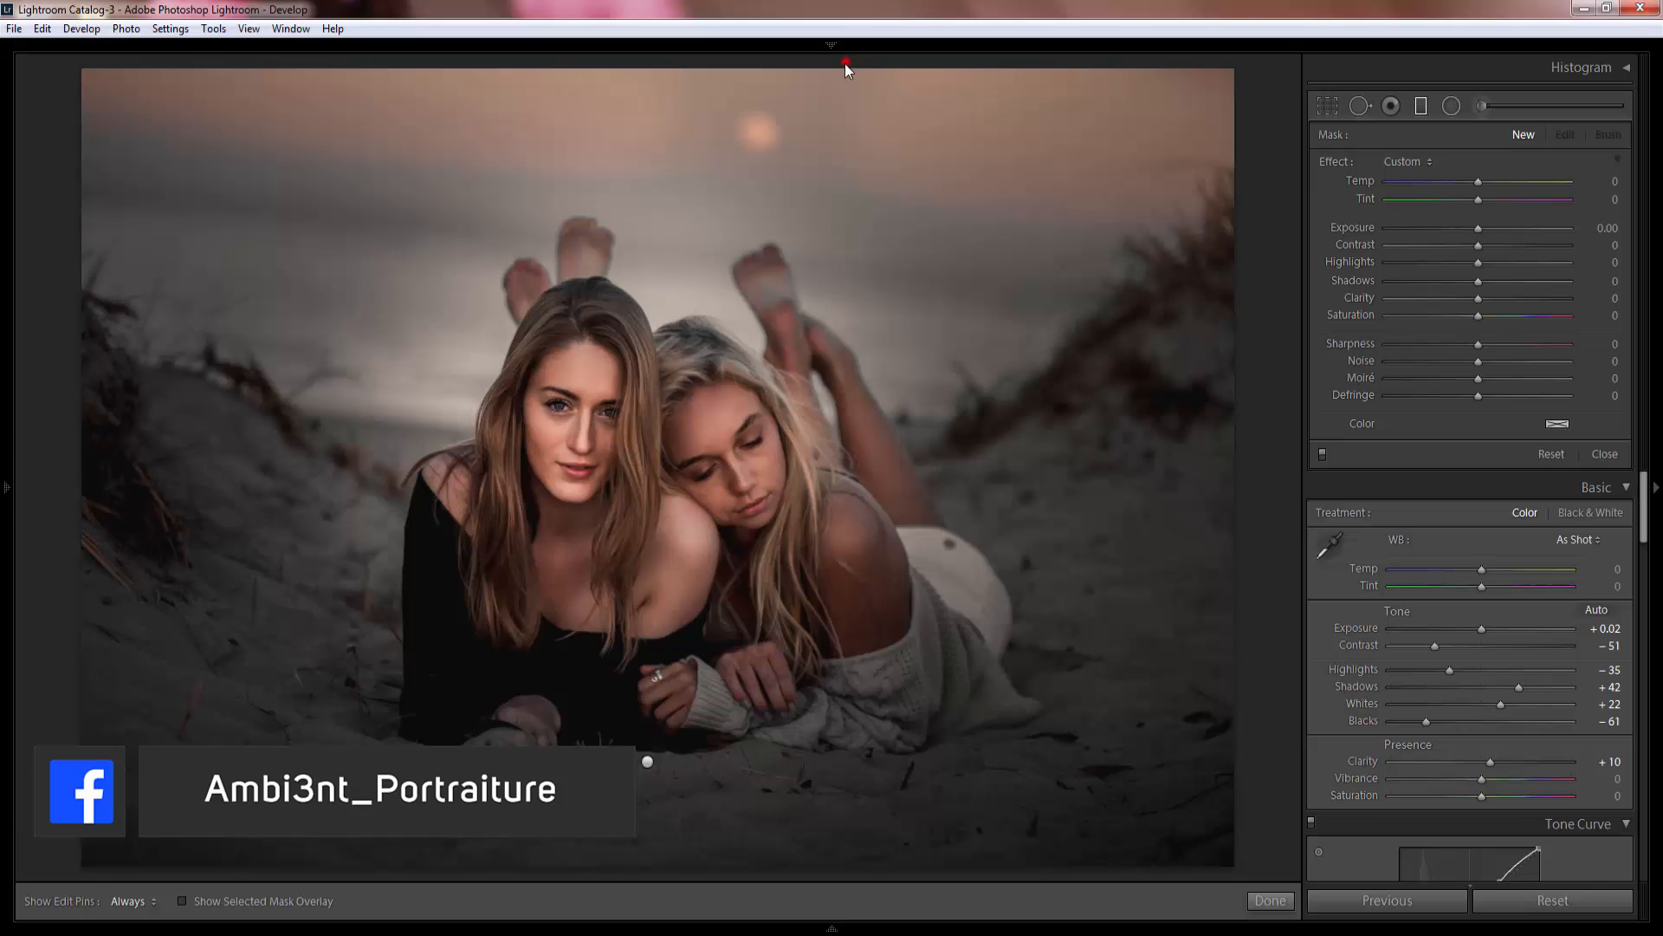
drag(845, 64, 844, 220)
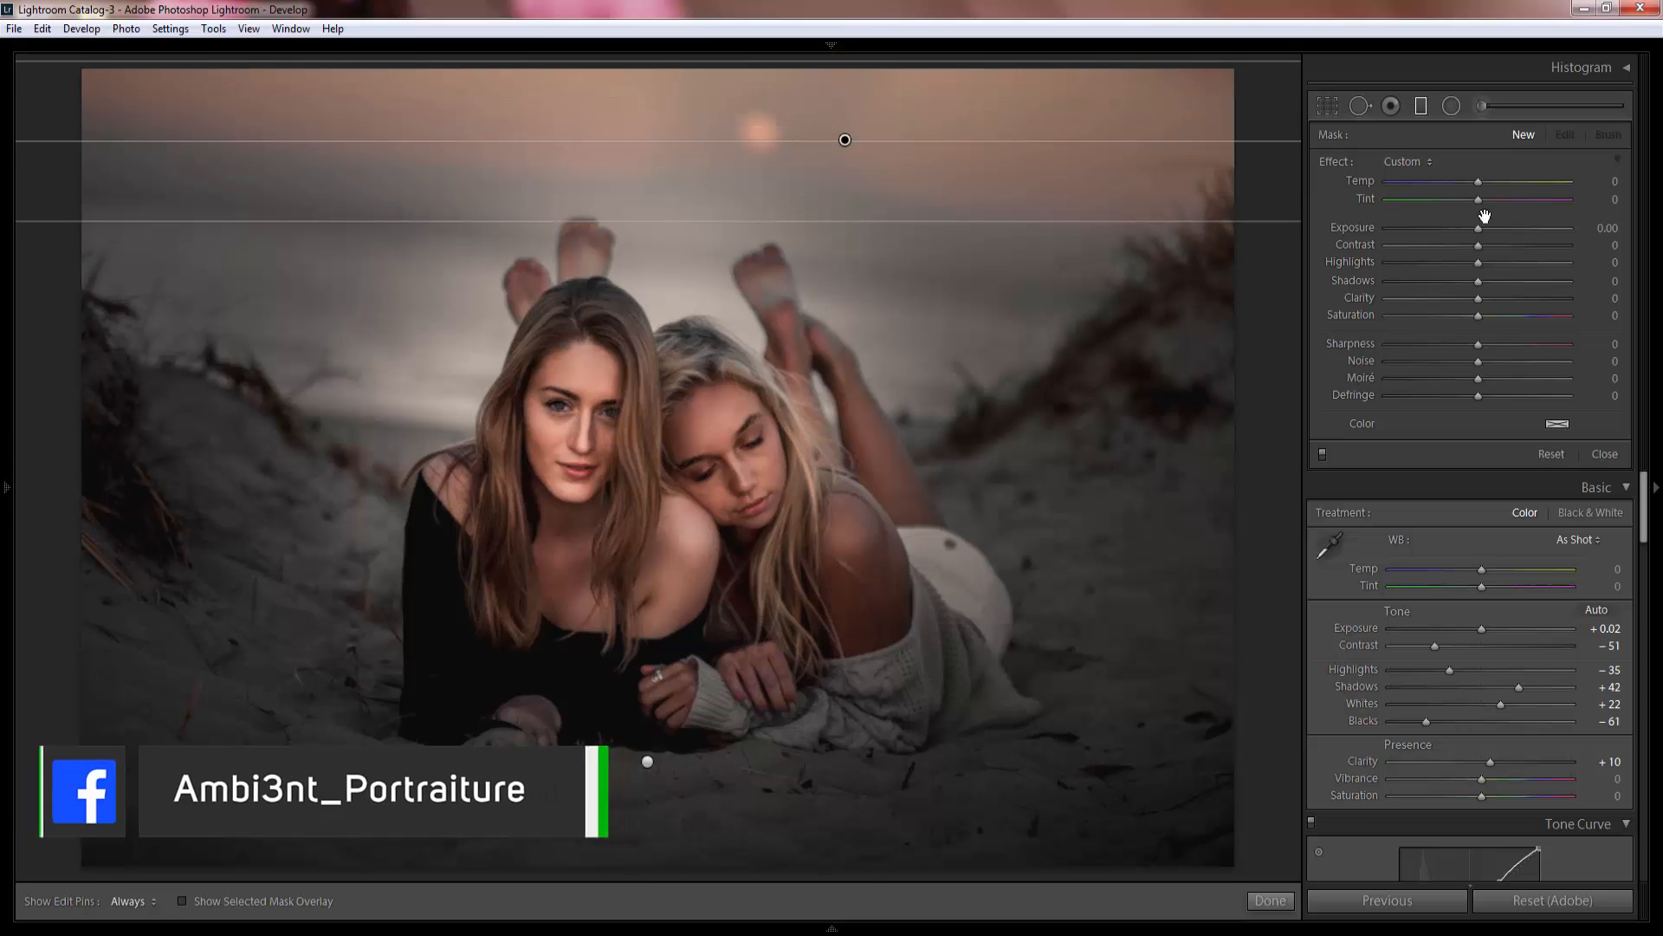
Set the sky graduated filter to exposure 0.11, contrast 33, highlights 7, shadows −43 and clarity −18.
drag(1477, 228, 1479, 232)
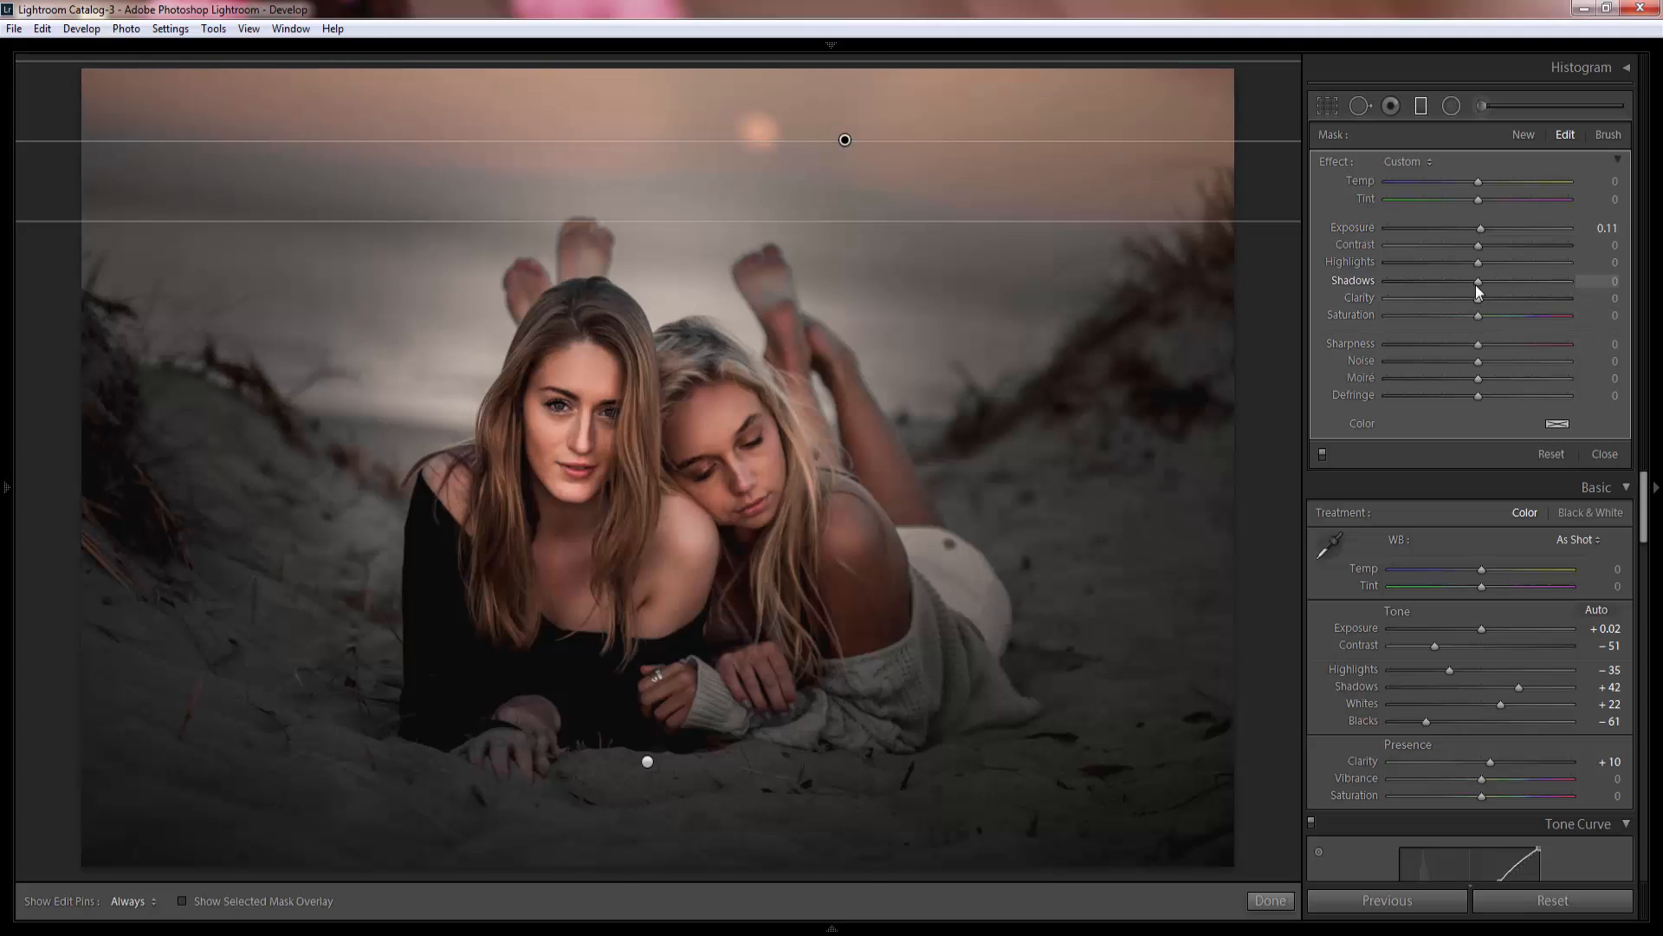
mouse_move(1475, 284)
mouse_down()
mouse_move(1457, 283)
mouse_move(1493, 283)
mouse_move(1433, 284)
mouse_move(1504, 284)
mouse_move(1434, 284)
mouse_move(1501, 248)
mouse_move(1445, 262)
mouse_move(1481, 263)
mouse_up()
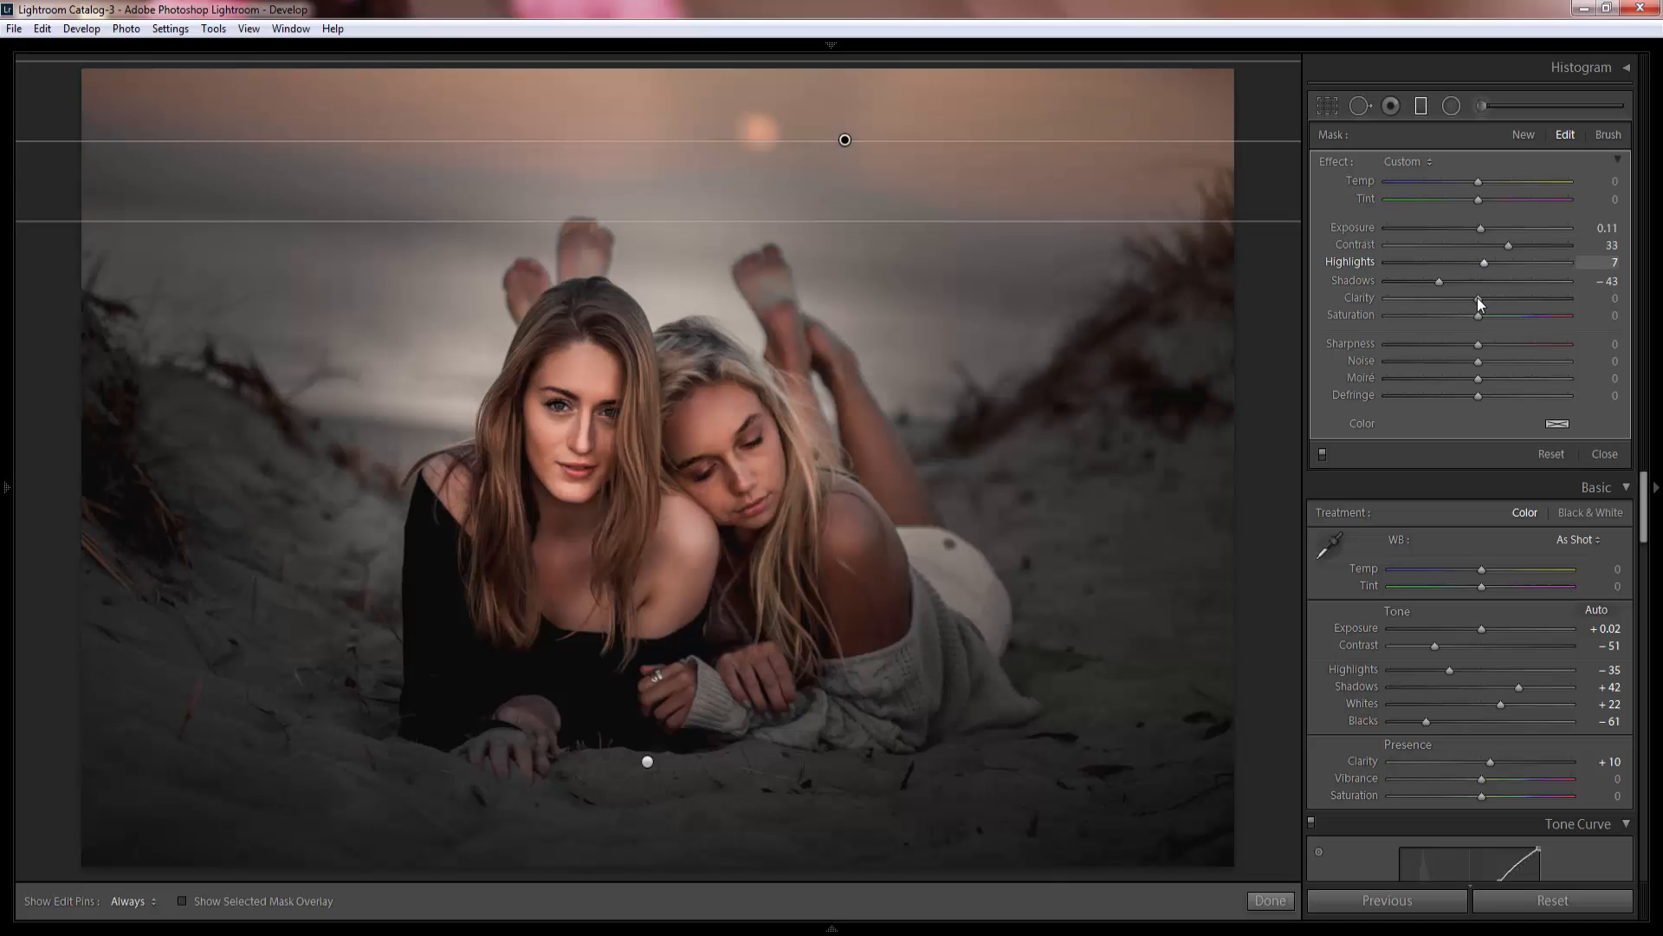
click(1478, 298)
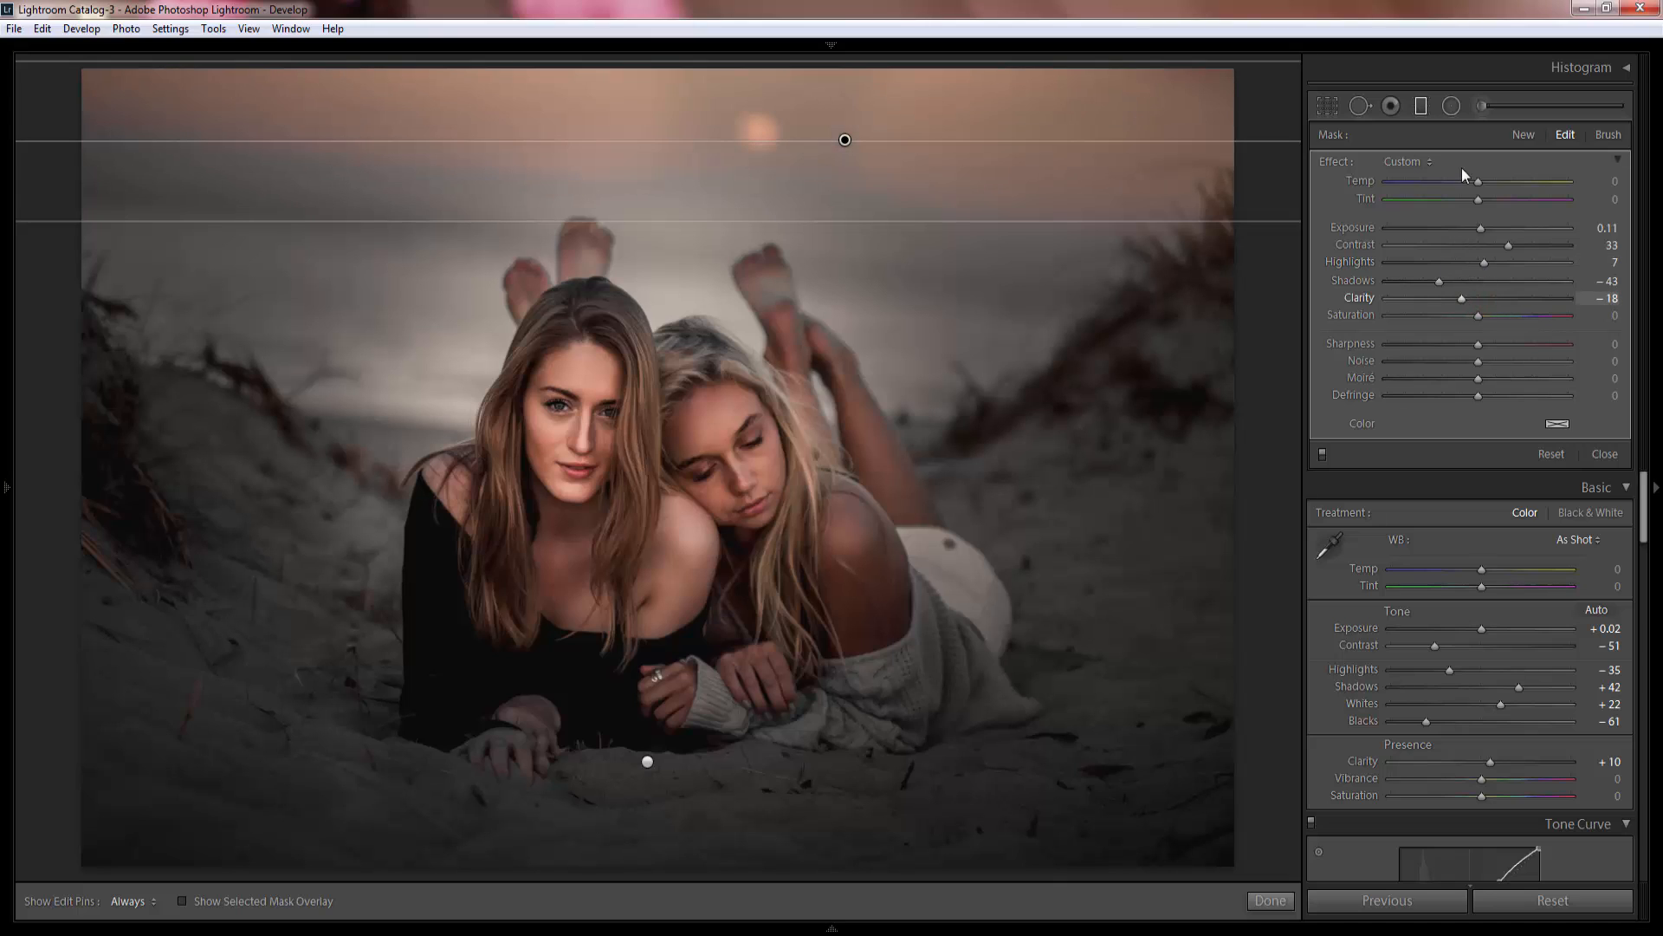
click(1420, 107)
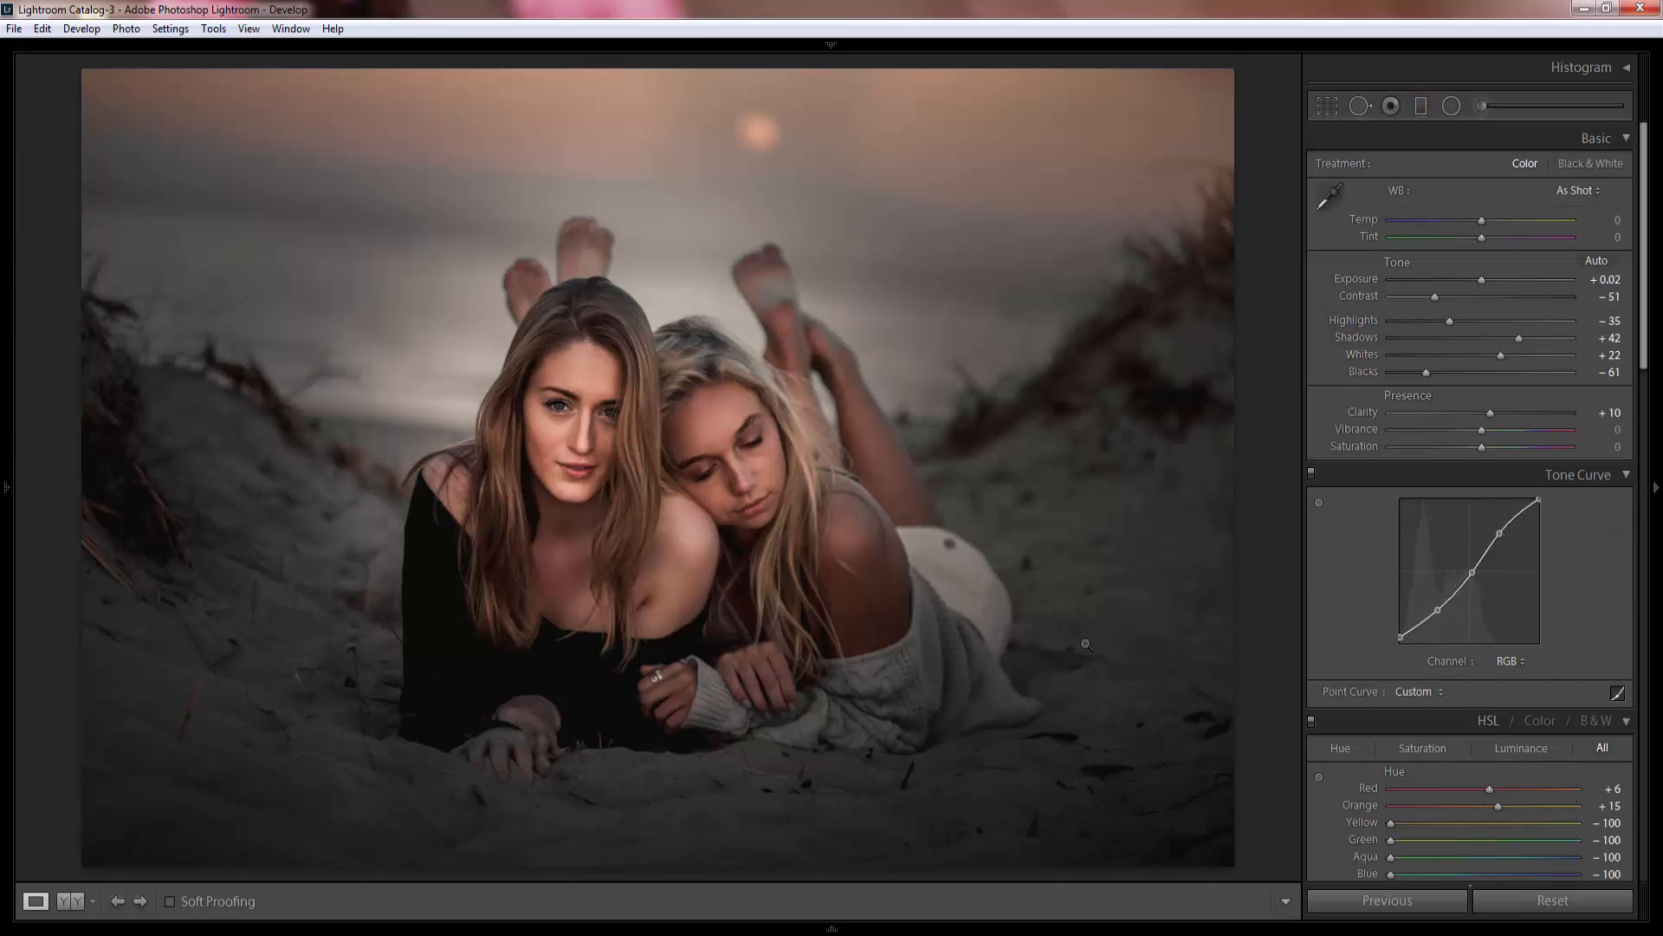
View the photo alone on a blacked-out background and compare the finished grade with the original.
click(1653, 492)
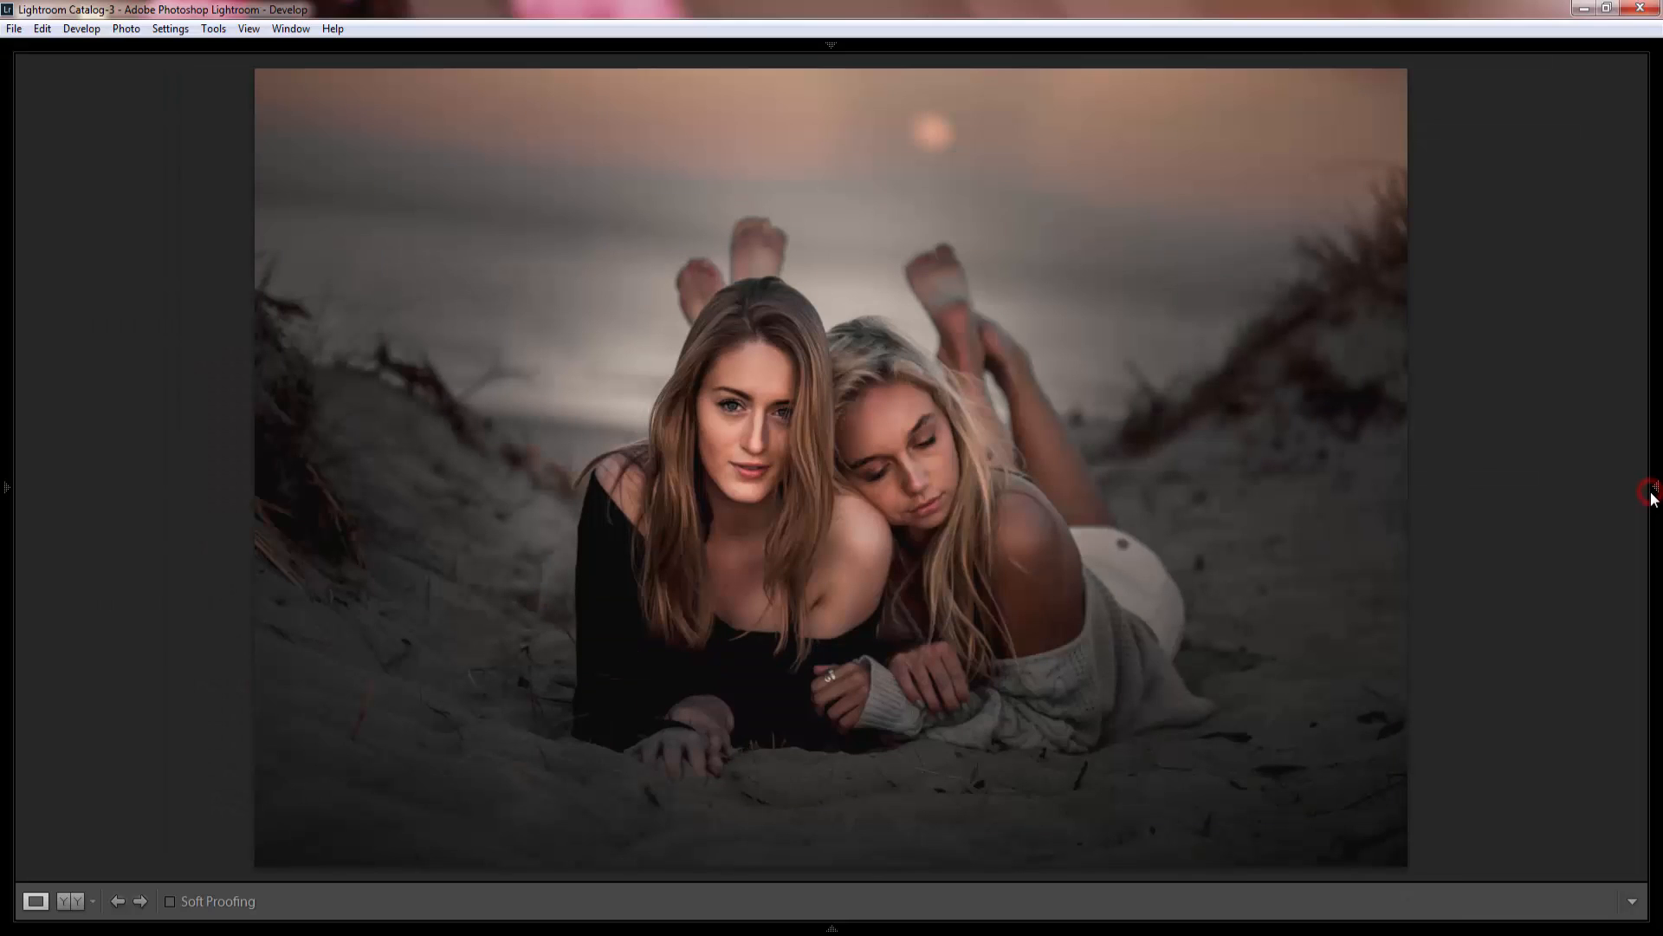
key(l)
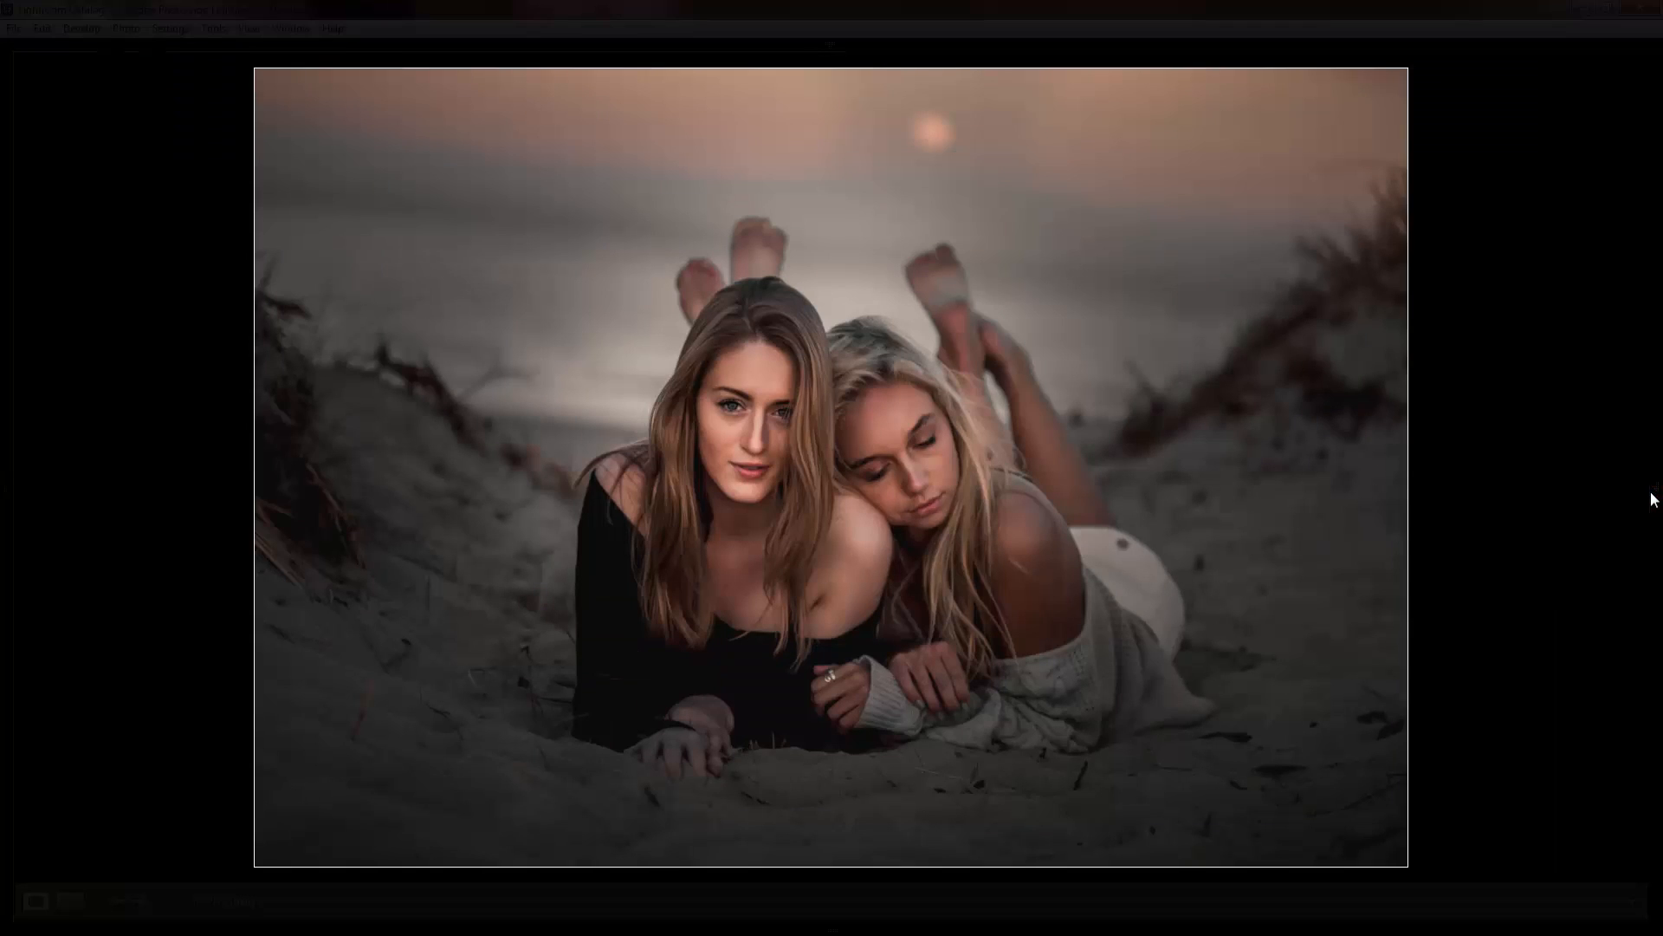
key(backslash)
key(backslash)
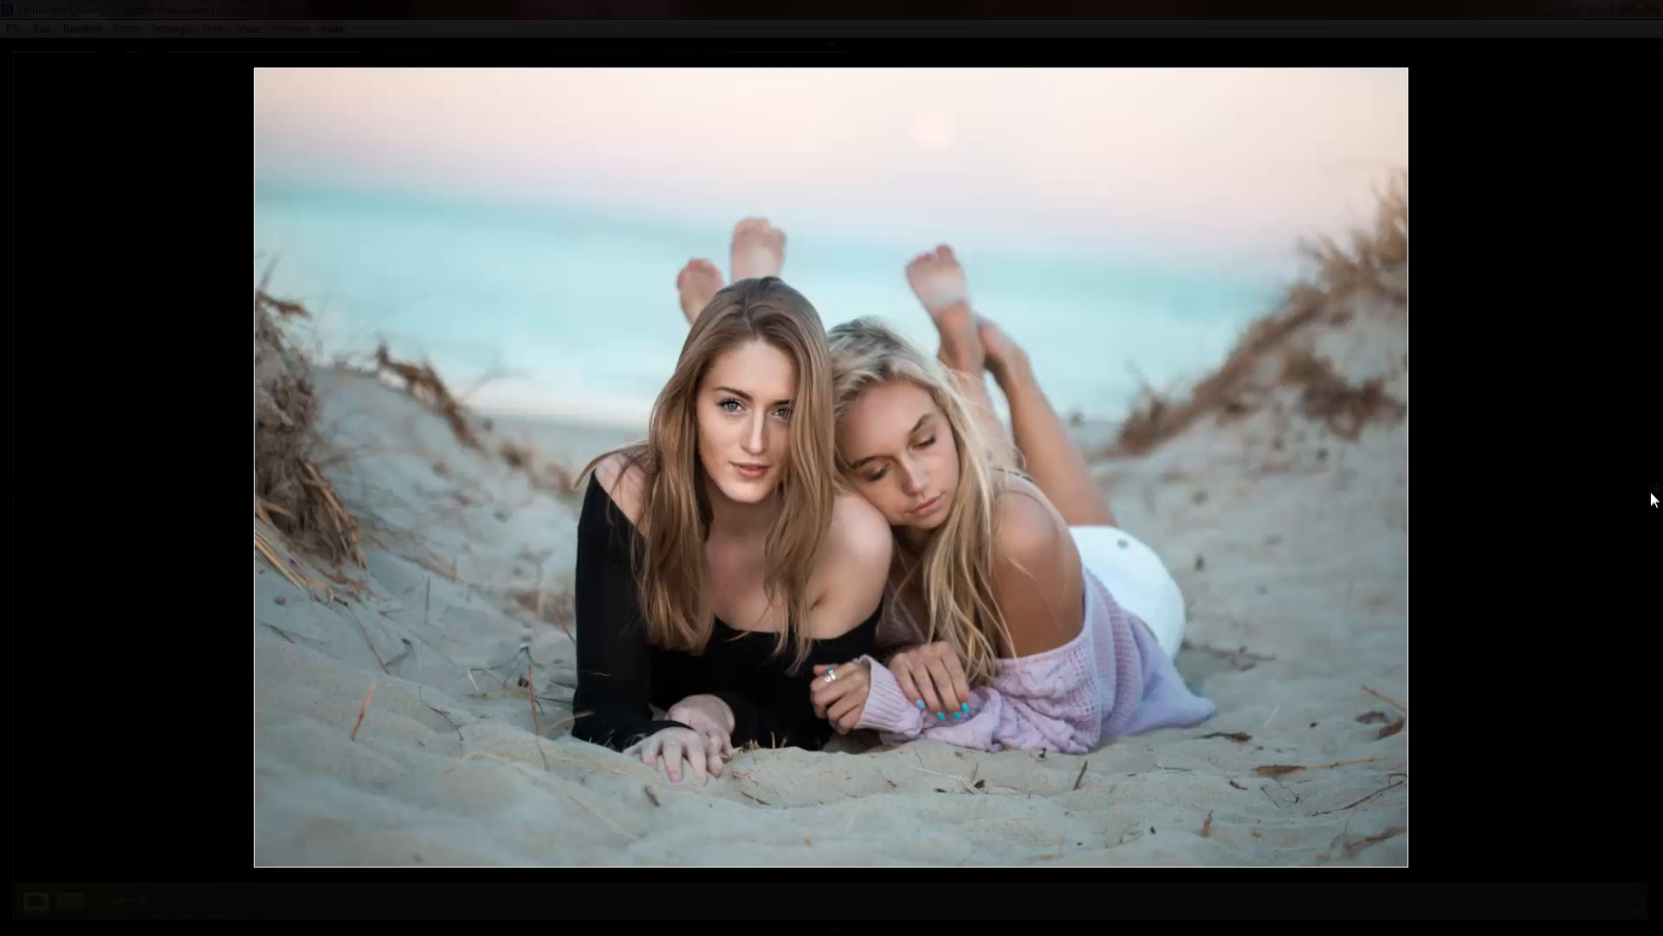
key(backslash)
key(backslash)
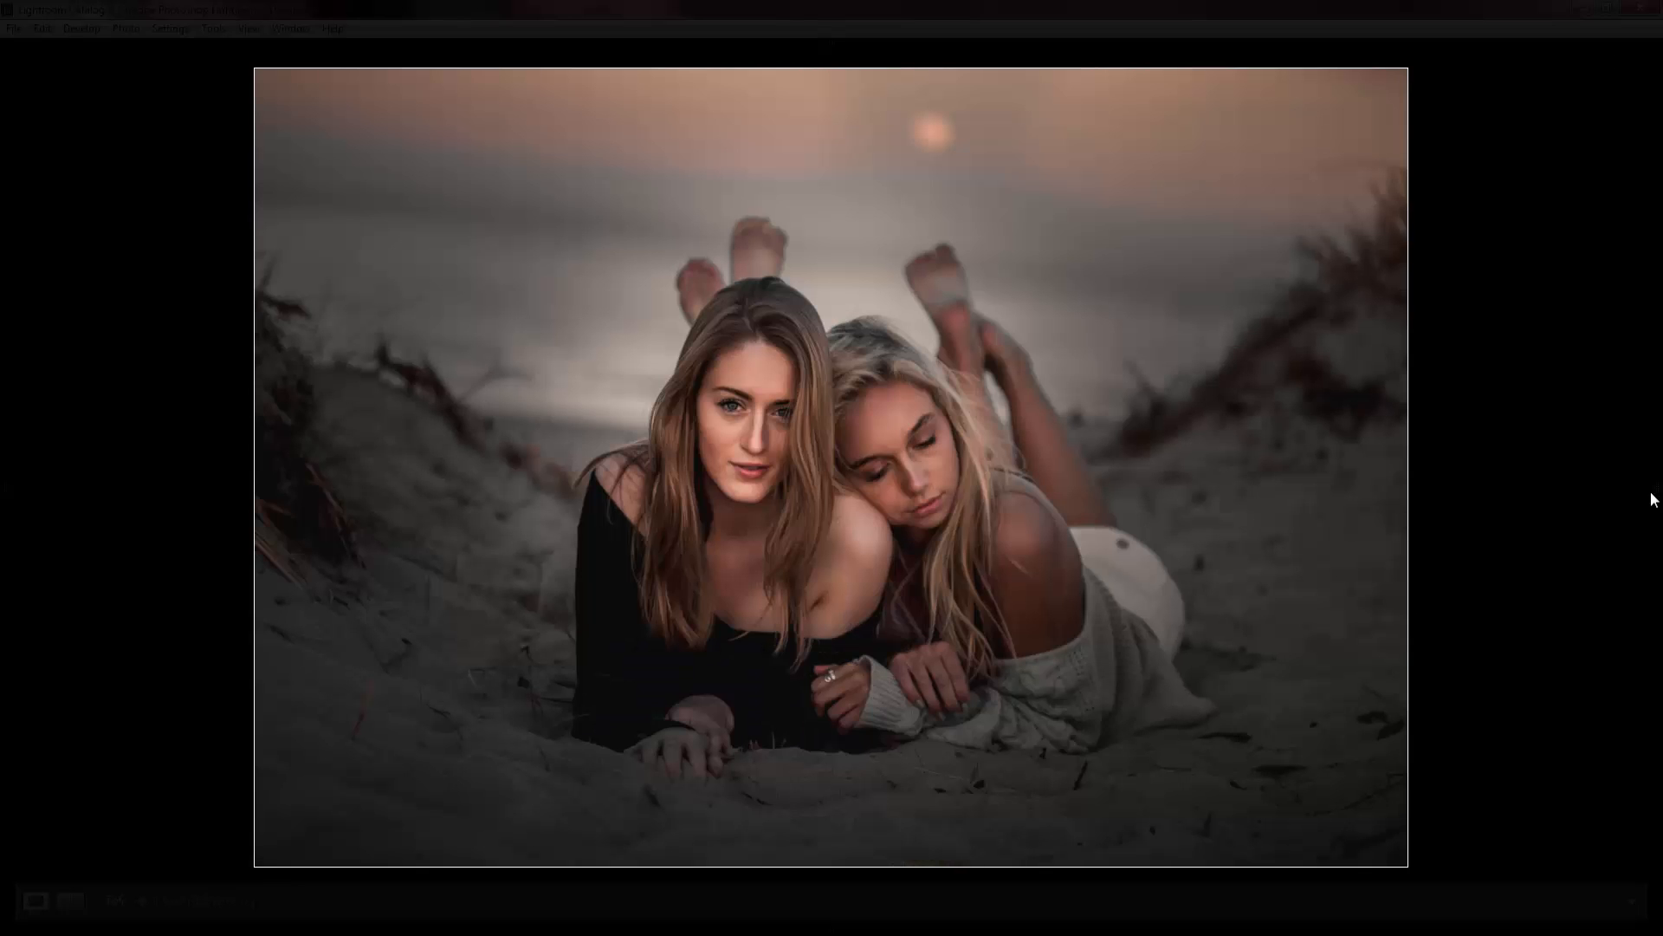